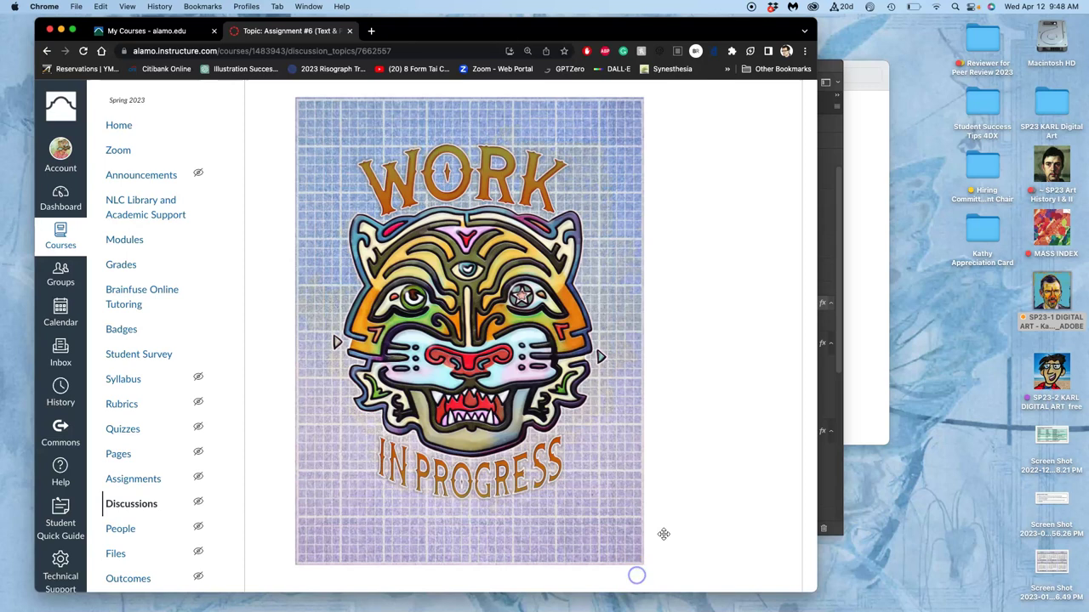
- Examine the text blocking sketches and the trial type setting in the instructor demo post of the Assignment #6 discussion
scroll(663, 534, "up", 2)
scroll(663, 534, "down", 3)
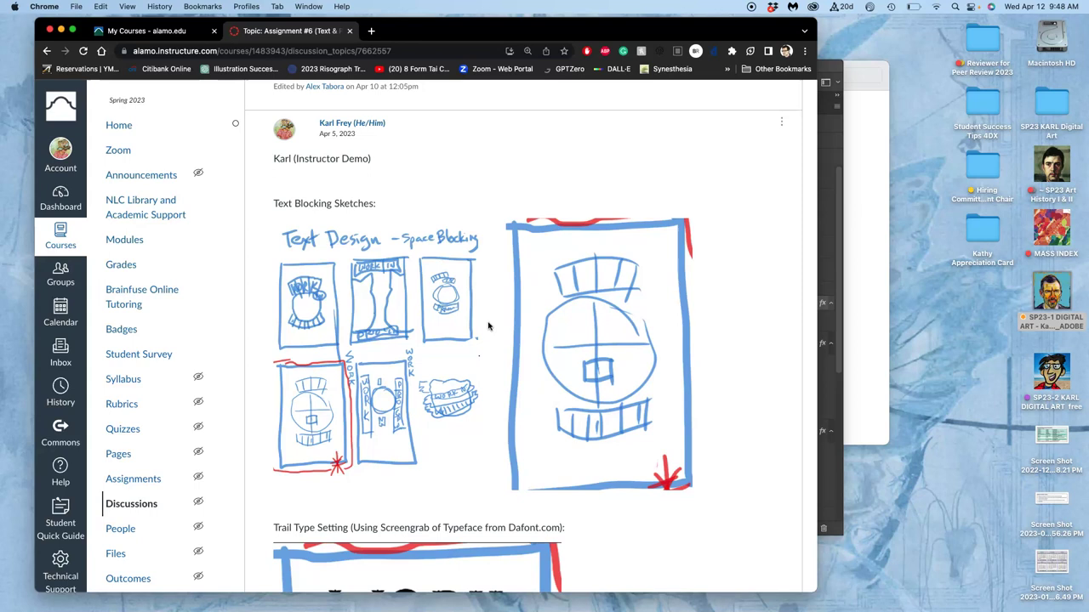
scroll(488, 326, "down", 6)
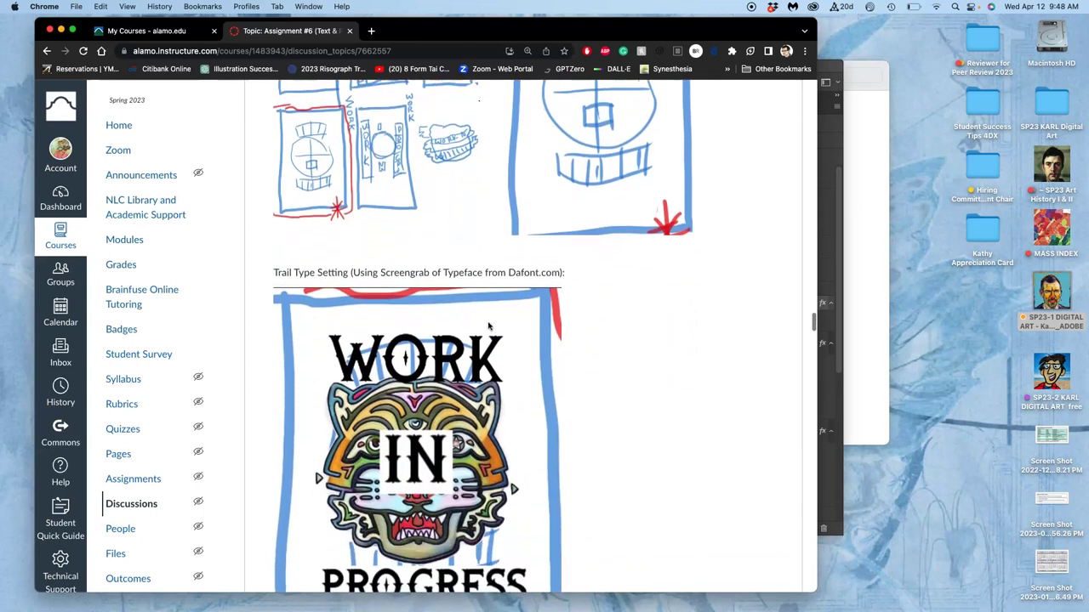
scroll(488, 325, "down", 1)
scroll(488, 326, "down", 1)
scroll(488, 326, "up", 5)
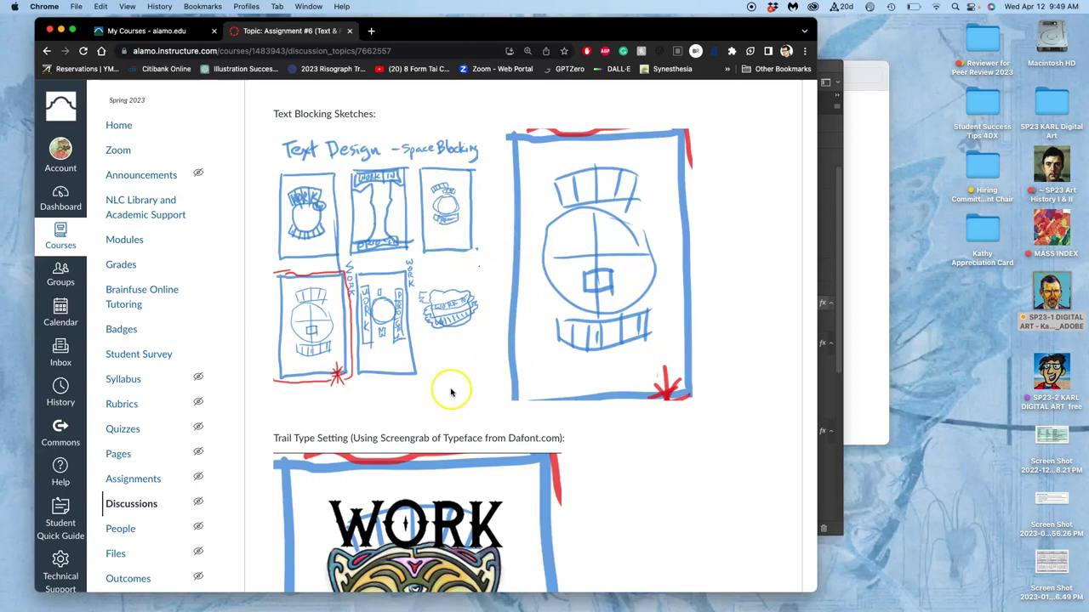
scroll(451, 392, "down", 10)
scroll(451, 392, "up", 3)
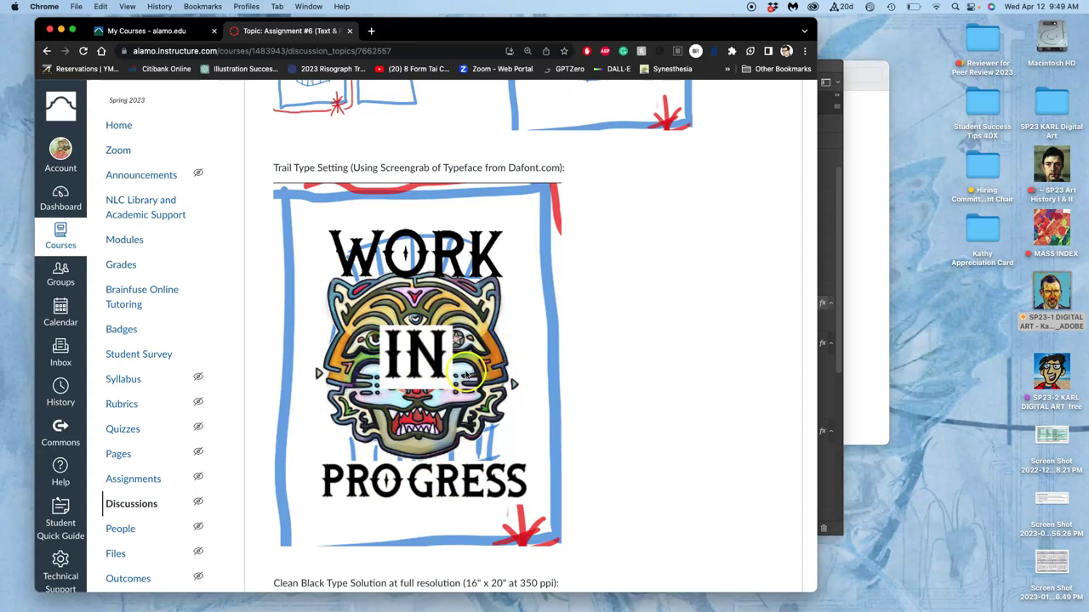
scroll(507, 355, "up", 5)
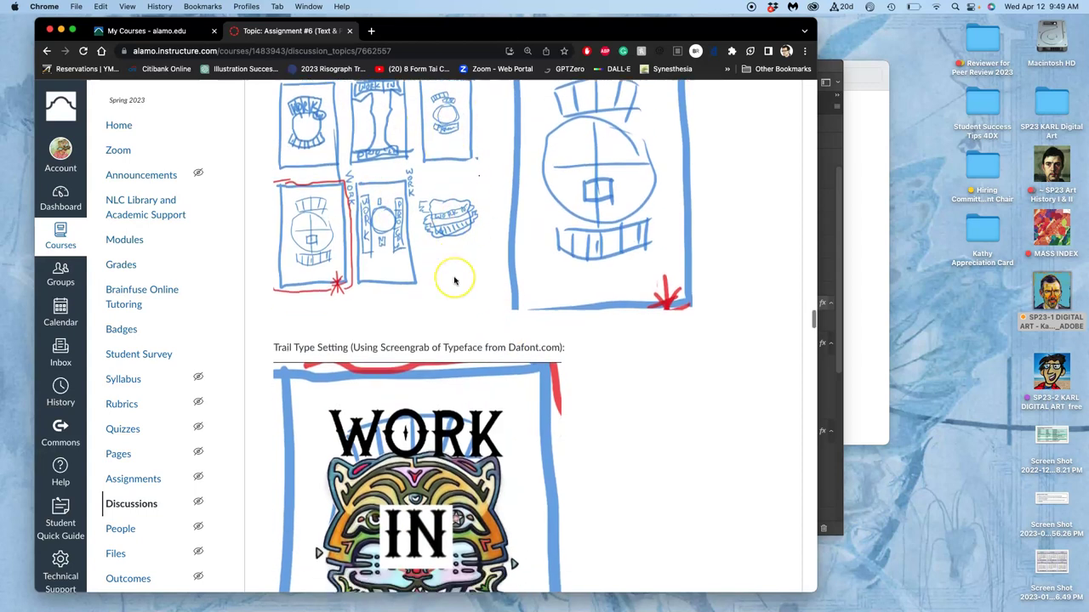
scroll(451, 284, "down", 3)
scroll(454, 281, "down", 2)
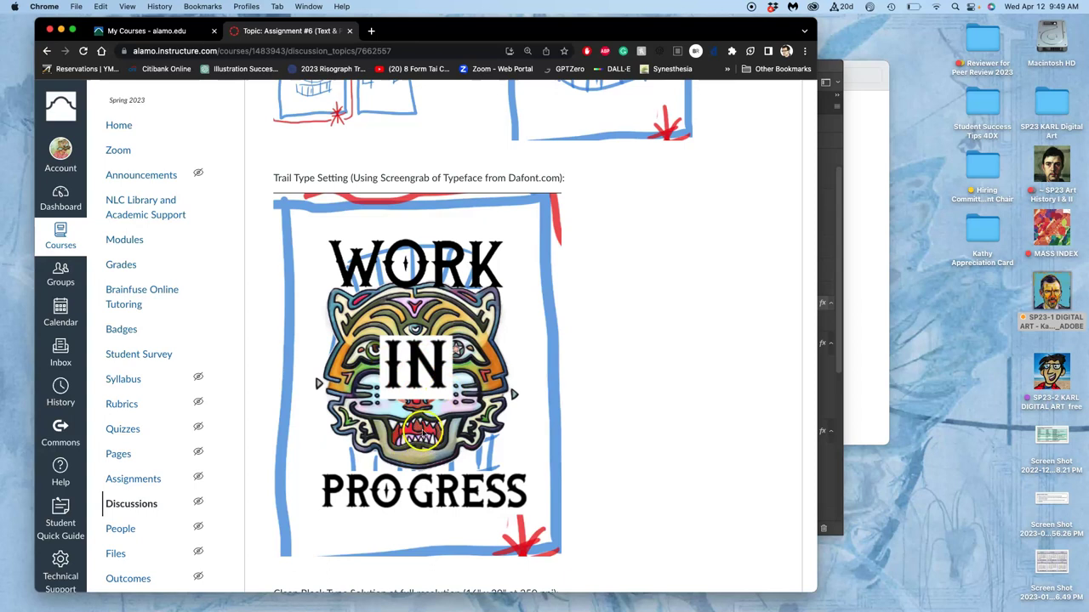
- Open the Text Blocking Art PSD from the Assignment #6 folder in Photoshop, inspect its WORK IN PROGRESS layout, and close it
left_click(856, 266)
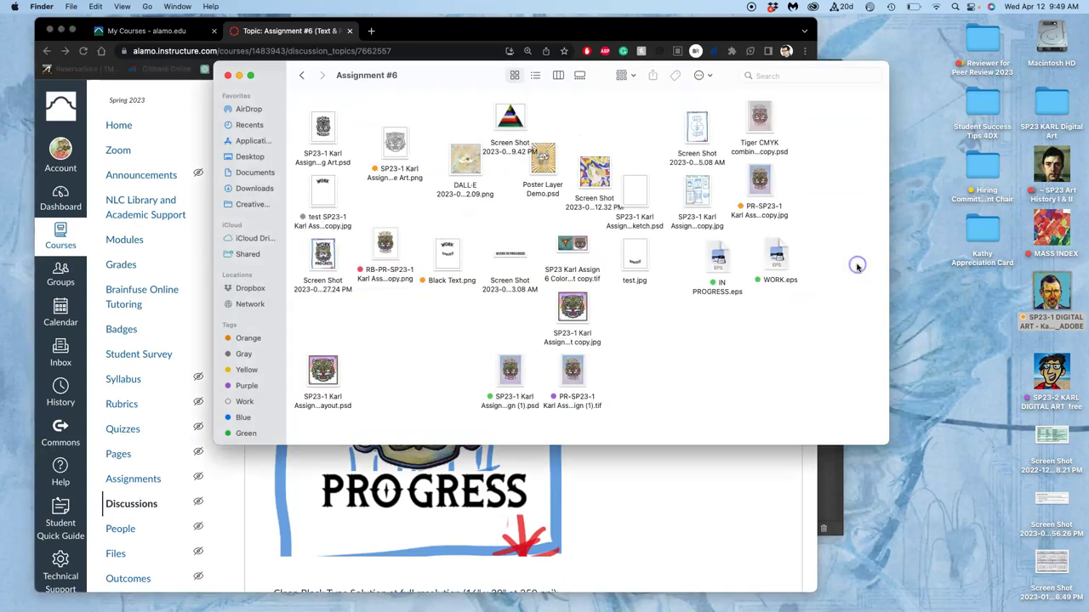
double_click(332, 138)
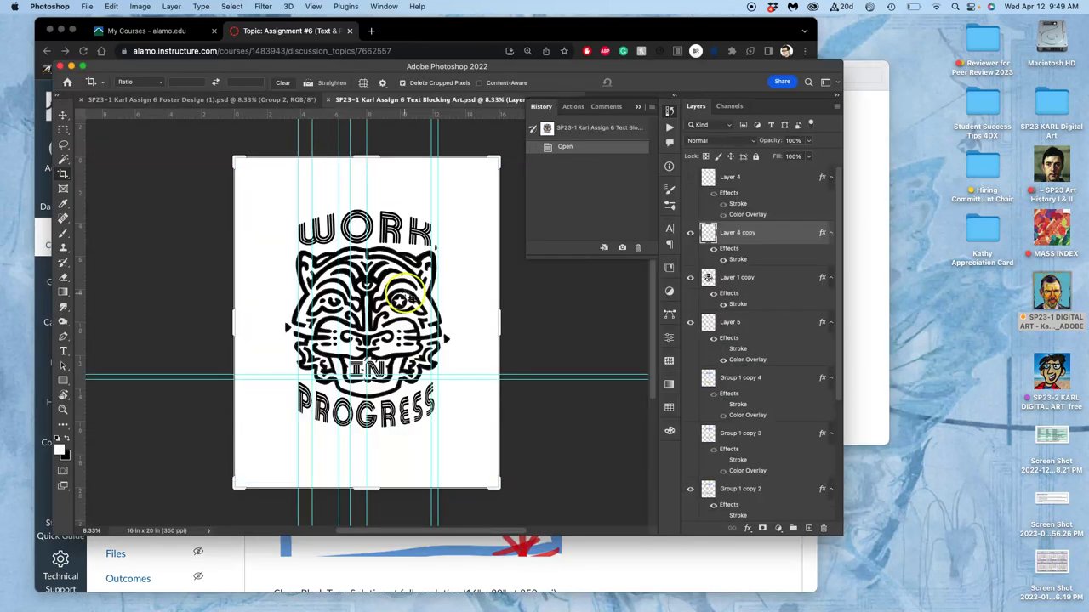
left_click(473, 307)
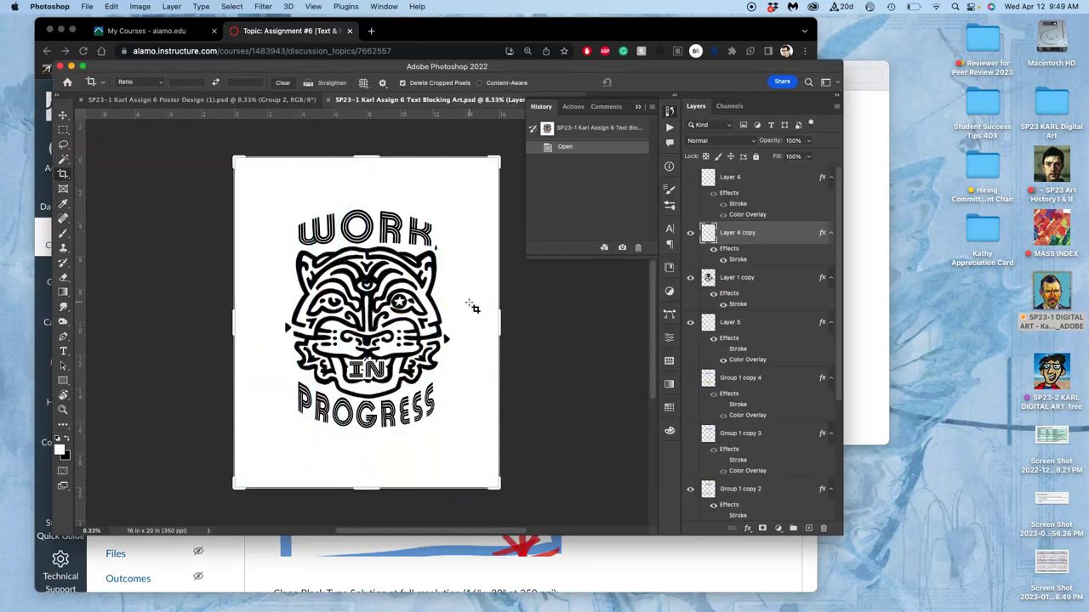
left_click(337, 319)
left_click(330, 101)
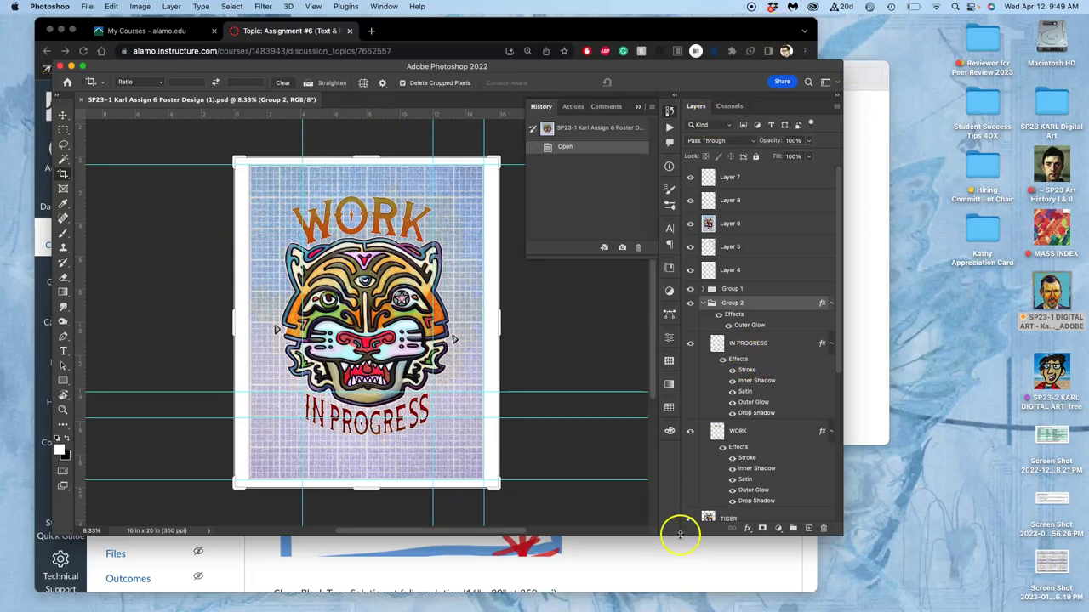
- Return to the discussion post in Chrome and examine the clean black type solution for the 16" x 20" poster
left_click(662, 563)
scroll(548, 462, "down", 10)
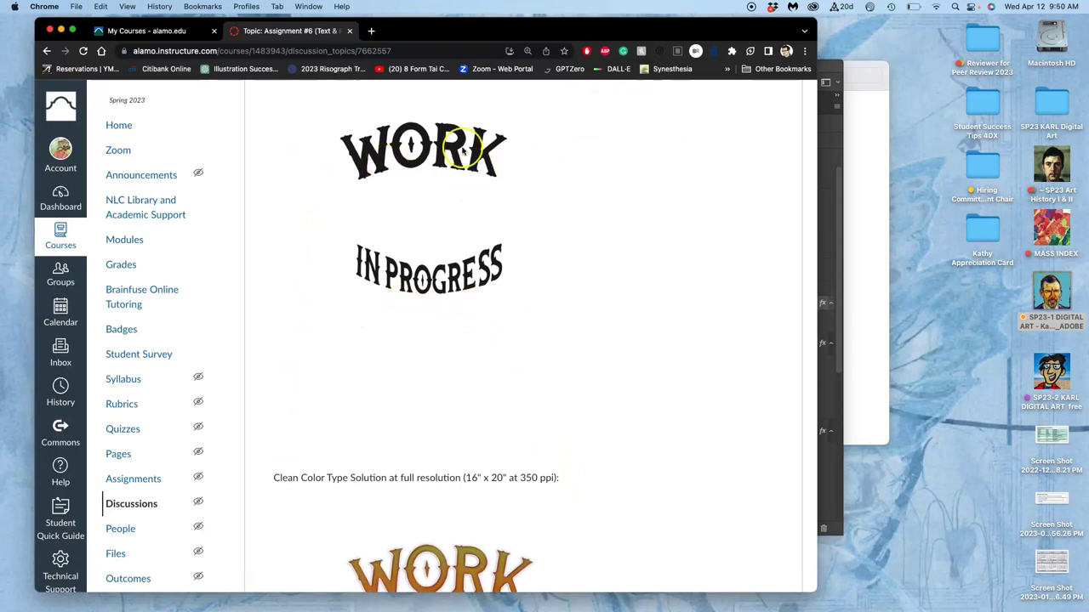
scroll(425, 284, "down", 3)
scroll(428, 288, "up", 3)
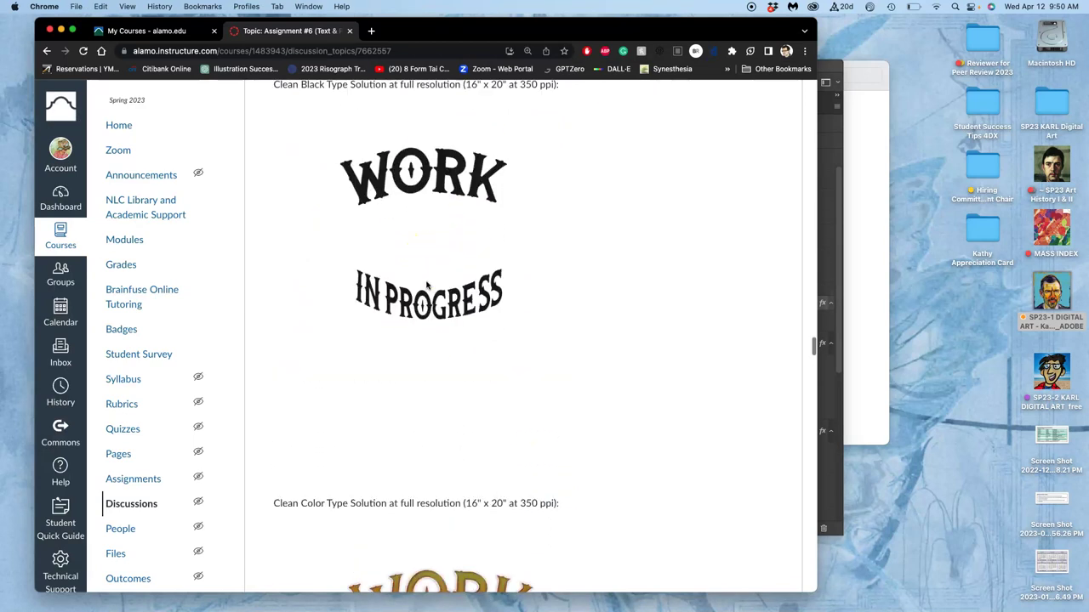
scroll(427, 286, "down", 3)
scroll(427, 286, "up", 4)
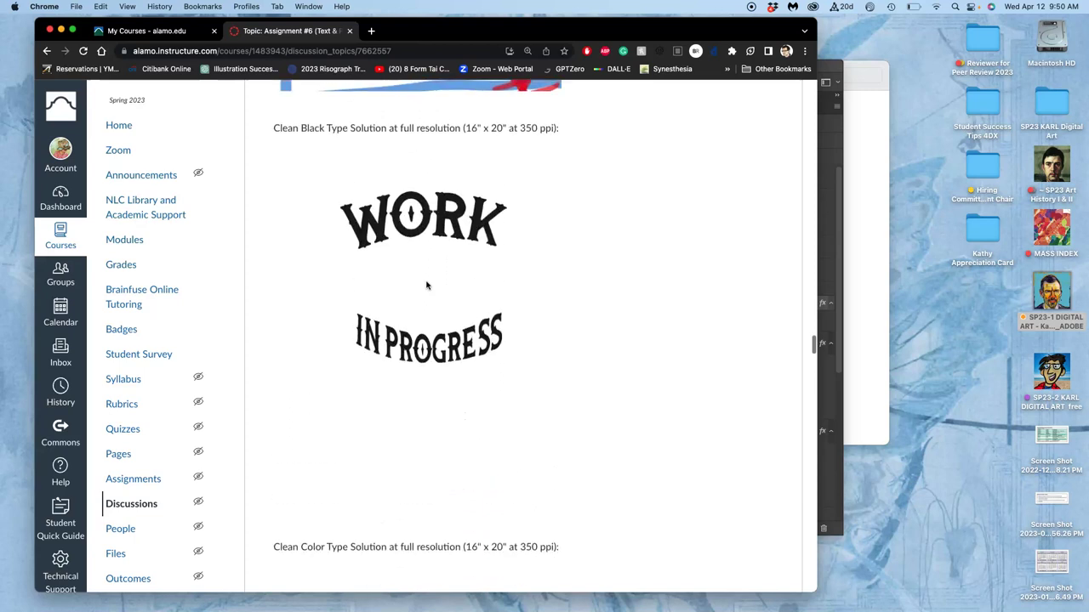
scroll(427, 286, "down", 1)
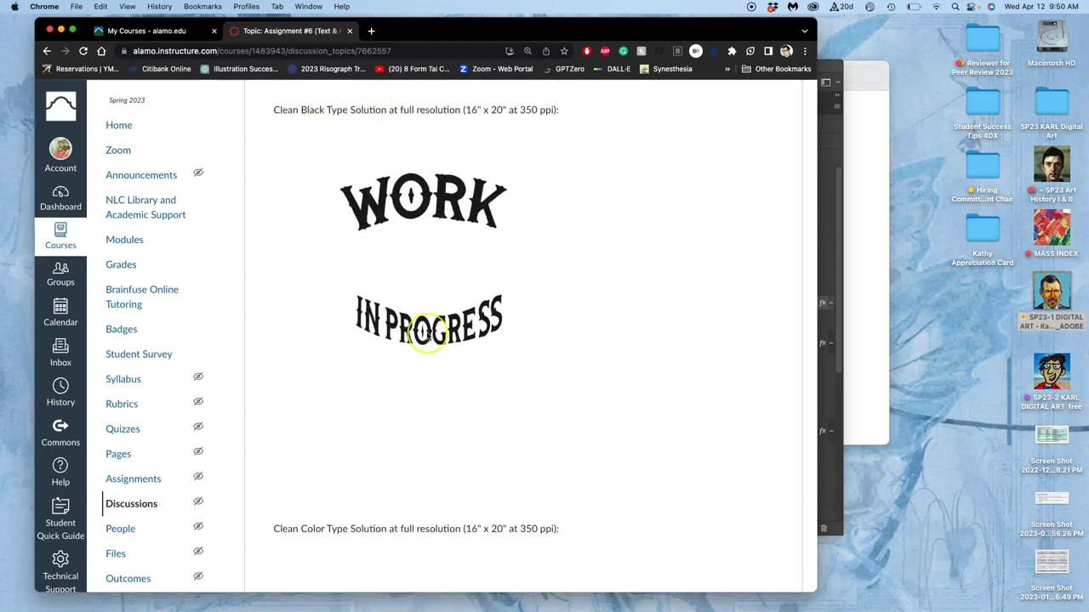
scroll(425, 331, "down", 5)
scroll(427, 337, "up", 5)
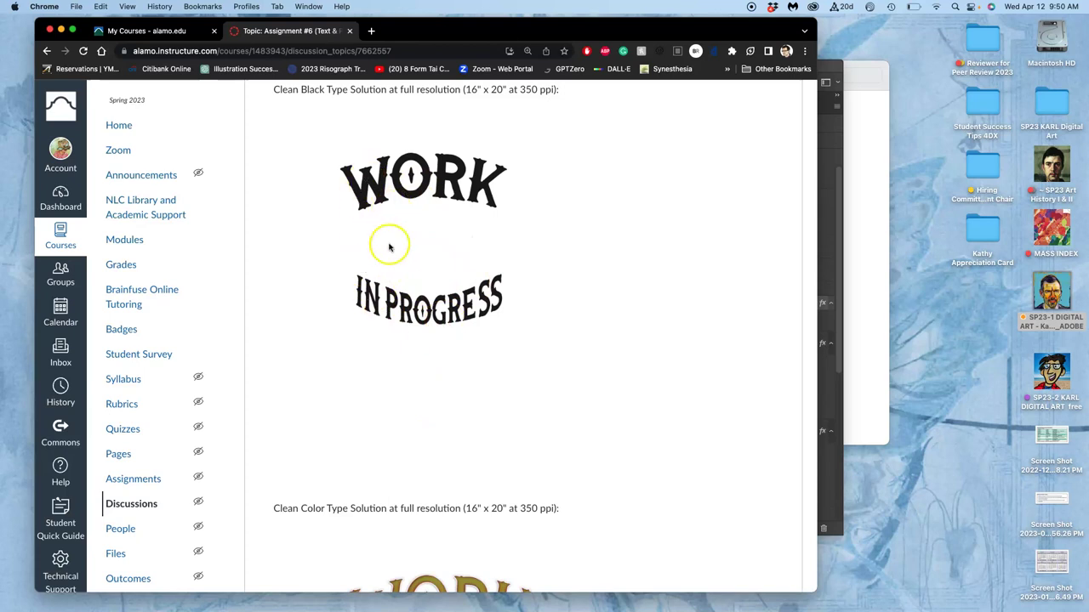
- Examine the clean color type solution and the finished poster with background and border in the discussion post
scroll(409, 255, "down", 5)
scroll(409, 255, "down", 3)
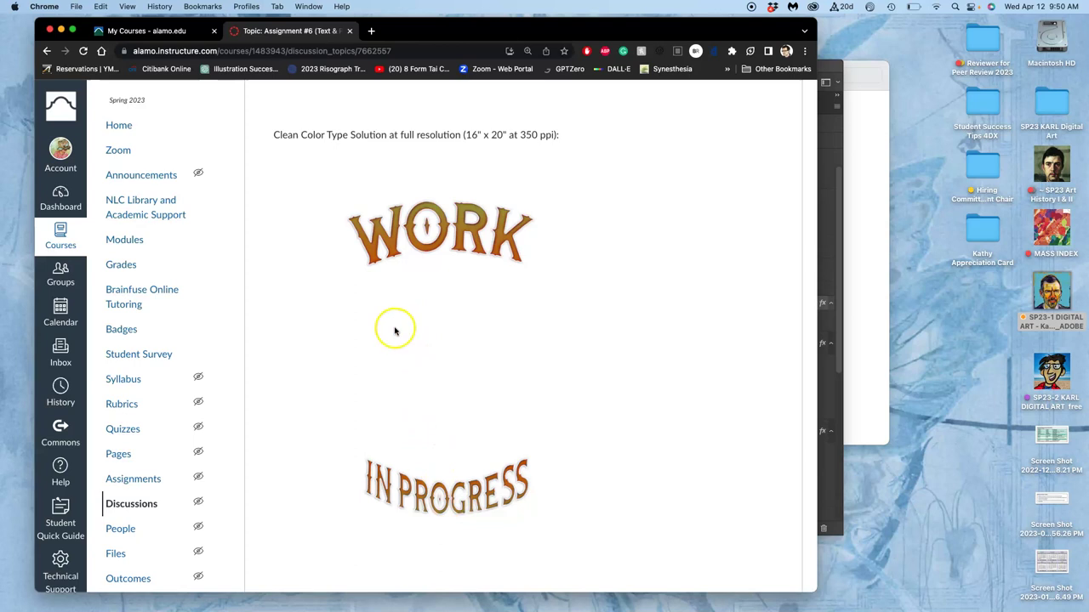
scroll(393, 330, "down", 5)
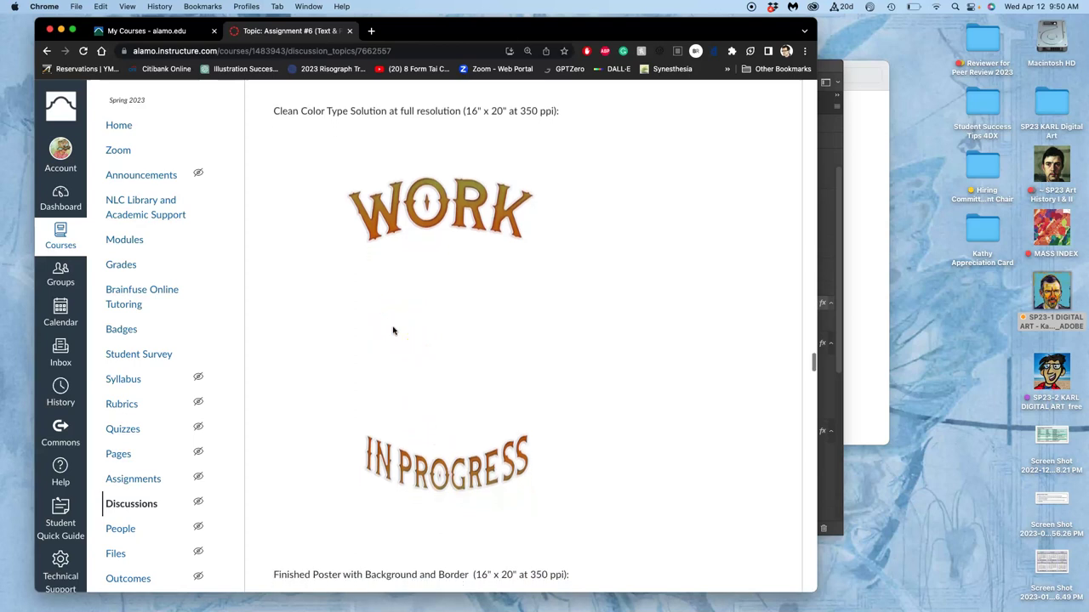
scroll(393, 330, "down", 2)
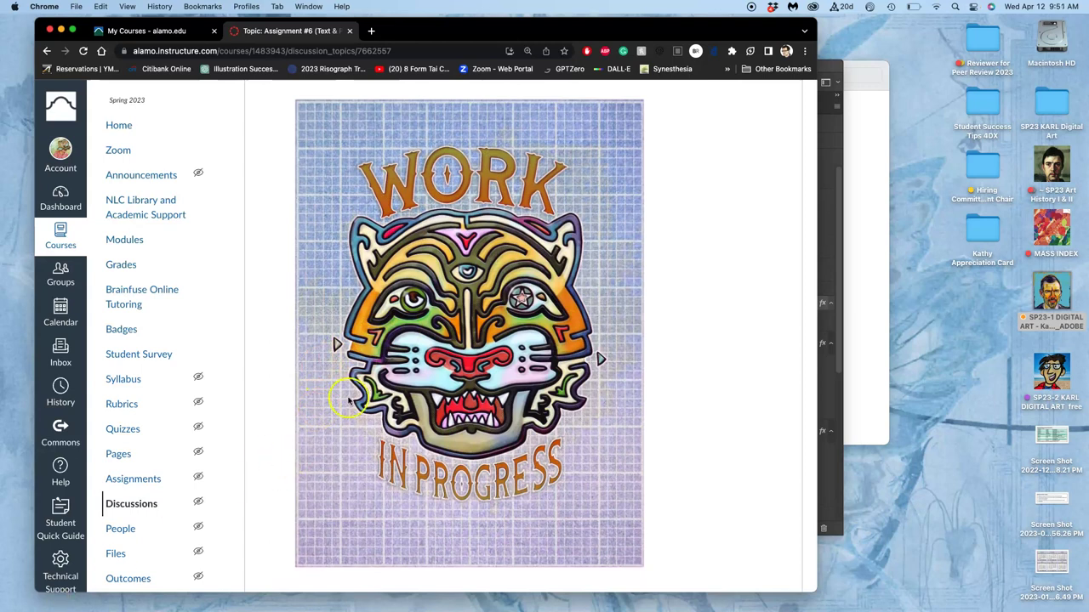
scroll(425, 368, "up", 7)
scroll(425, 368, "up", 10)
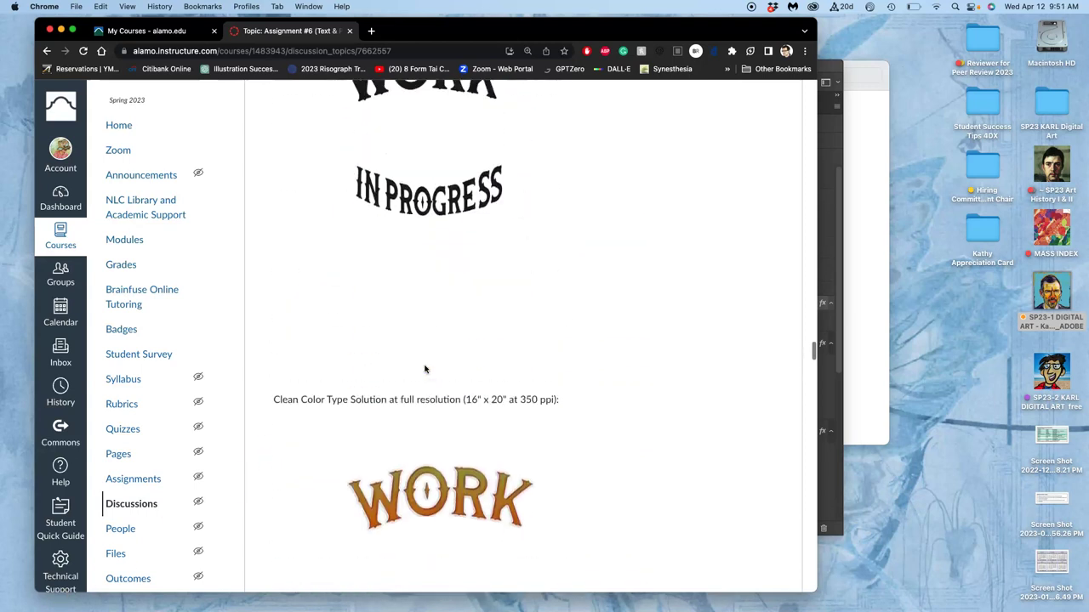
- In the Assignment #6 folder, move the triangle screenshot to a free spot, and view test.jpg and Black Text.png, closing each one
left_click(876, 180)
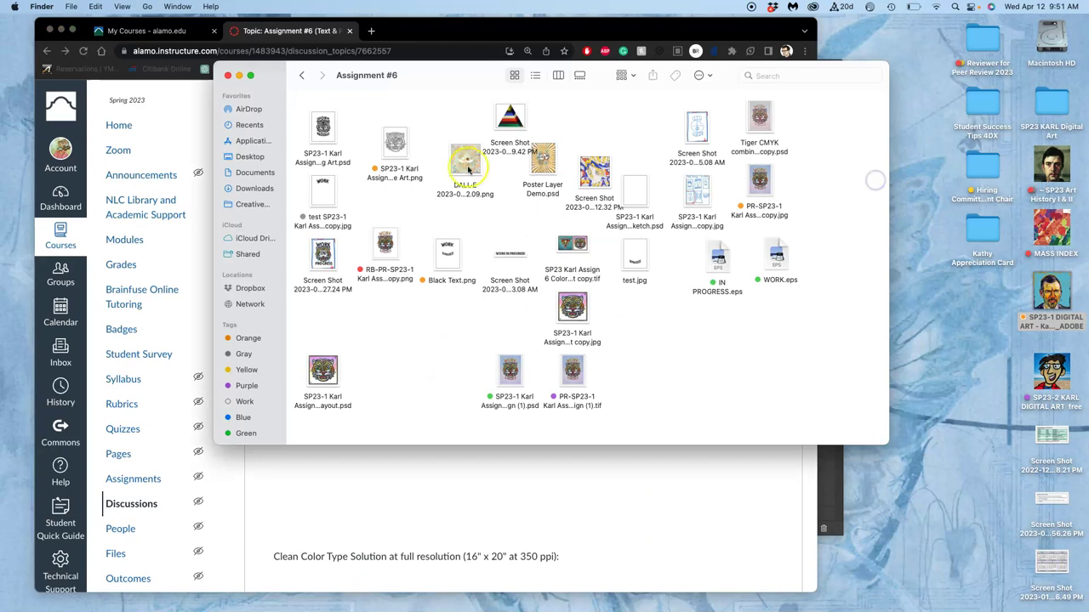
left_click_drag(510, 128, 408, 334)
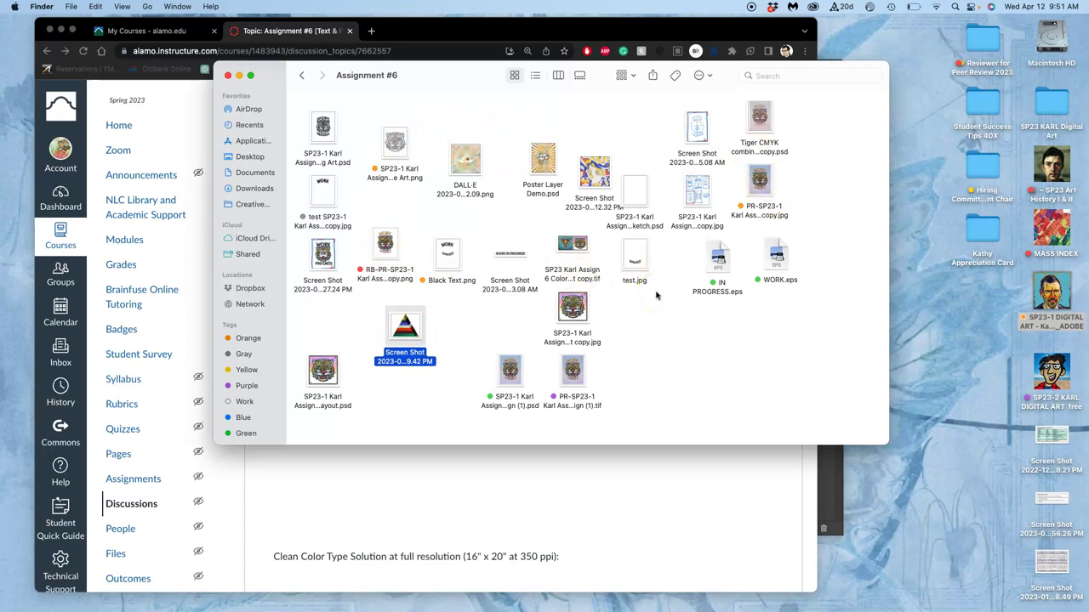
double_click(635, 256)
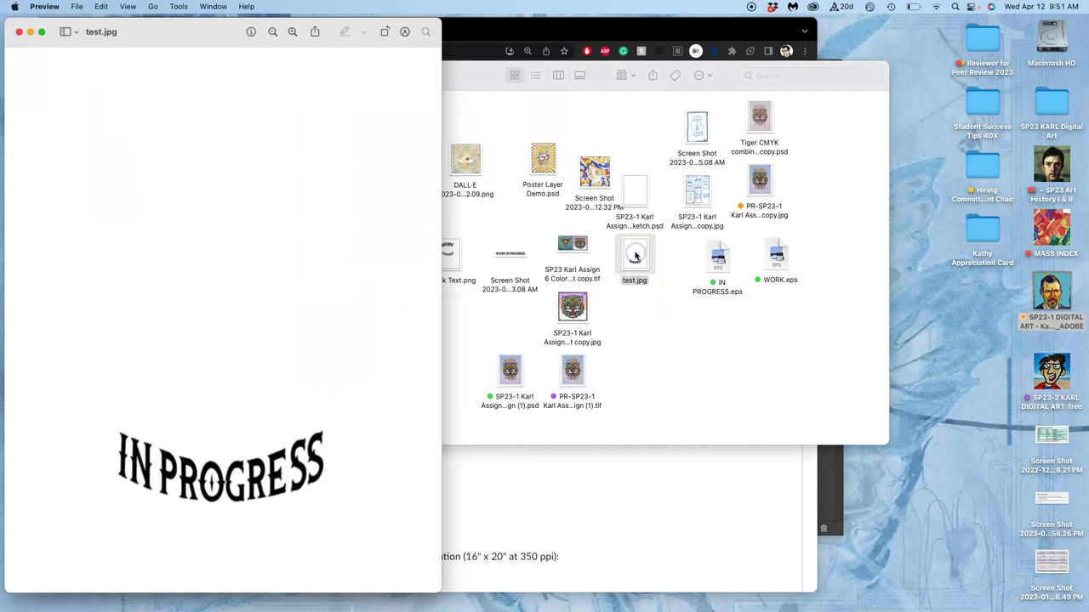
left_click(16, 32)
double_click(448, 251)
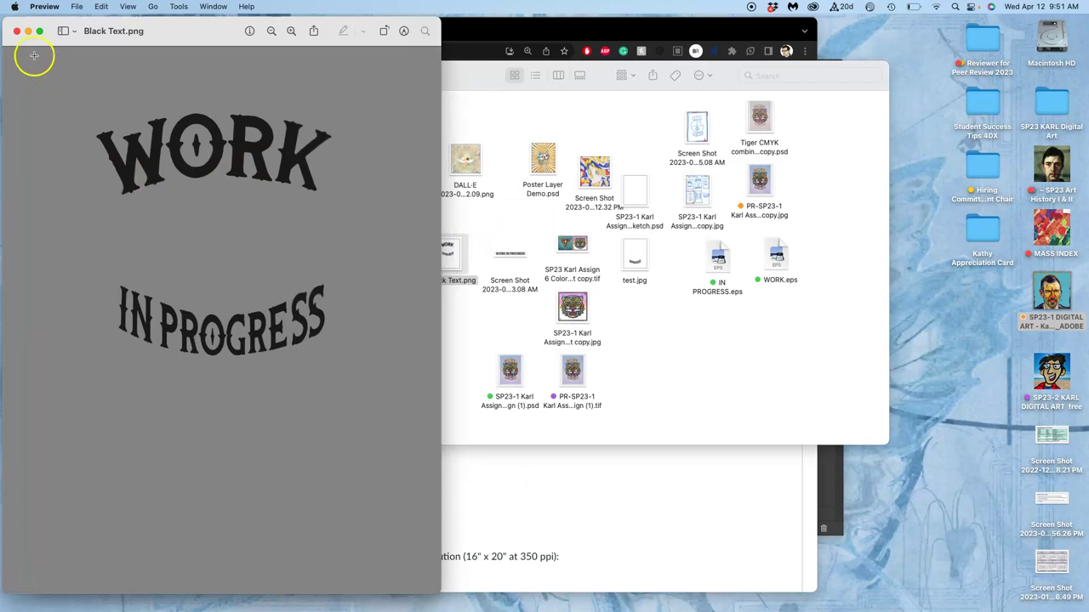
left_click(17, 32)
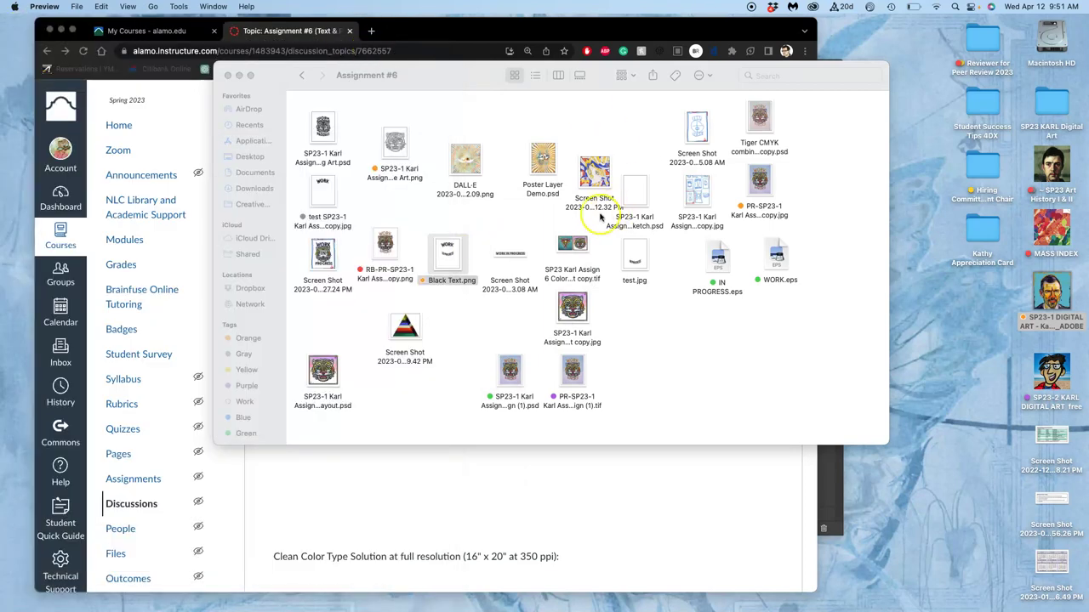
- Review the poster's layer stack in Photoshop, and view the file information of the Poster Design (1) PSD in the Assignment #6 folder
left_click(836, 482)
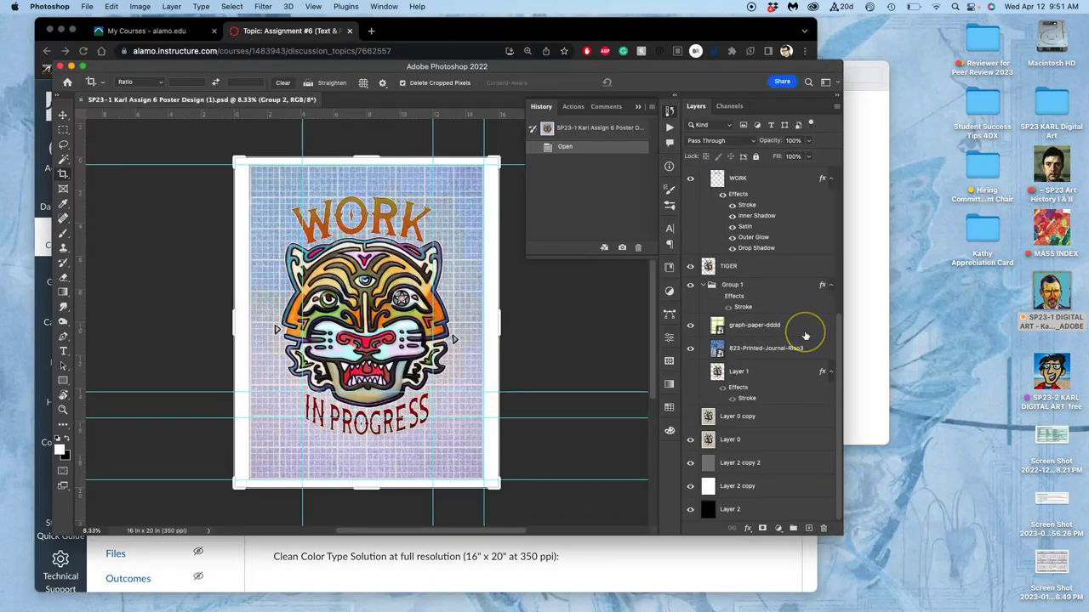
scroll(757, 280, "up", 8)
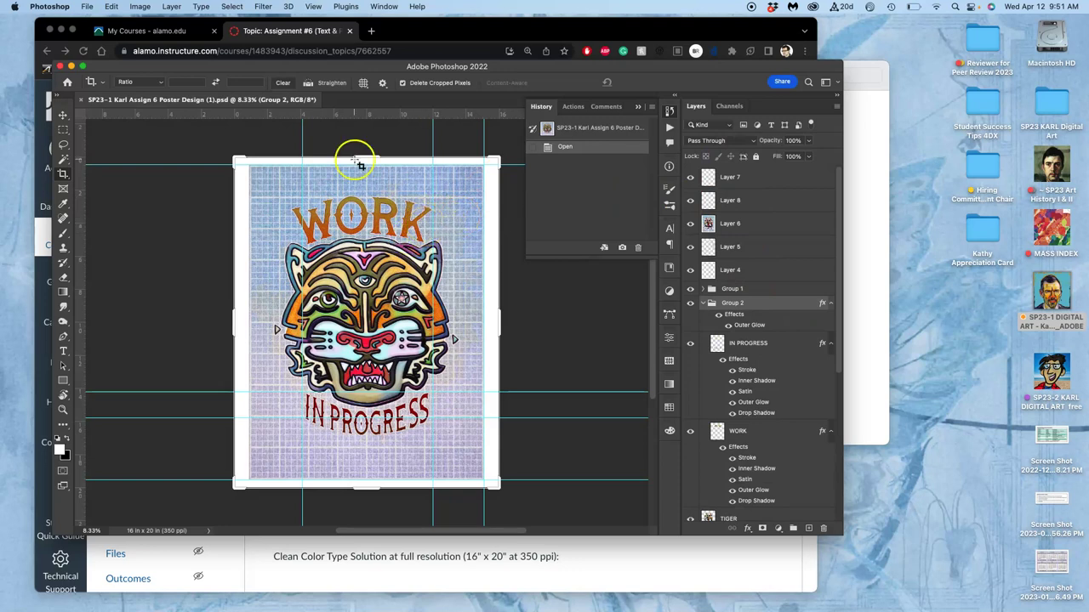
left_click(876, 201)
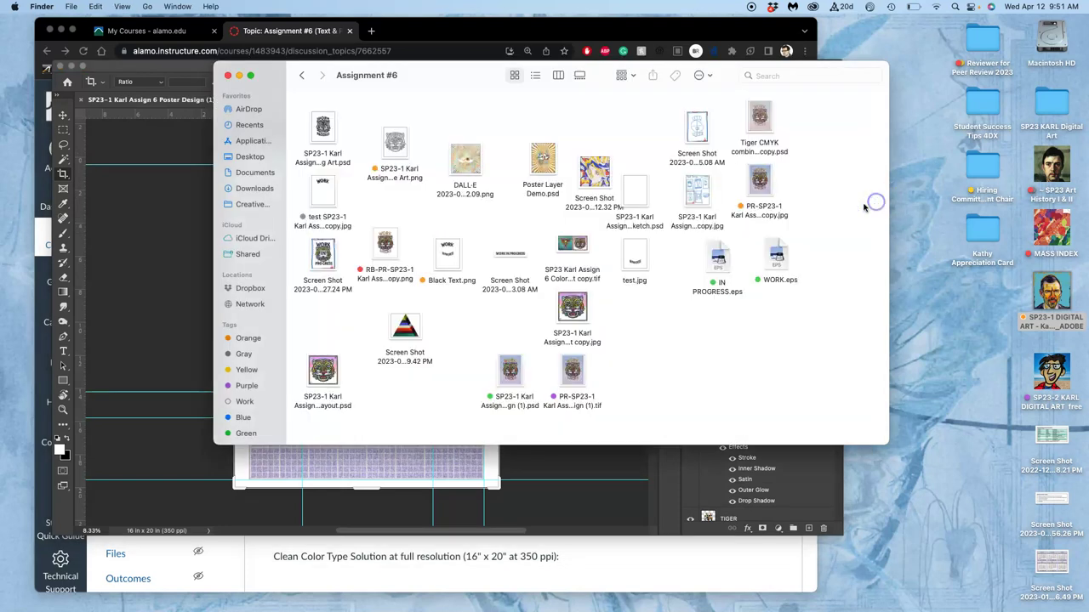
left_click(512, 374)
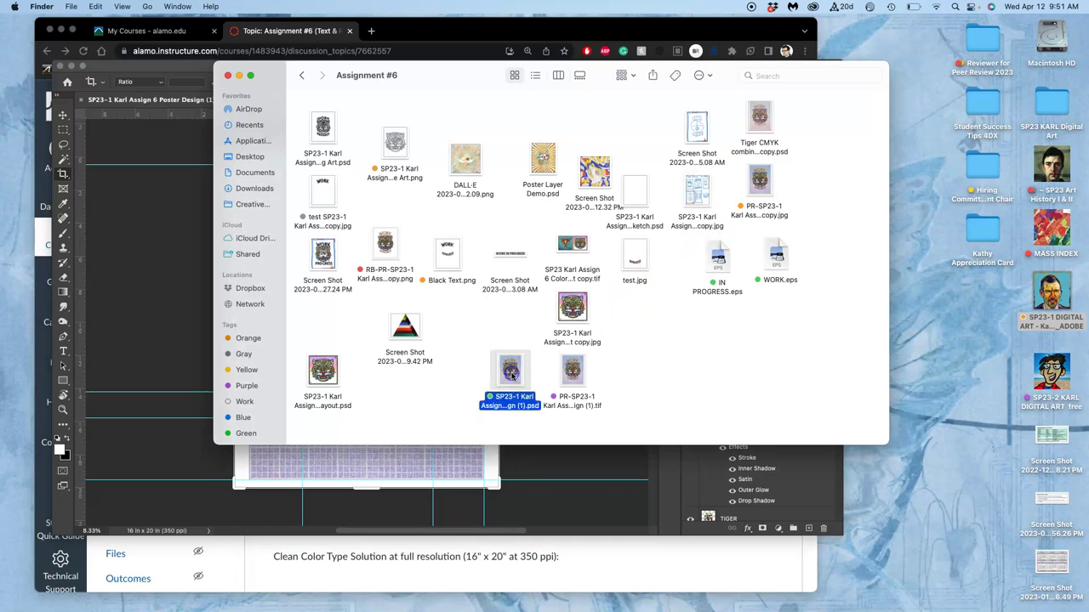
right_click(511, 375)
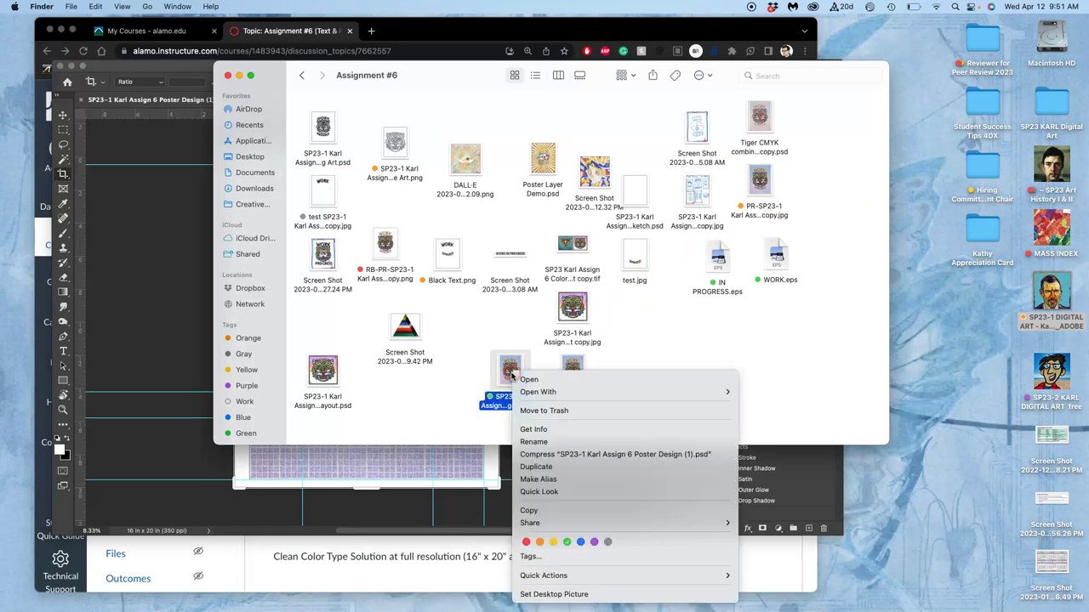
left_click(533, 430)
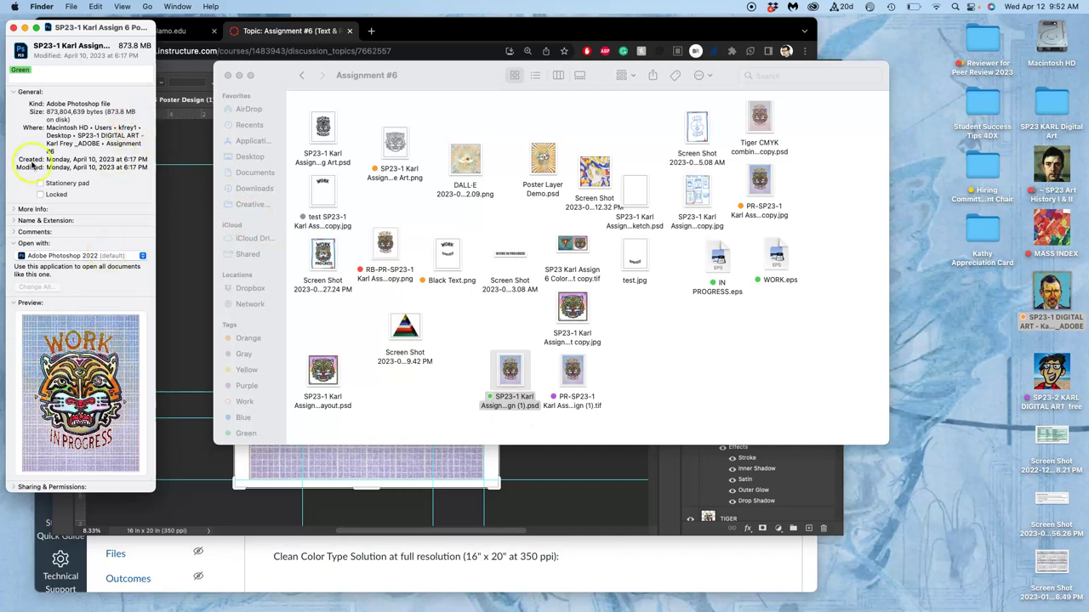
left_click(13, 31)
- Switch to Photoshop, check Layer 0 copy of the poster by showing and hiding it, and delete that layer
left_click(151, 187)
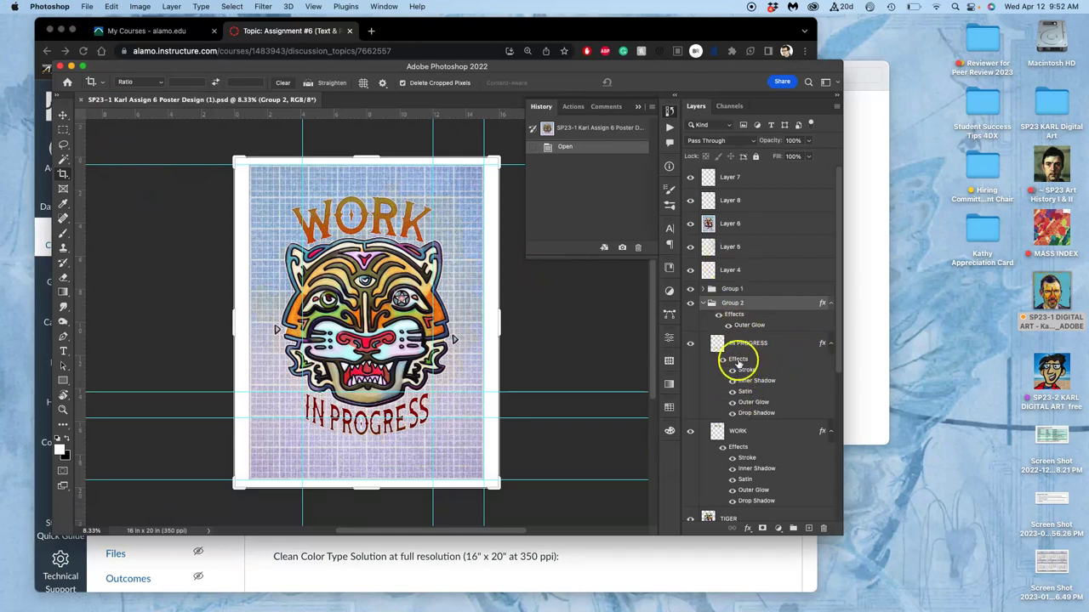
scroll(737, 355, "down", 5)
scroll(736, 355, "down", 1)
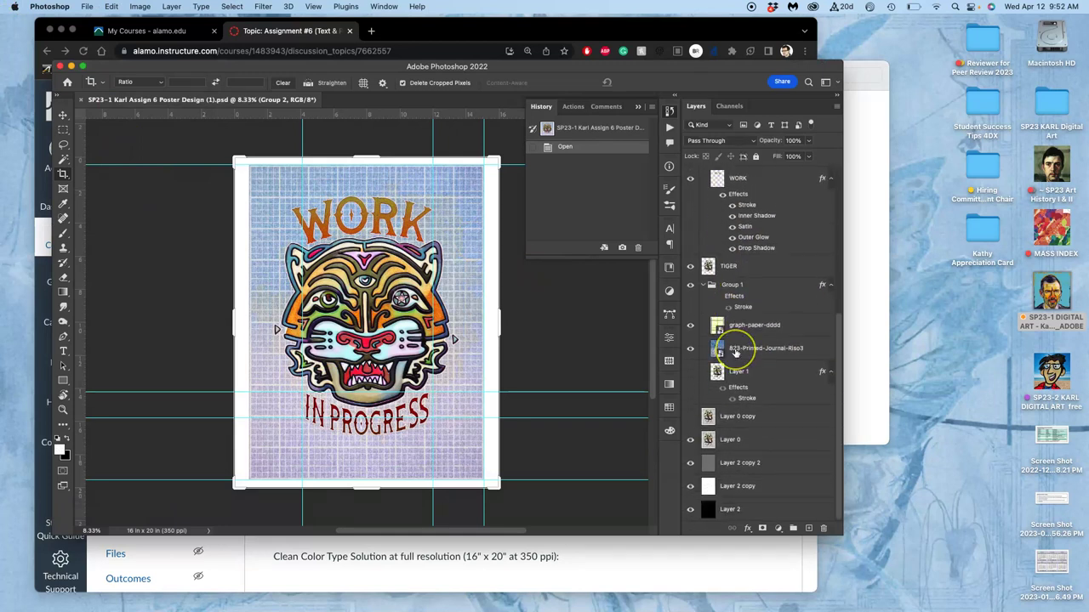
left_click(690, 417)
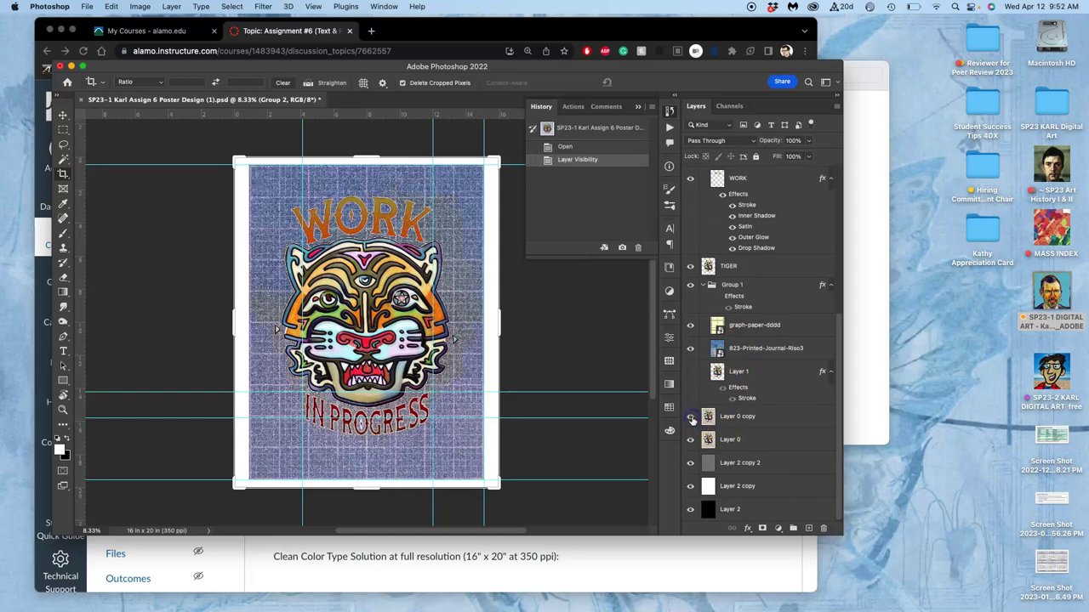
left_click(690, 418)
left_click(742, 417)
key("Delete")
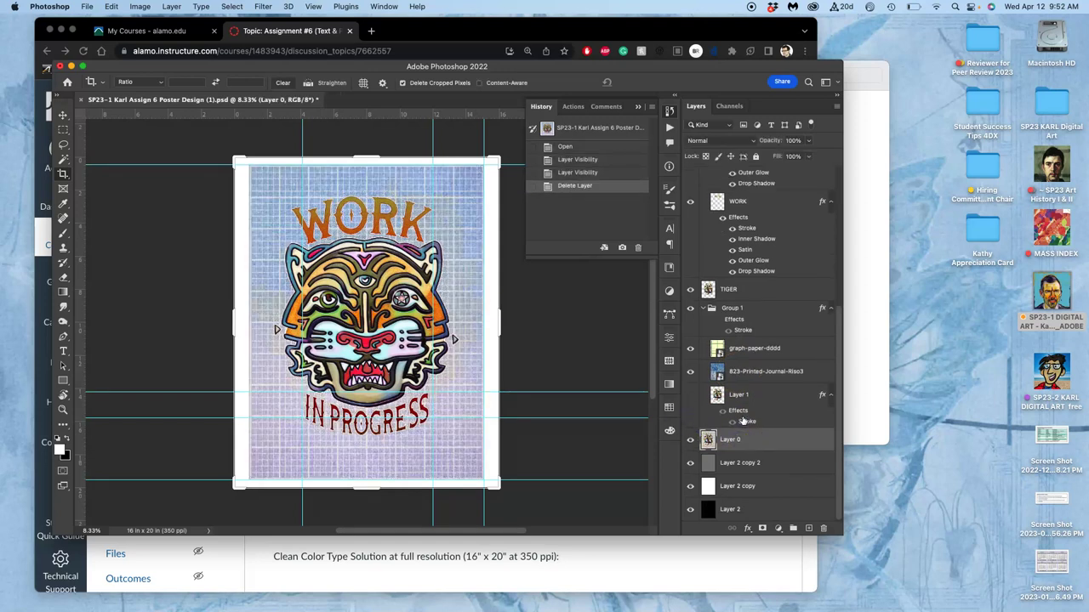
- Toggle Layer 1 in the group with the graph-paper background to compare the poster with and without it, and leave it shown
left_click(691, 396)
left_click(693, 395)
left_click(692, 395)
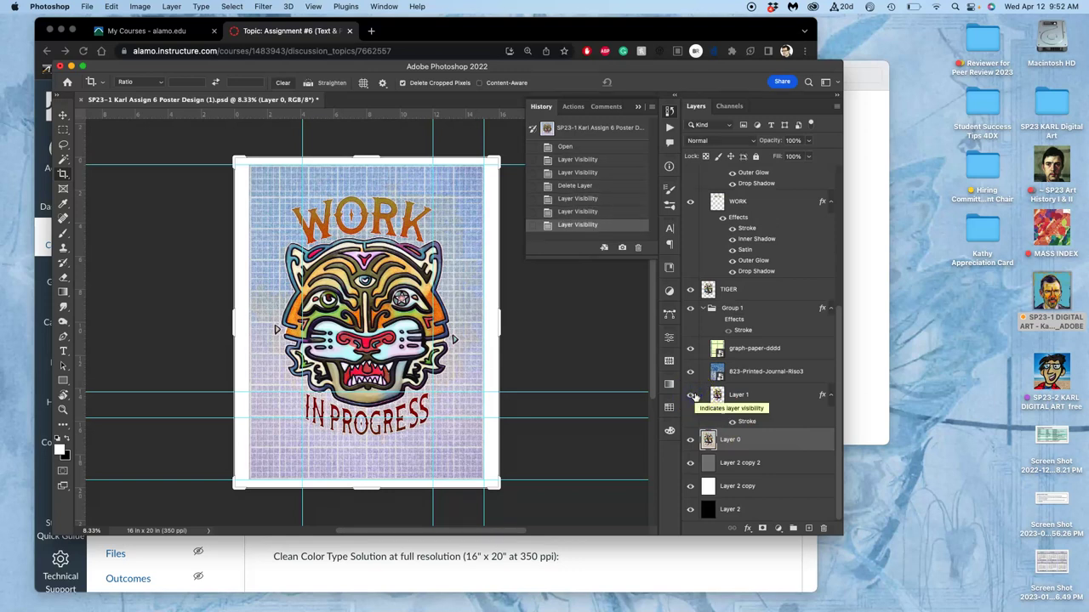
- Delete Layer 1 from the group that holds the graph-paper background
left_click(738, 402)
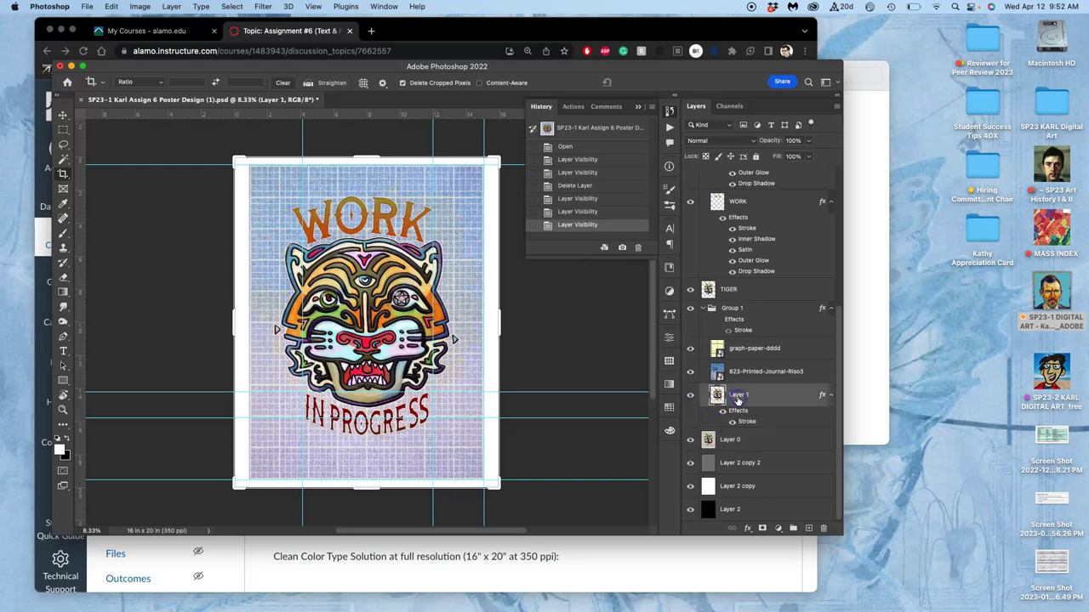
key("Delete")
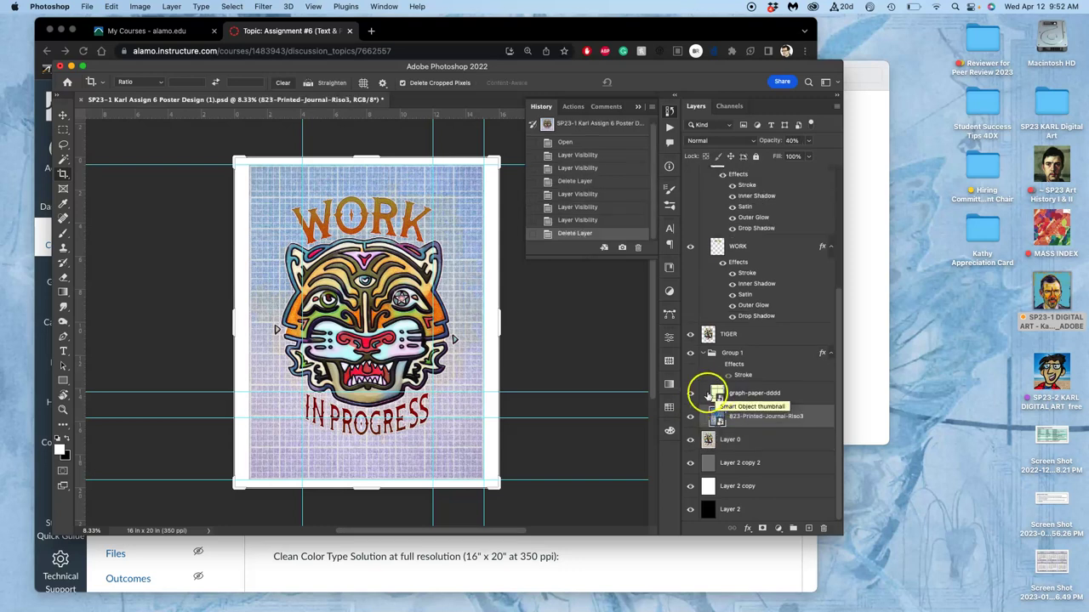
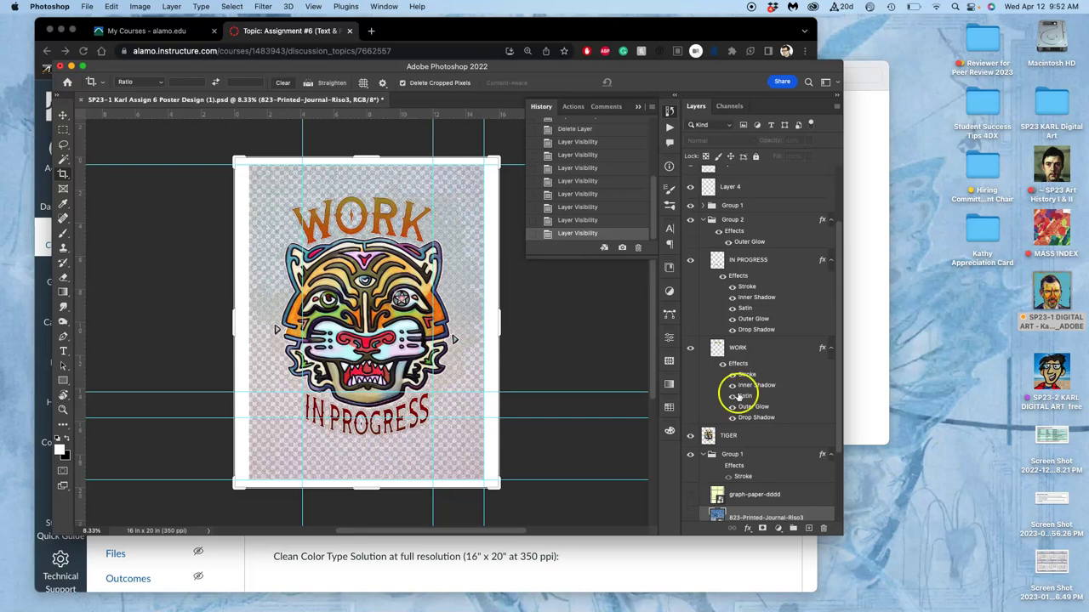
- Hide the TIGER, WORK and IN PROGRESS layers, Group 2, the Group 1 above it, and Layer 6
left_click(689, 435)
scroll(694, 408, "up", 3)
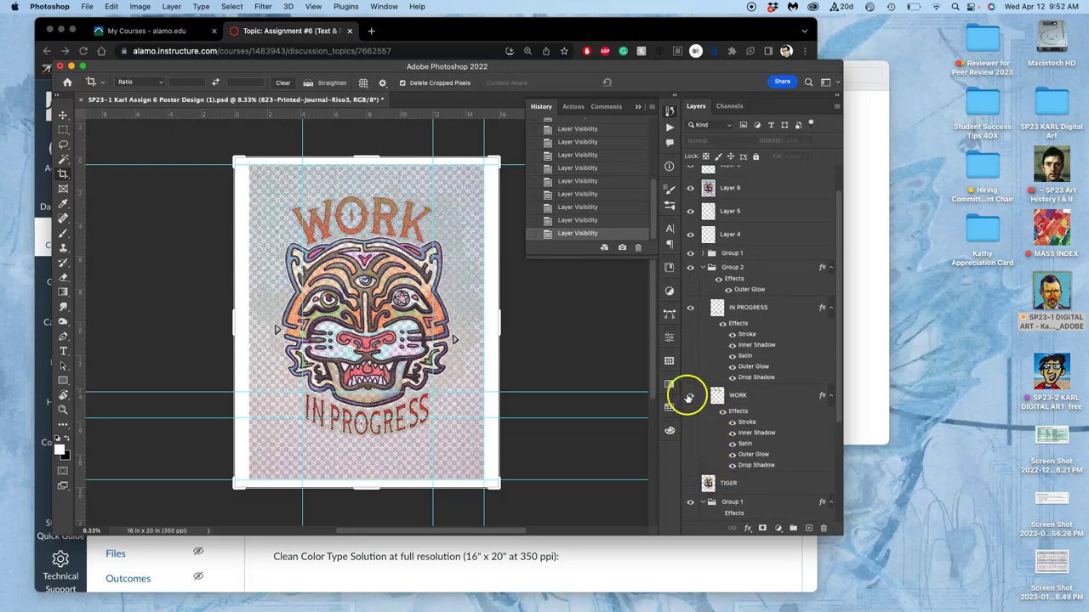
left_click(691, 397)
left_click(690, 306)
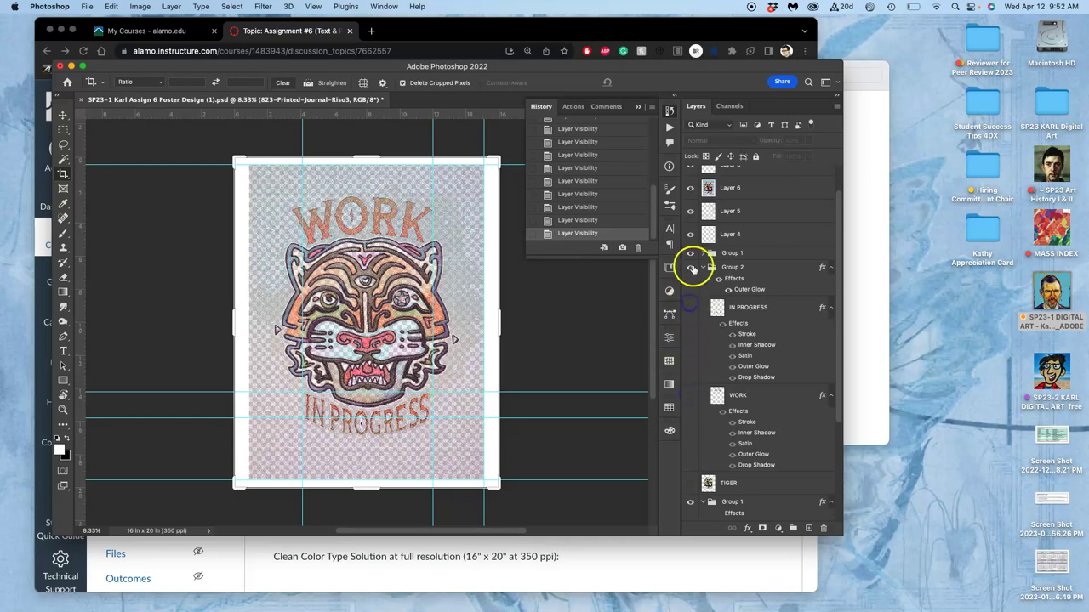
left_click(691, 253)
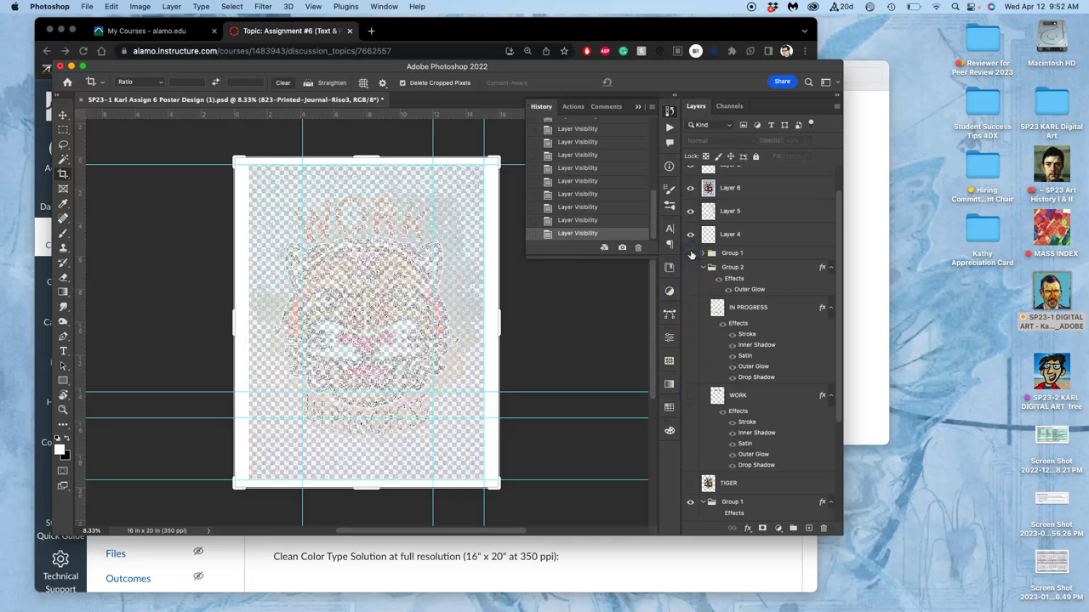
left_click(690, 188)
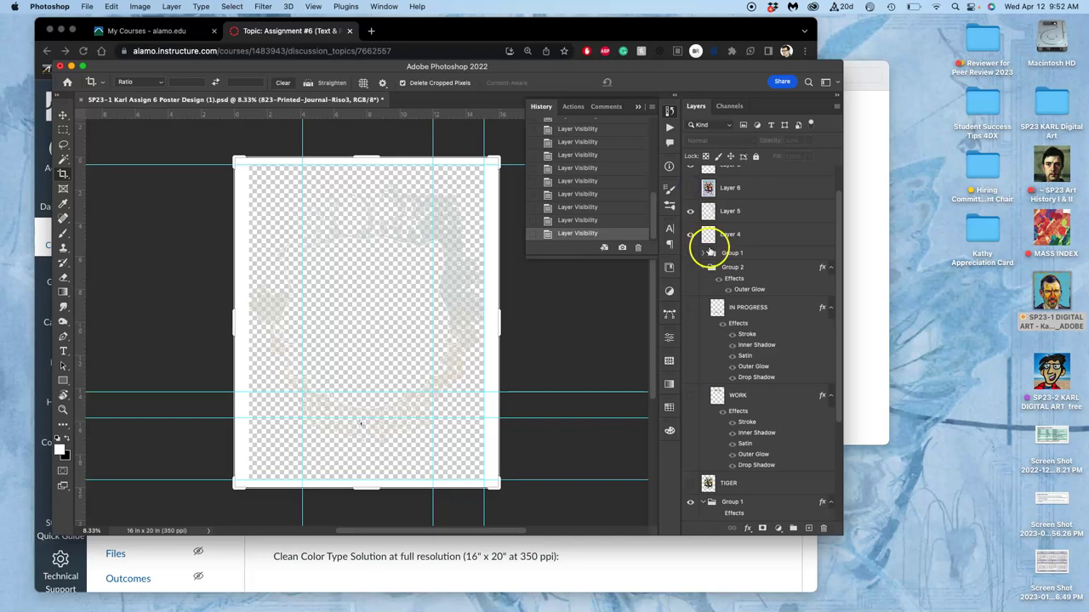
- Hide Layer 5, Layer 8, Layer 7 and Layer 4 at the upper end of the layer stack
scroll(706, 247, "up", 2)
left_click(690, 246)
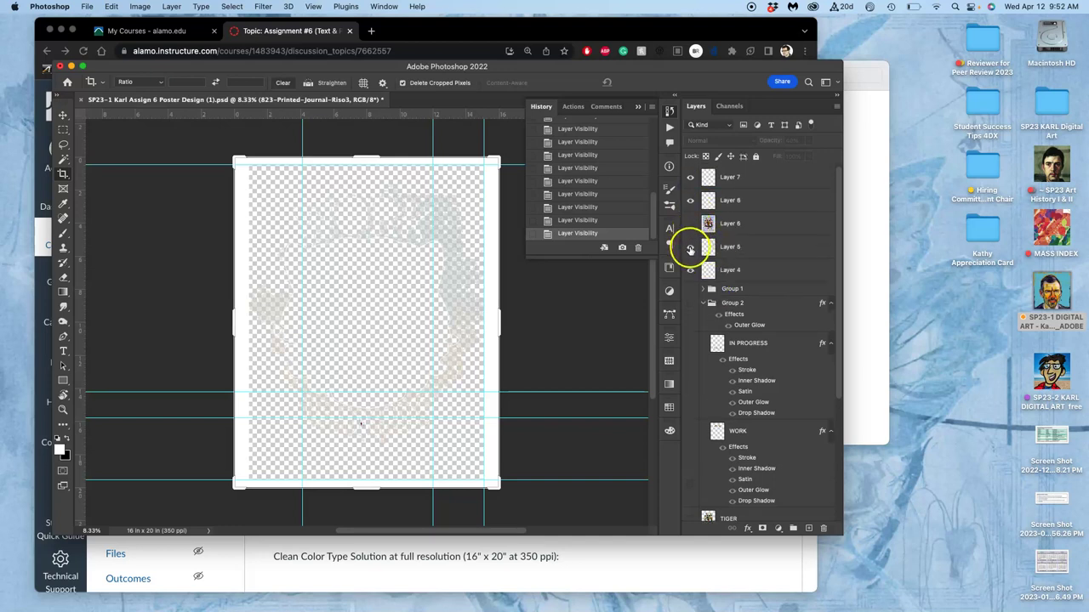
left_click(690, 179)
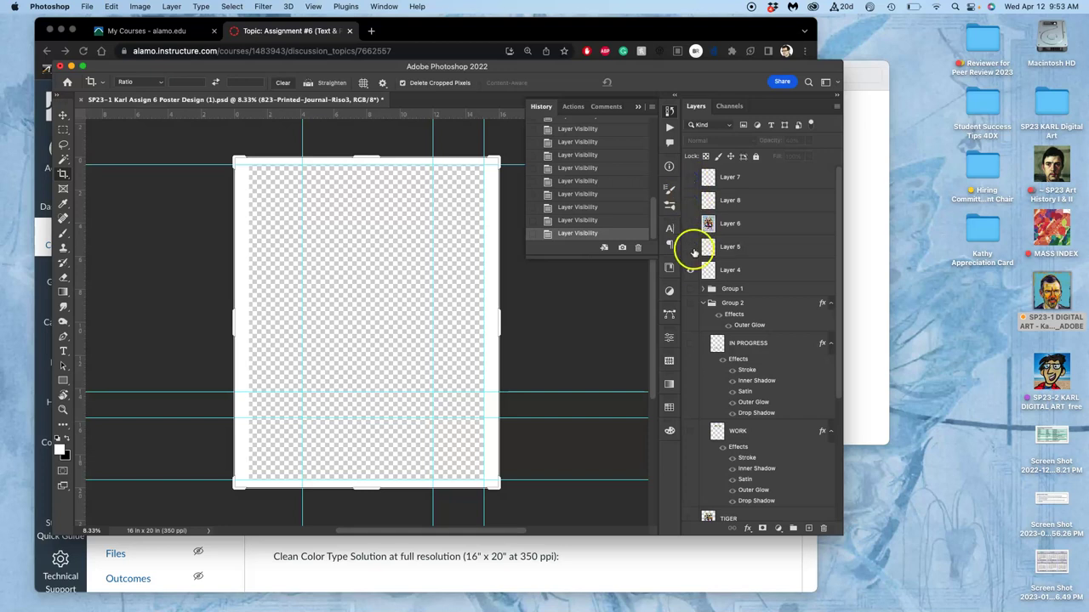
left_click(690, 270)
- Show Group 2 with its IN PROGRESS and WORK text layers
left_click(691, 291)
left_click(691, 291)
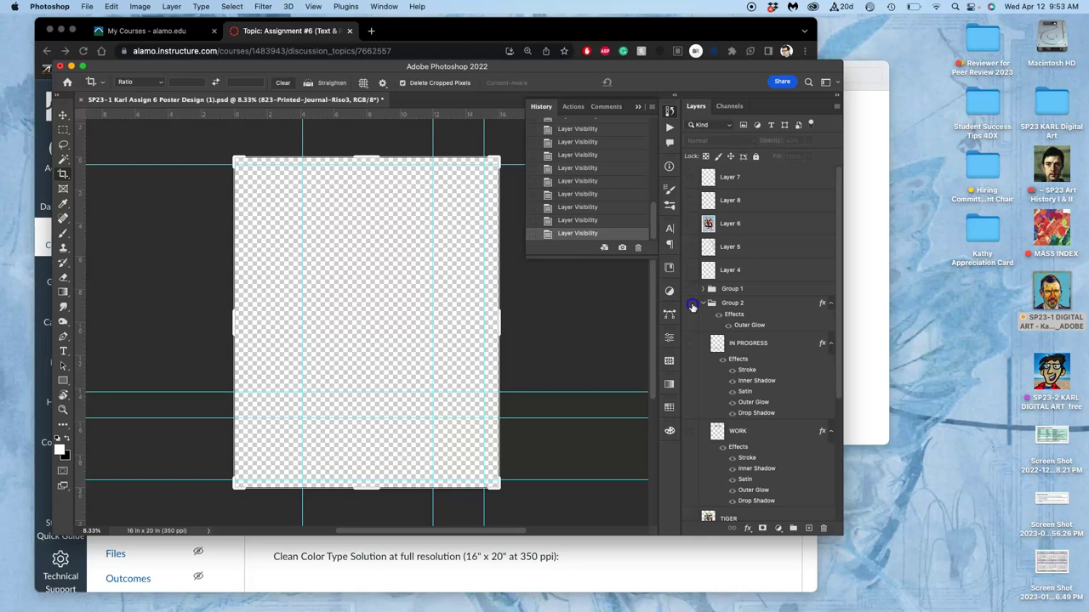
left_click(696, 347)
scroll(699, 381, "down", 3)
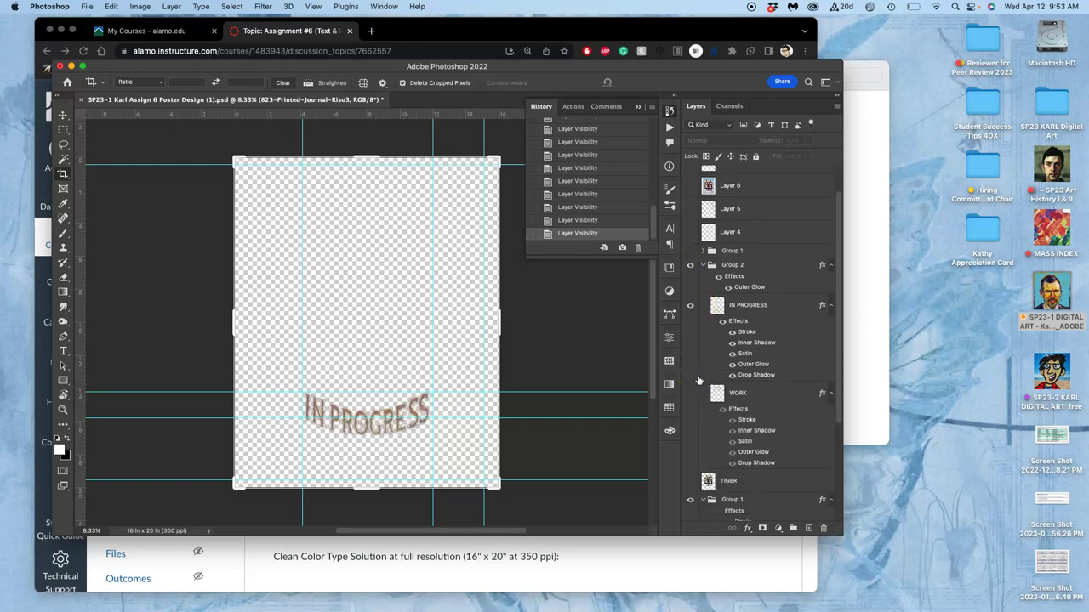
left_click(691, 380)
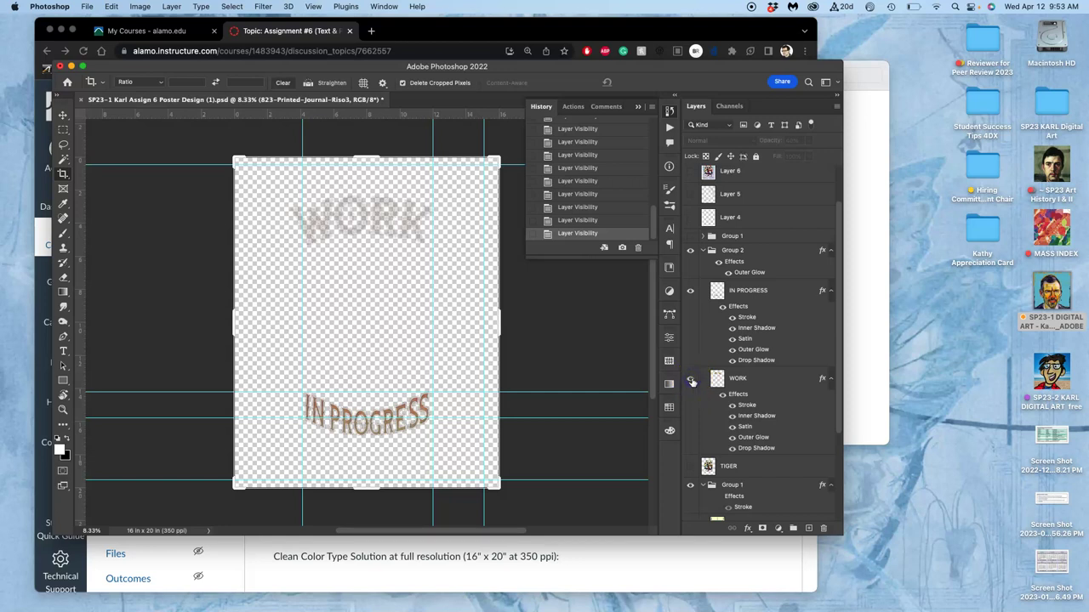
scroll(694, 387, "down", 5)
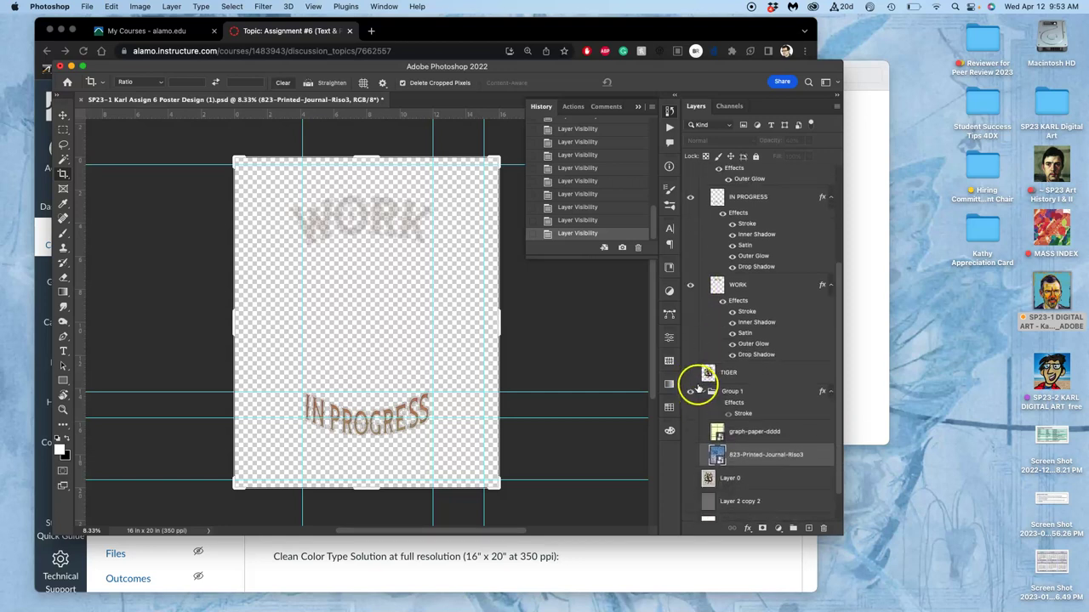
scroll(694, 387, "down", 2)
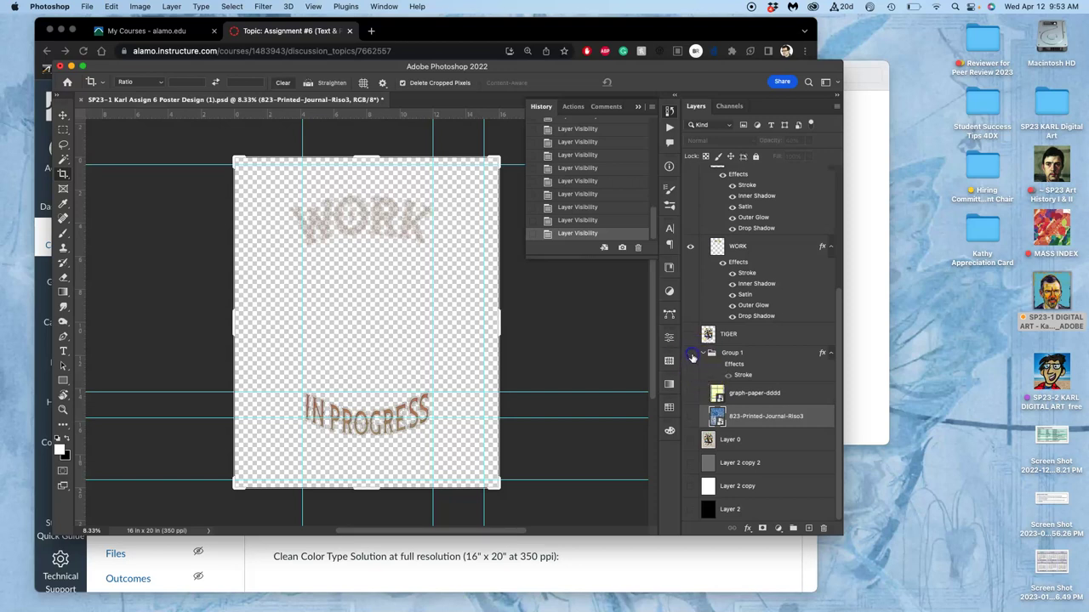
- Toggle the layer effects of the WORK and IN PROGRESS layers off and on to compare the text
left_click(723, 263)
left_click(723, 265)
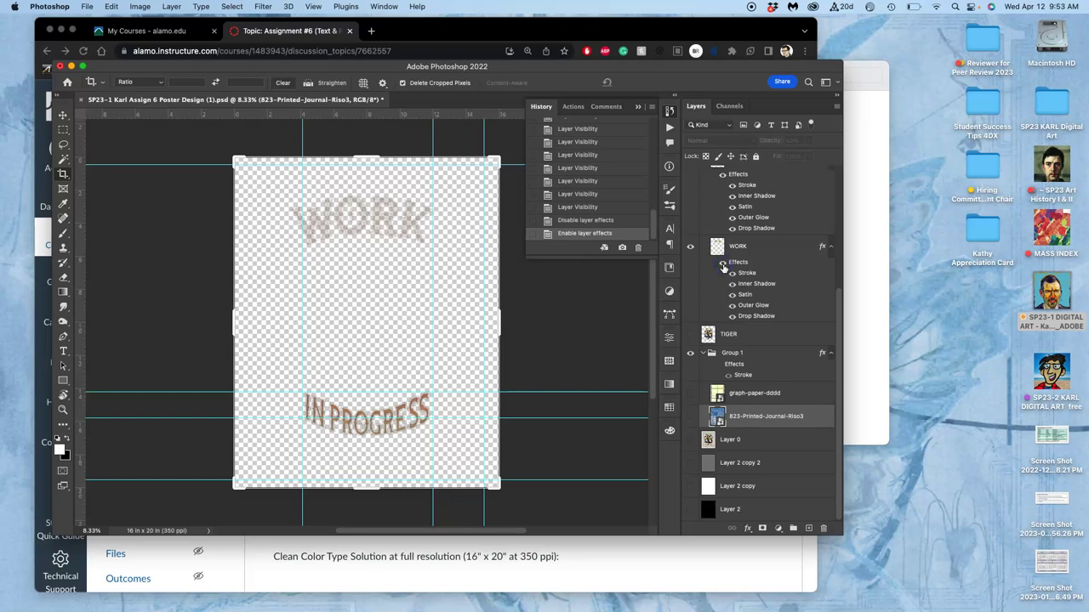
left_click(722, 176)
left_click(722, 176)
- Collapse Group 2, and show the Group 1 above it plus Layer 2, Layer 2 copy, Layer 2 copy 2 and Layer 0
left_click(717, 230)
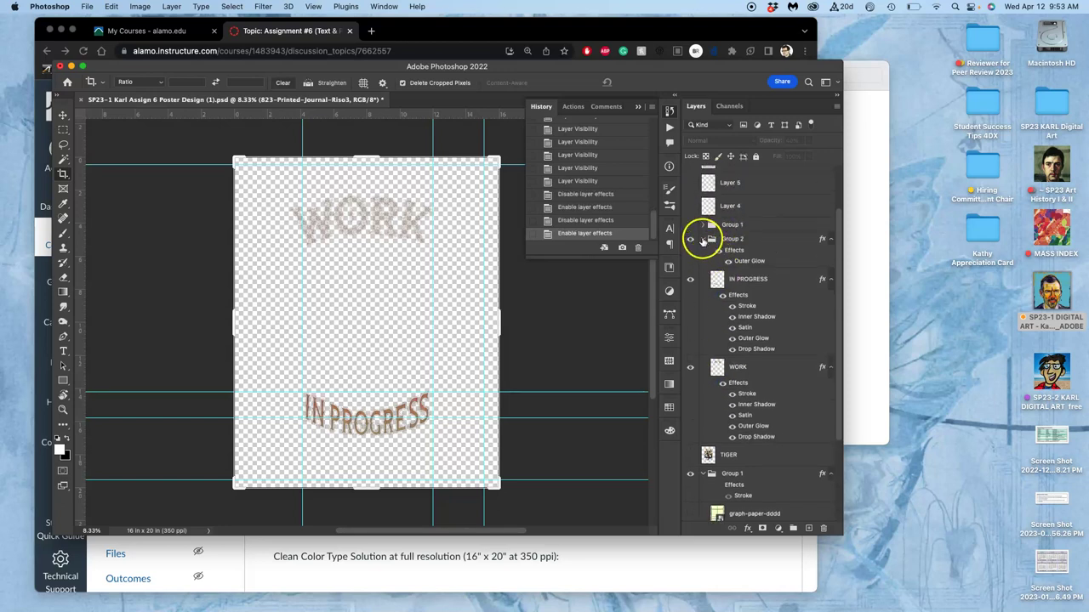
left_click(689, 279)
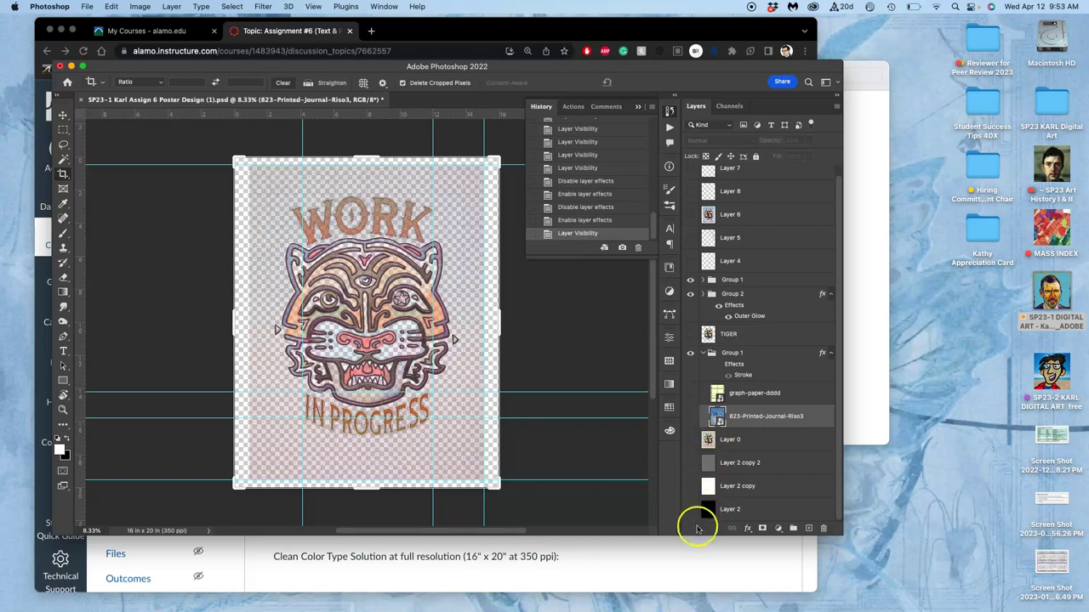
left_click(691, 508)
left_click(691, 507)
left_click(690, 487)
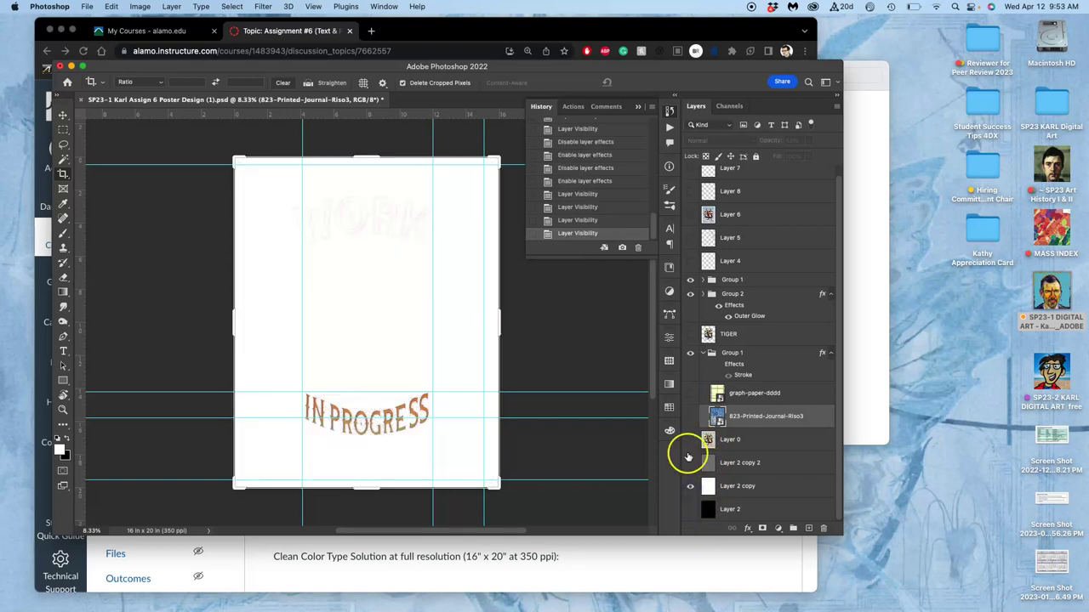
left_click(690, 463)
left_click(689, 508)
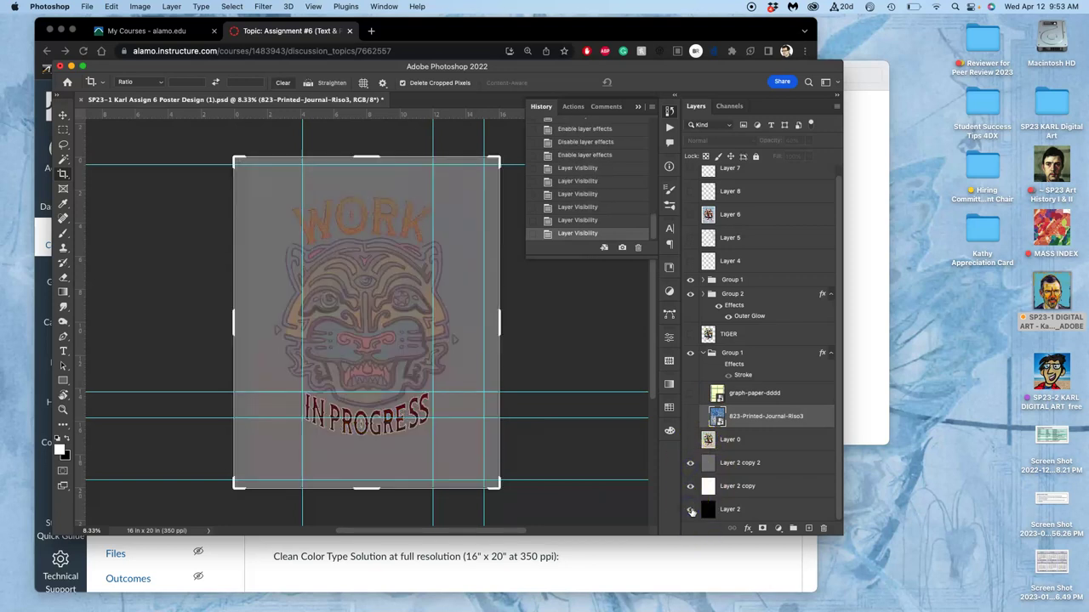
left_click(691, 441)
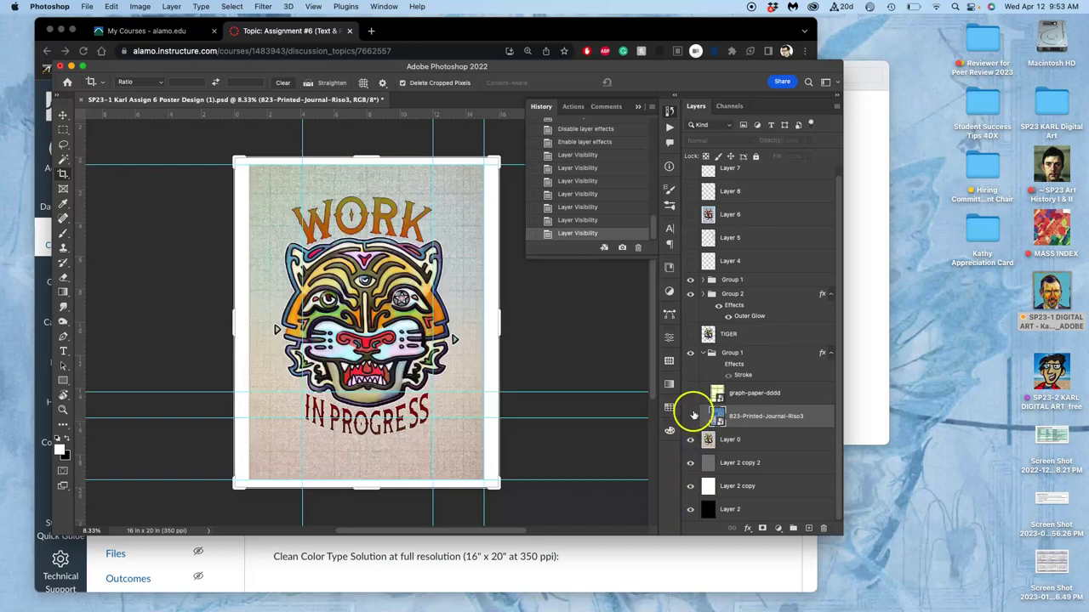
- Show 823-Printed-Journal-Riso3, TIGER and Layers 4, 5, 6, 7 and 8, and leave graph-paper-dddd hidden
left_click(690, 416)
left_click(690, 392)
left_click(690, 334)
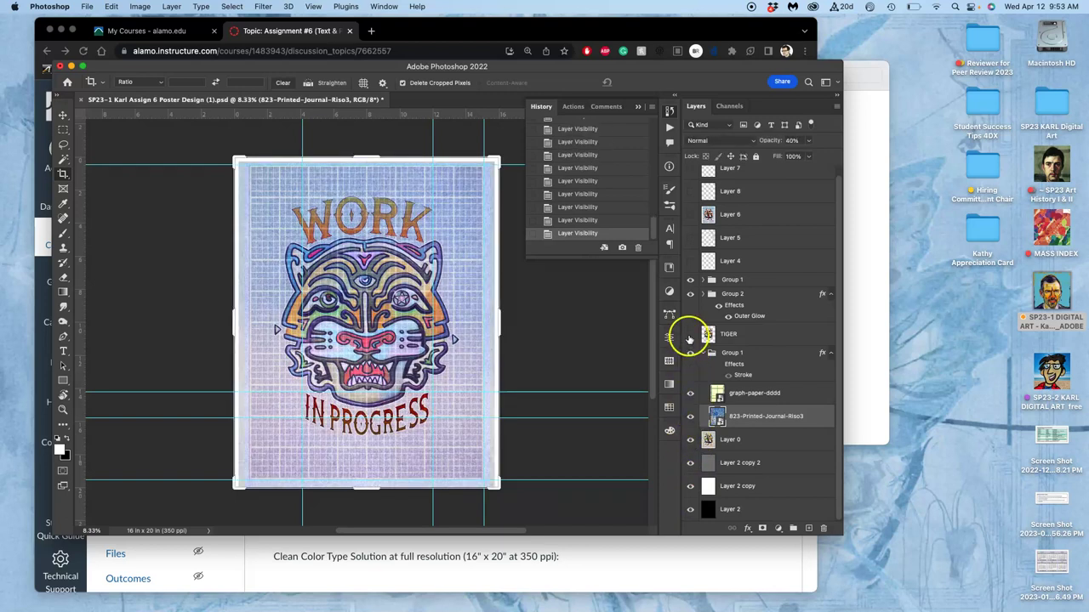
left_click(690, 393)
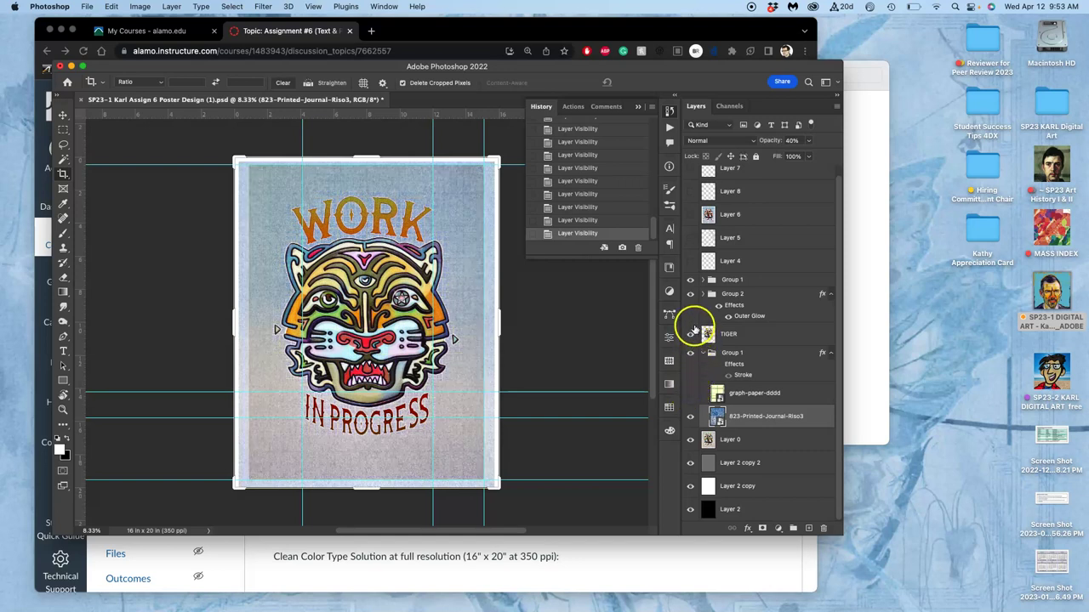
left_click(690, 261)
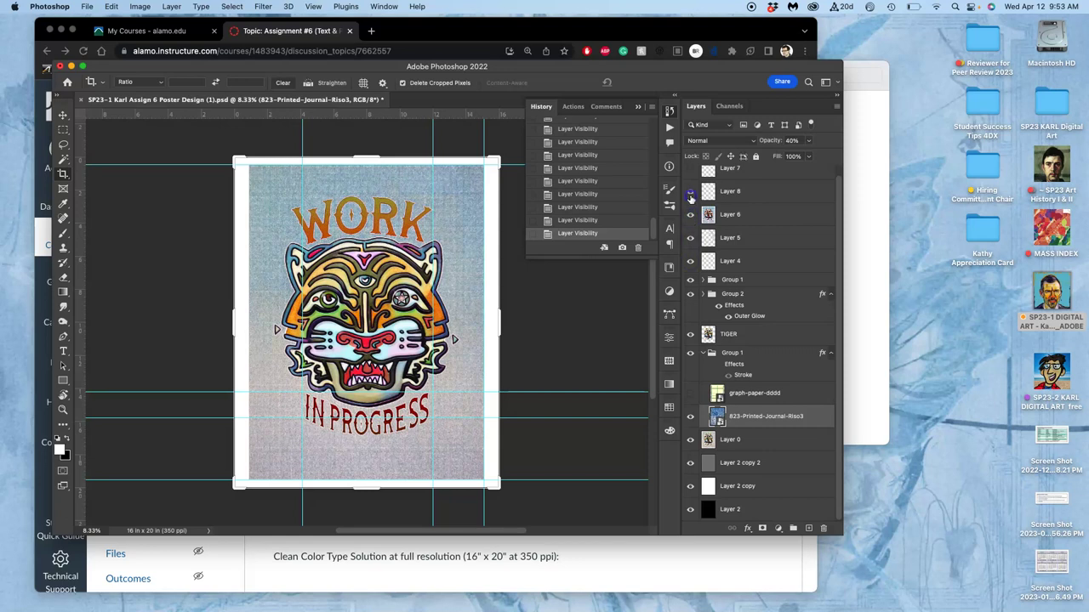
scroll(690, 198, "up", 1)
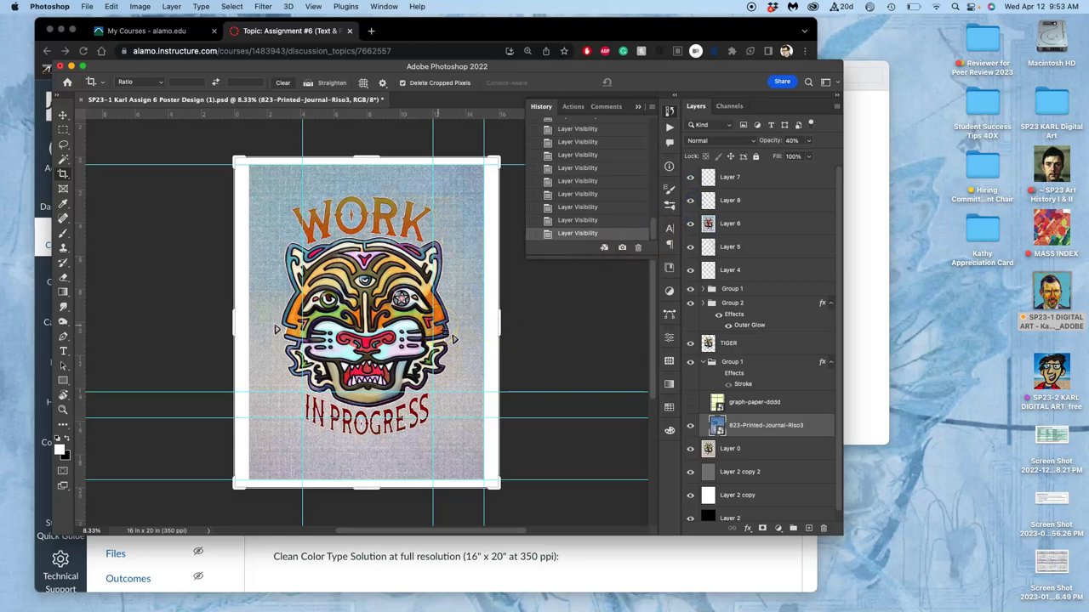
- Switch to the Assignment #6 discussion in Chrome and examine the finished poster with the grid background
left_click(706, 27)
scroll(585, 282, "down", 15)
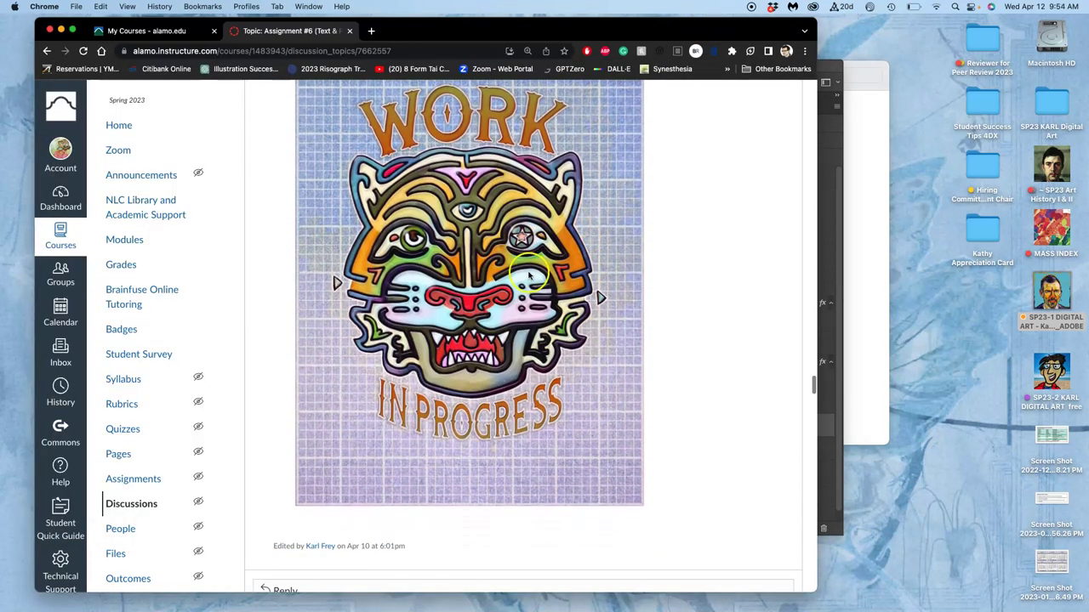
scroll(538, 288, "up", 1)
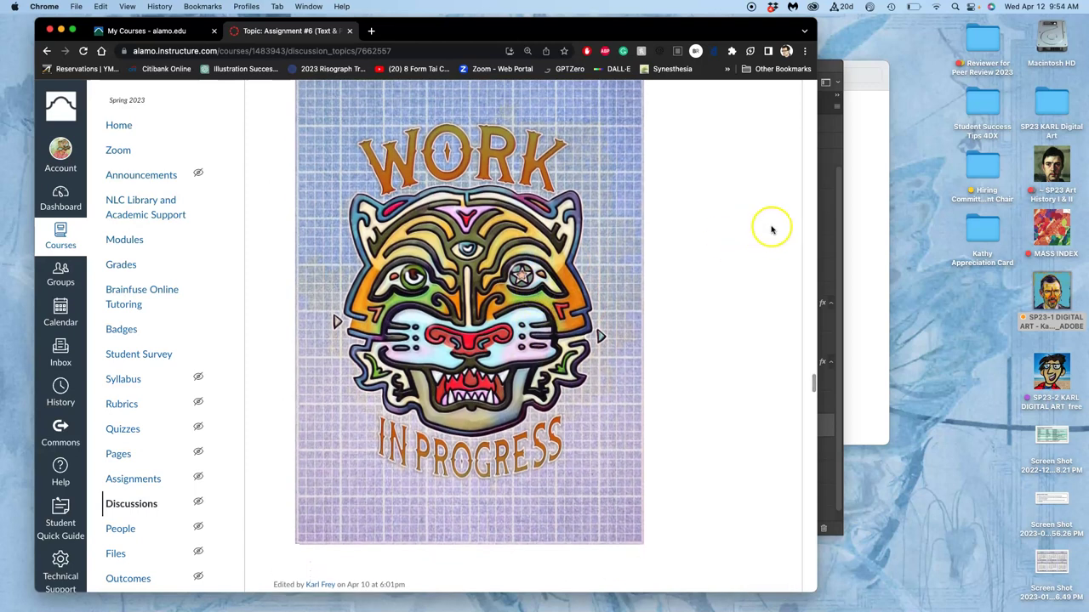
- Switch back to Photoshop and clear the crop frame, the guides and the History panel from view
left_click(826, 150)
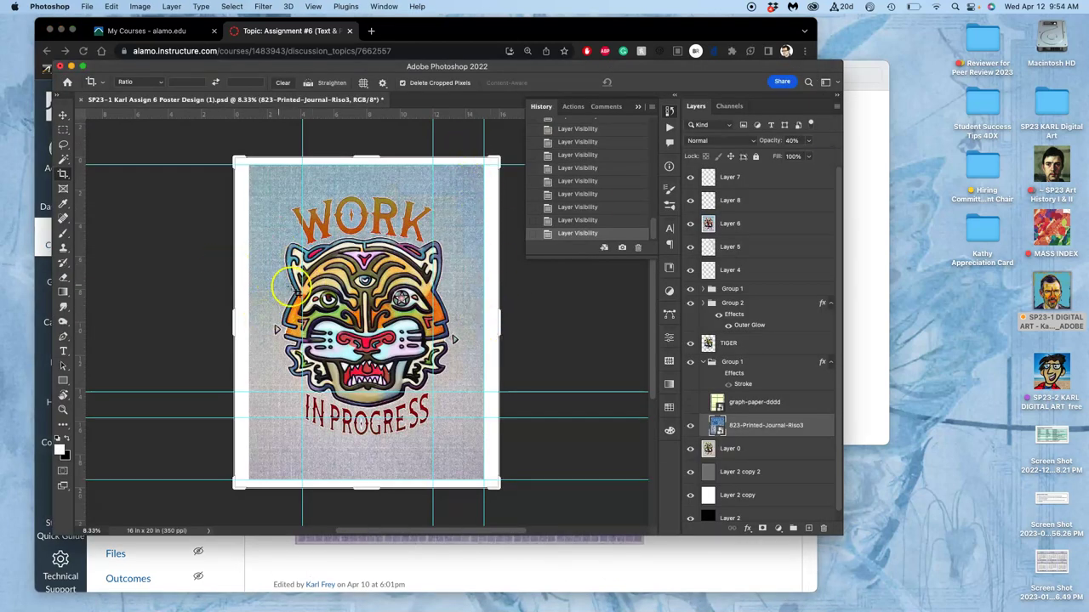
left_click(63, 145)
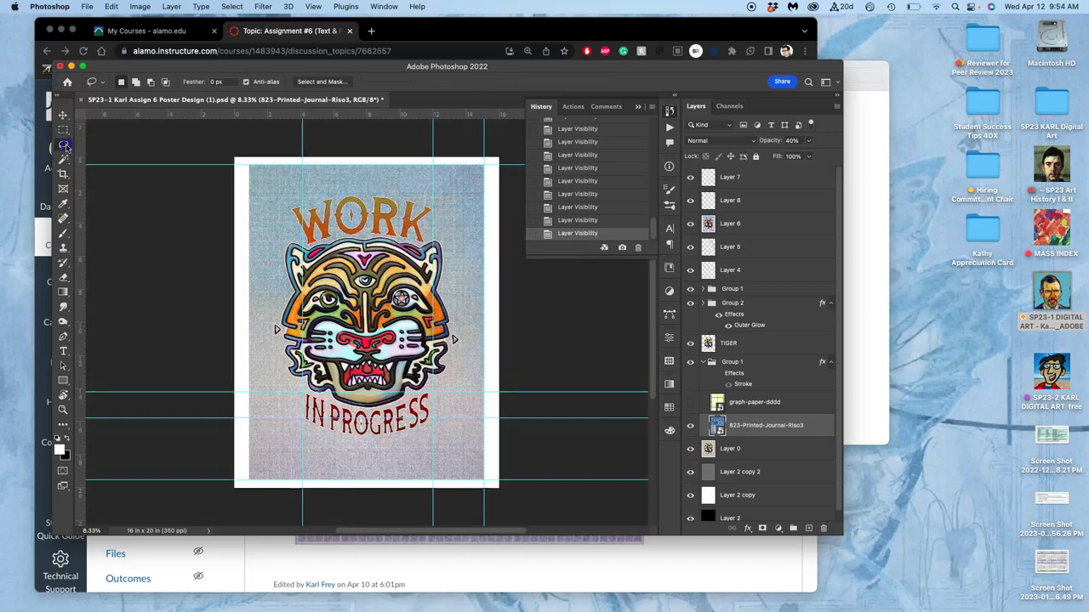
key("super+semicolon")
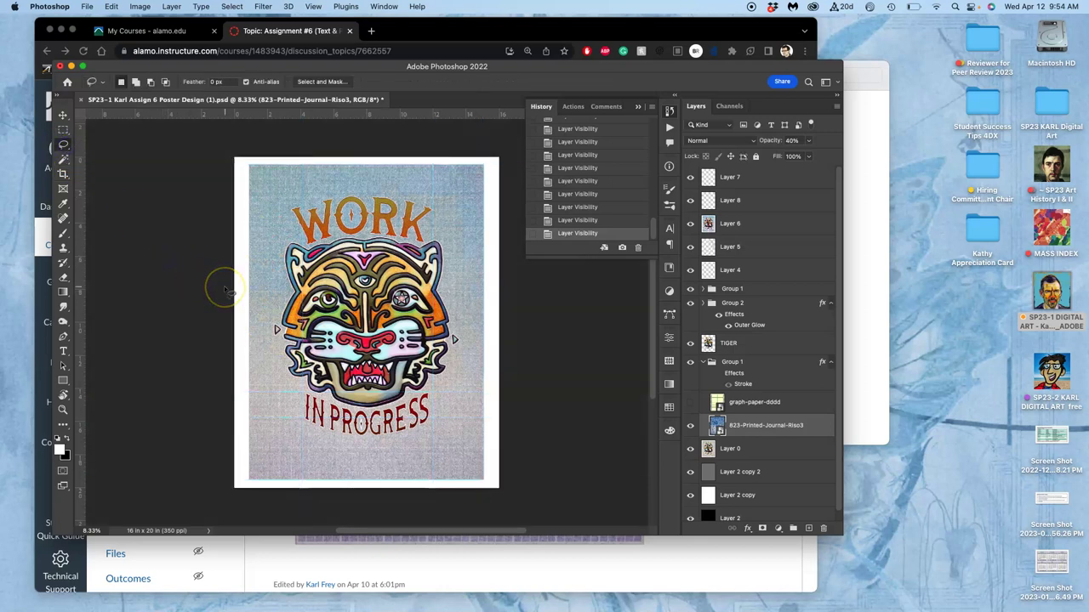
left_click(638, 107)
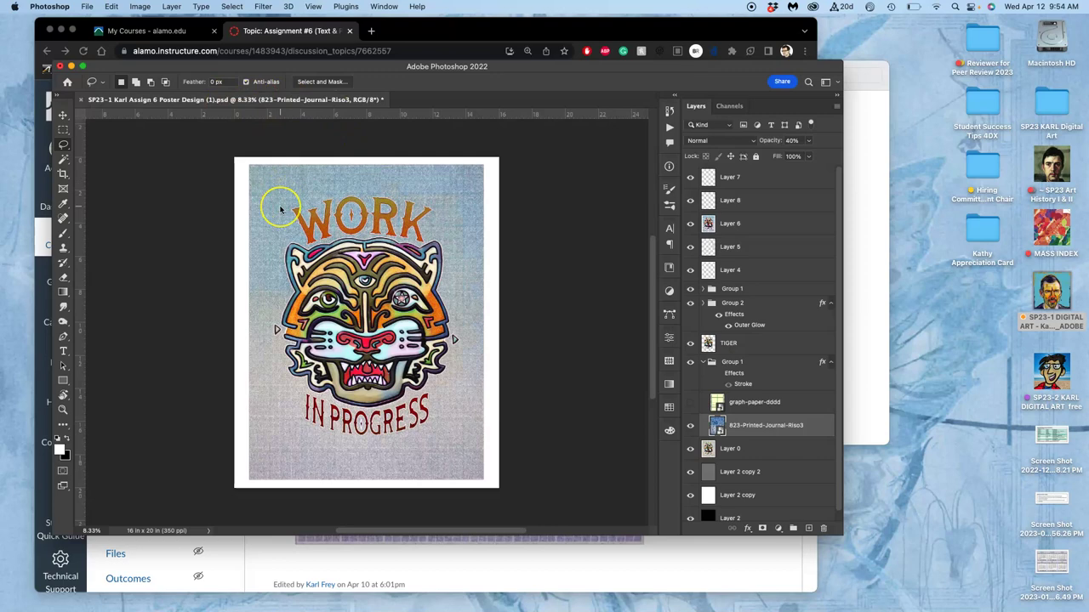
- Magnify the poster to 50% and examine the background around its upper-left corner
key("super+equal")
key("super+equal")
key("super+equal")
key("super+equal")
key("super+equal")
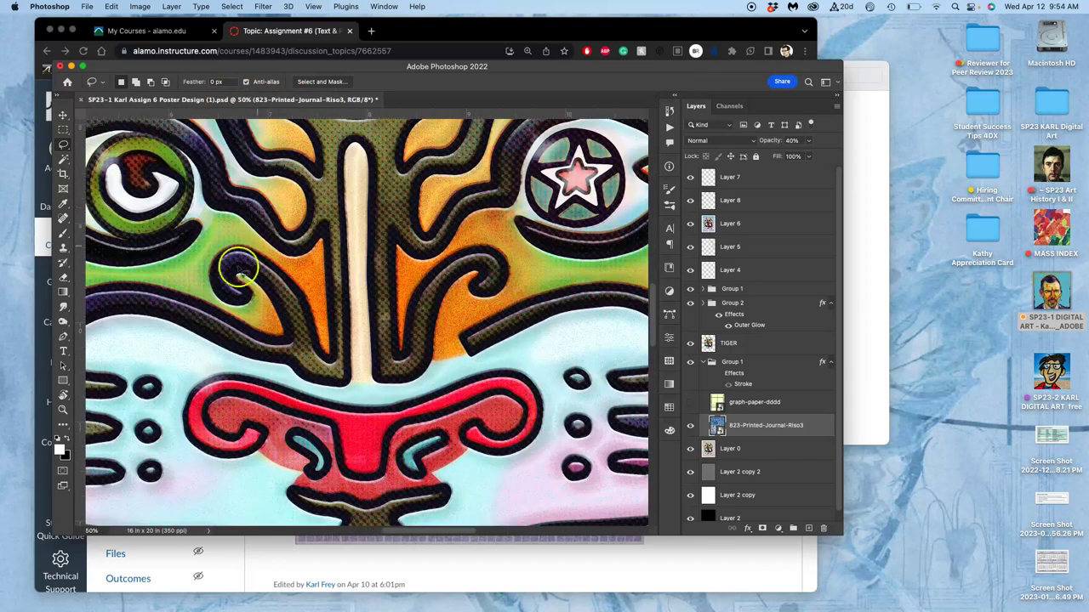
scroll(259, 250, "left", 10)
scroll(238, 272, "up", 5)
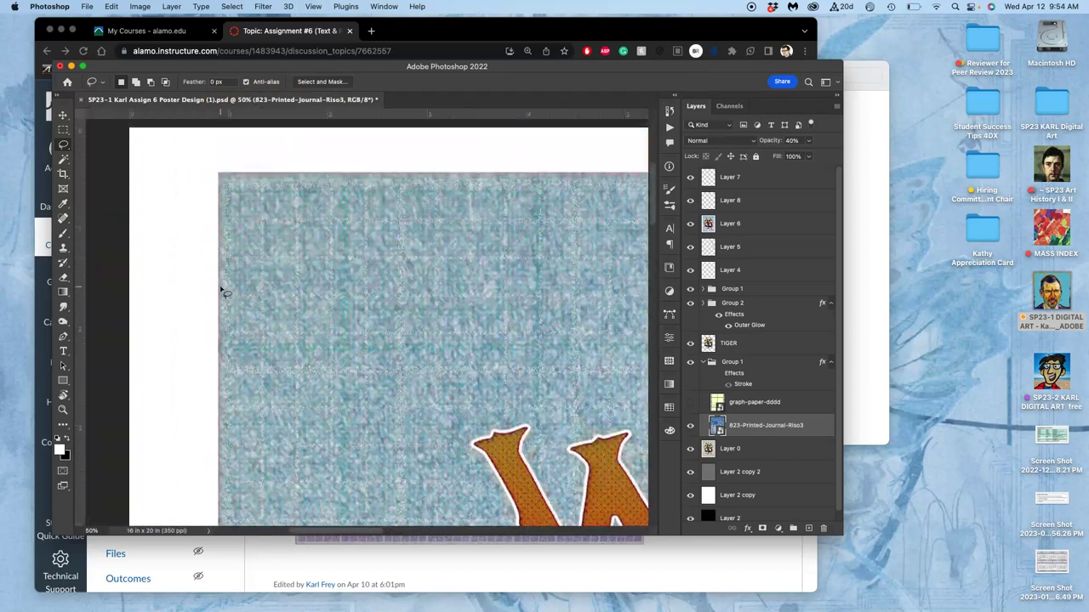
scroll(222, 292, "up", 2)
- View the poster at 100% and examine the background texture along its upper edge
left_click(313, 7)
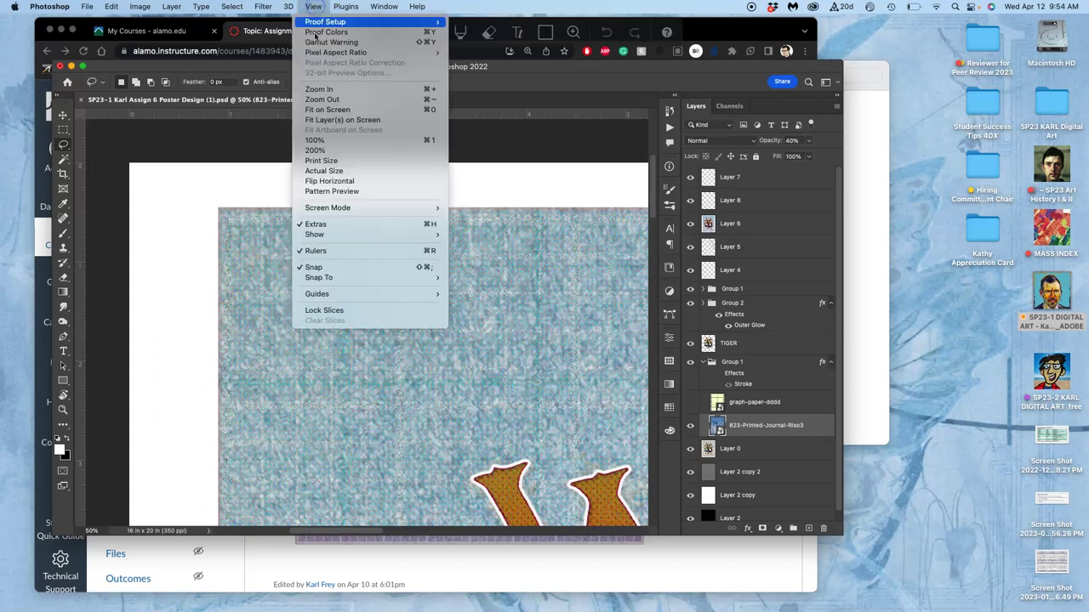
mouse_move(322, 238)
left_click(313, 140)
scroll(272, 281, "left", 5)
scroll(272, 281, "up", 5)
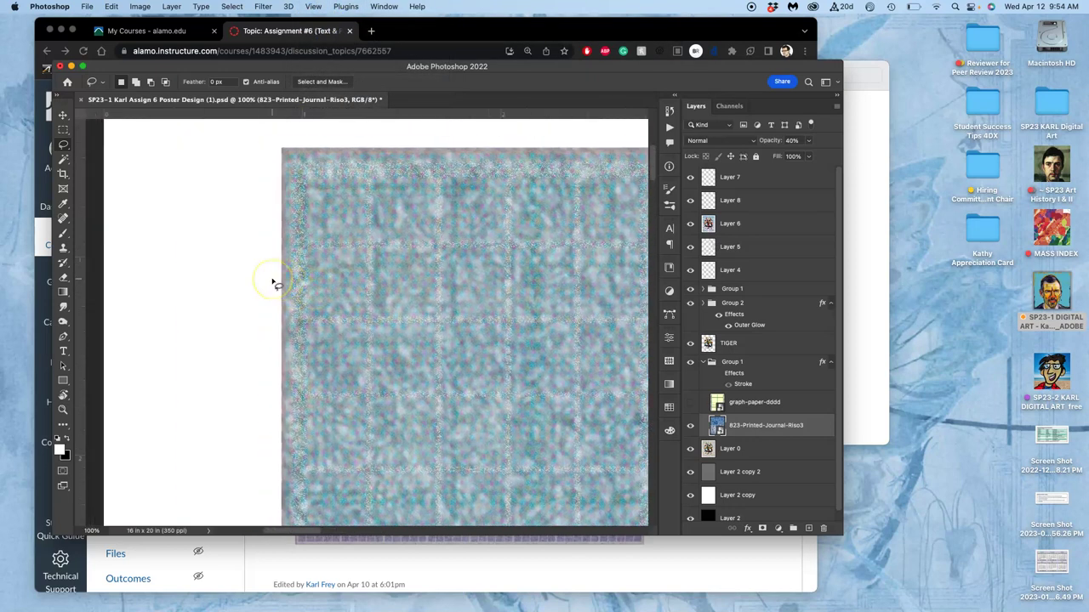
scroll(272, 281, "right", 10)
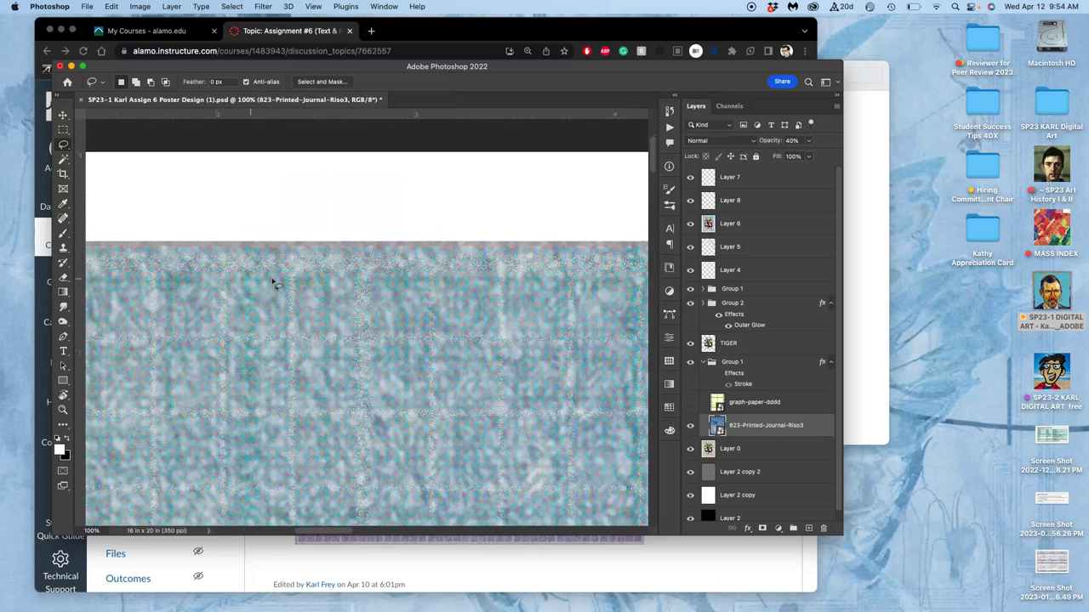
- Toggle the visibility of the texture layers among Layers 4 to 8 to compare the background at the poster's upper-right corner
scroll(275, 283, "right", 10)
scroll(275, 284, "up", 1)
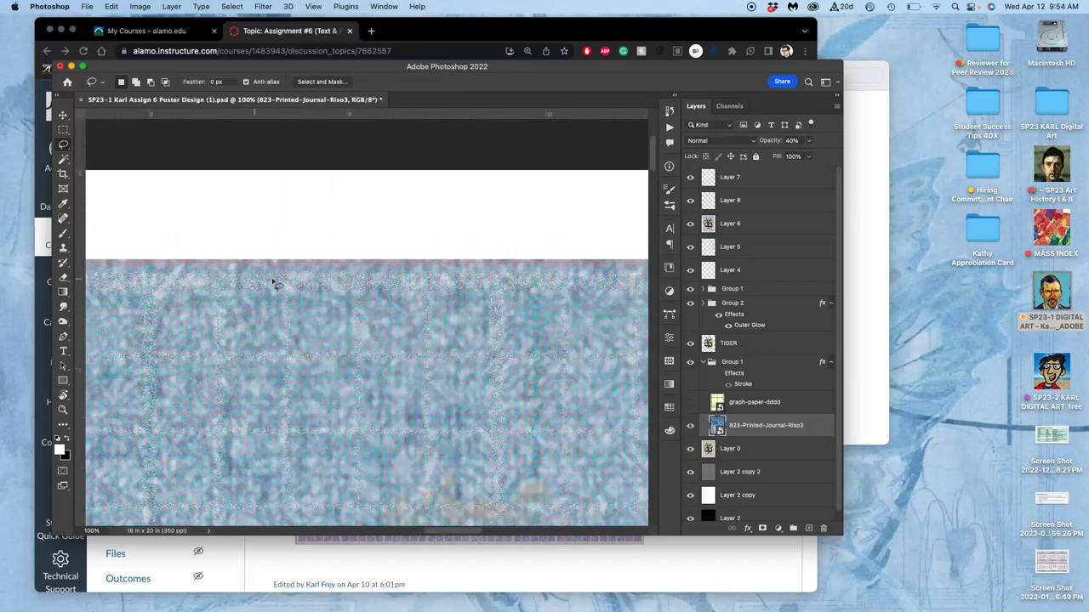
scroll(274, 283, "right", 15)
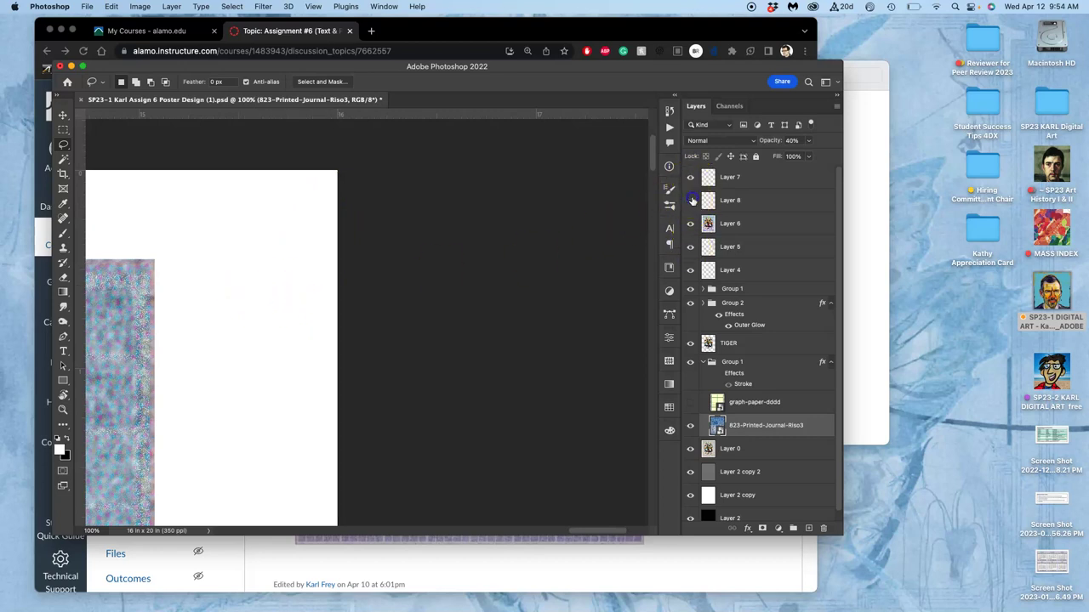
left_click(691, 248)
left_click(690, 225)
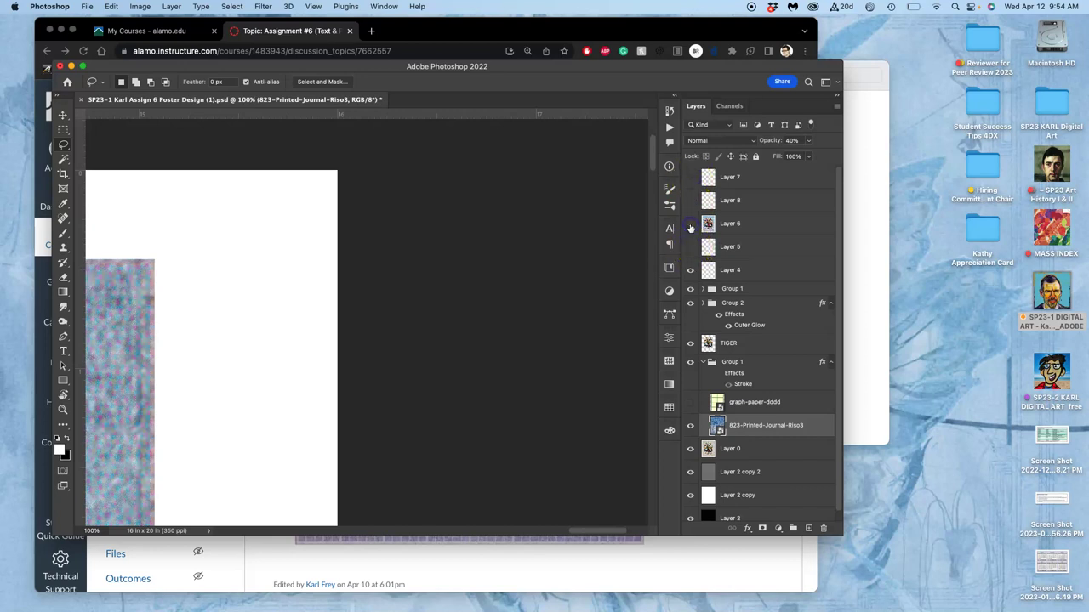
left_click(691, 270)
left_click(690, 270)
left_click(691, 270)
left_click(690, 270)
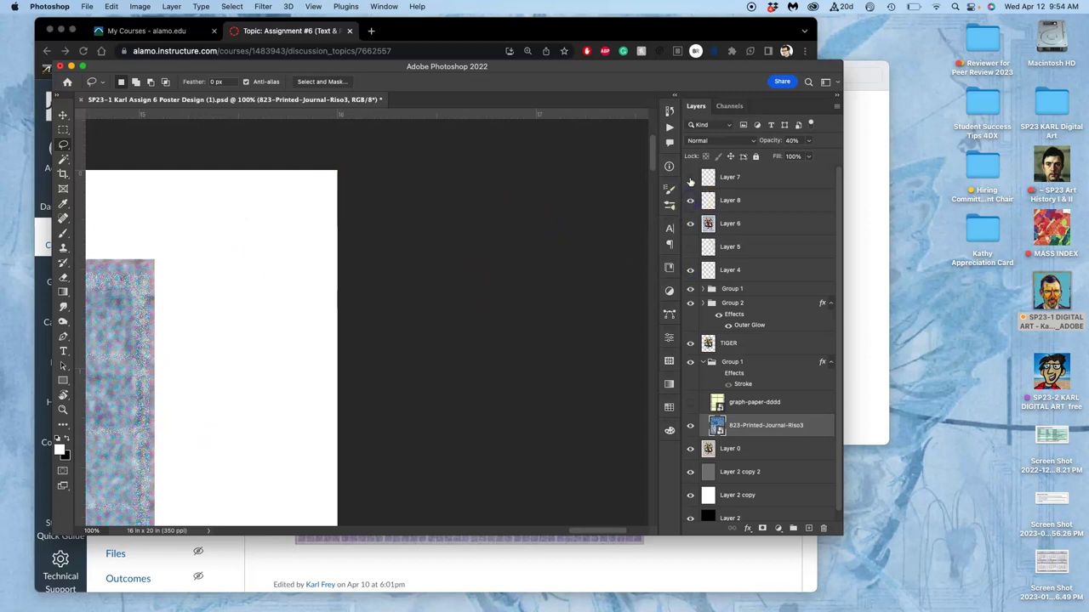
left_click(691, 247)
- Examine the background texture at 100% along the poster's right, lower and left edges
left_click(263, 286)
scroll(263, 286, "left", 10)
scroll(264, 289, "down", 2)
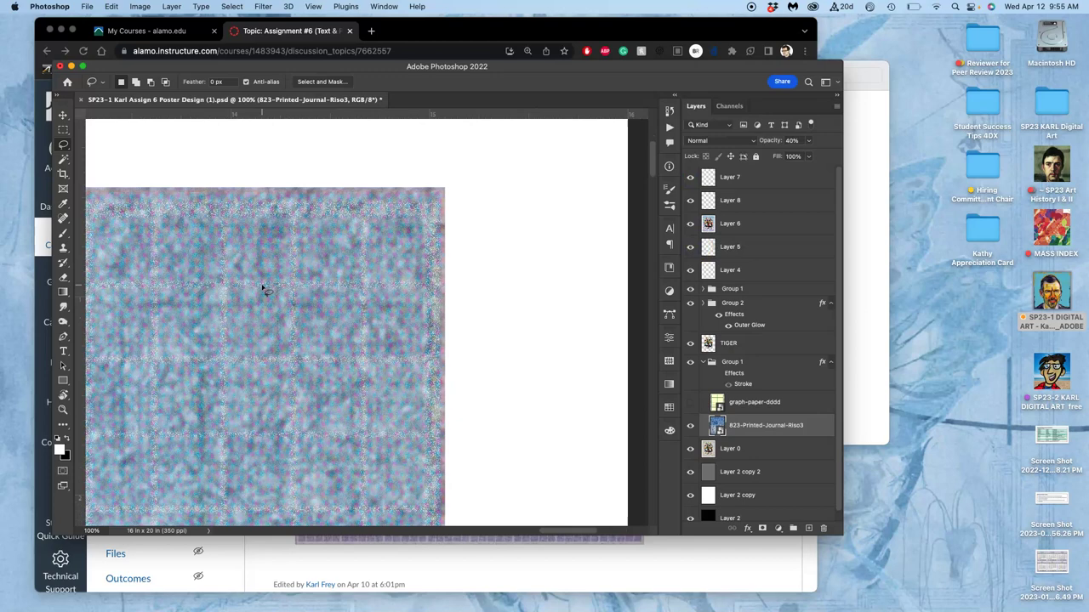
scroll(263, 289, "down", 5)
scroll(263, 289, "right", 2)
scroll(263, 289, "up", 5)
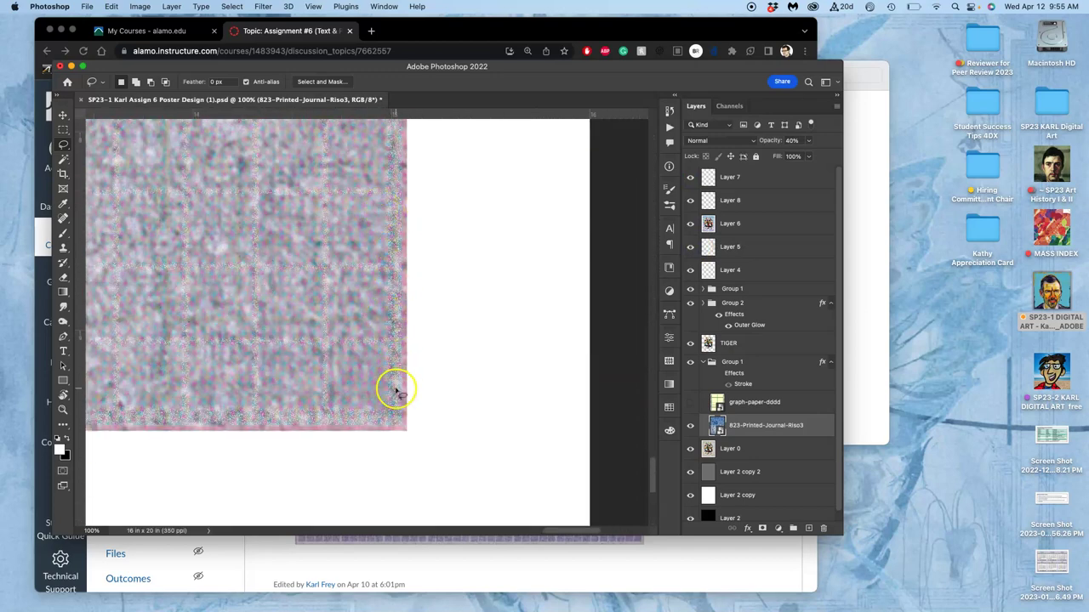
scroll(301, 440, "left", 20)
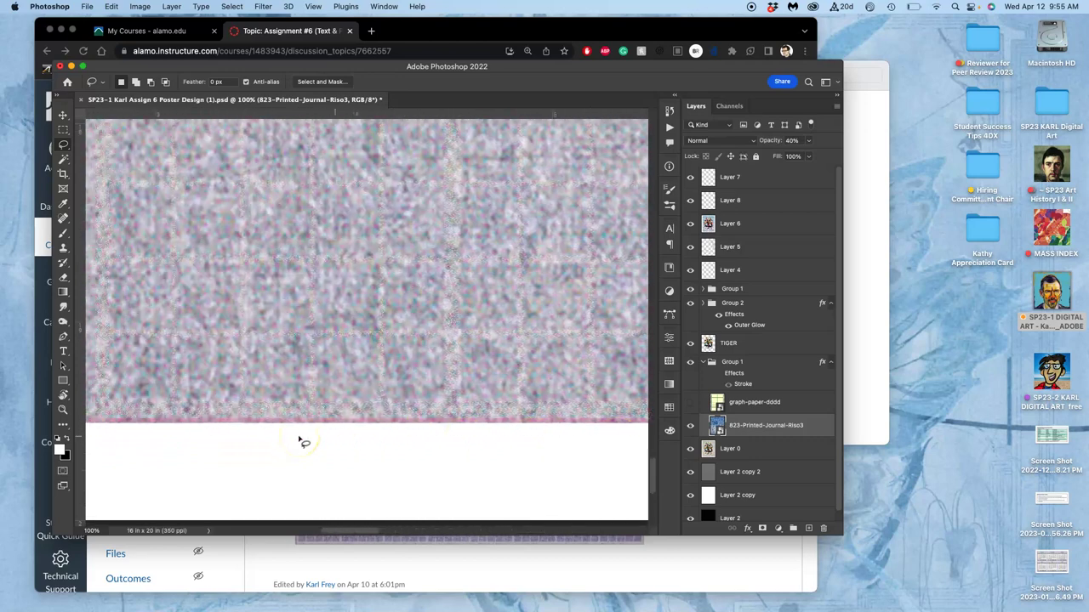
scroll(301, 439, "up", 5)
scroll(300, 440, "right", 8)
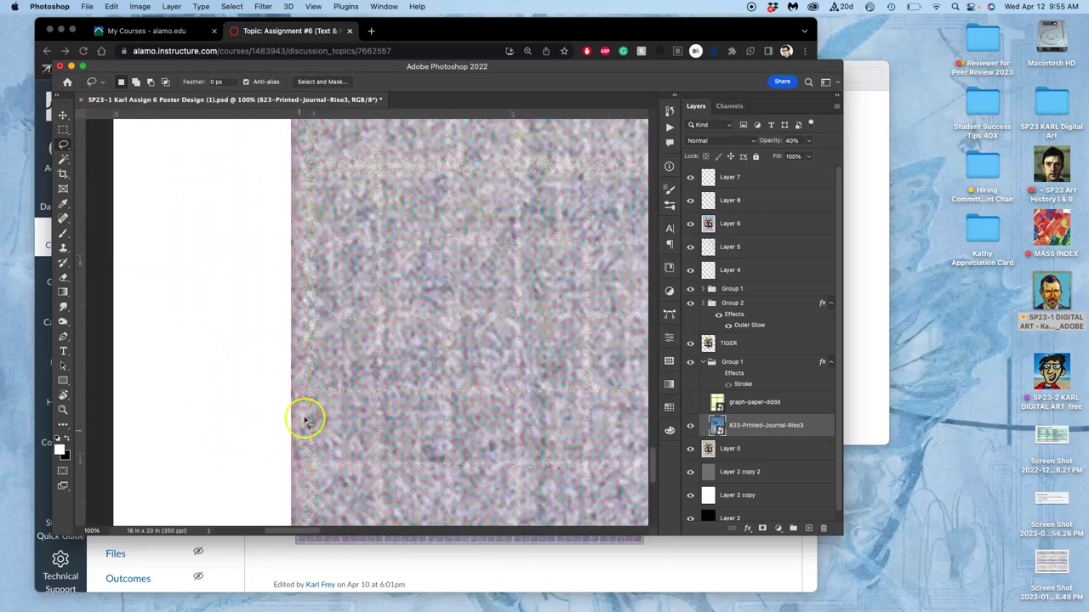
scroll(417, 304, "right", 5)
scroll(436, 300, "right", 10)
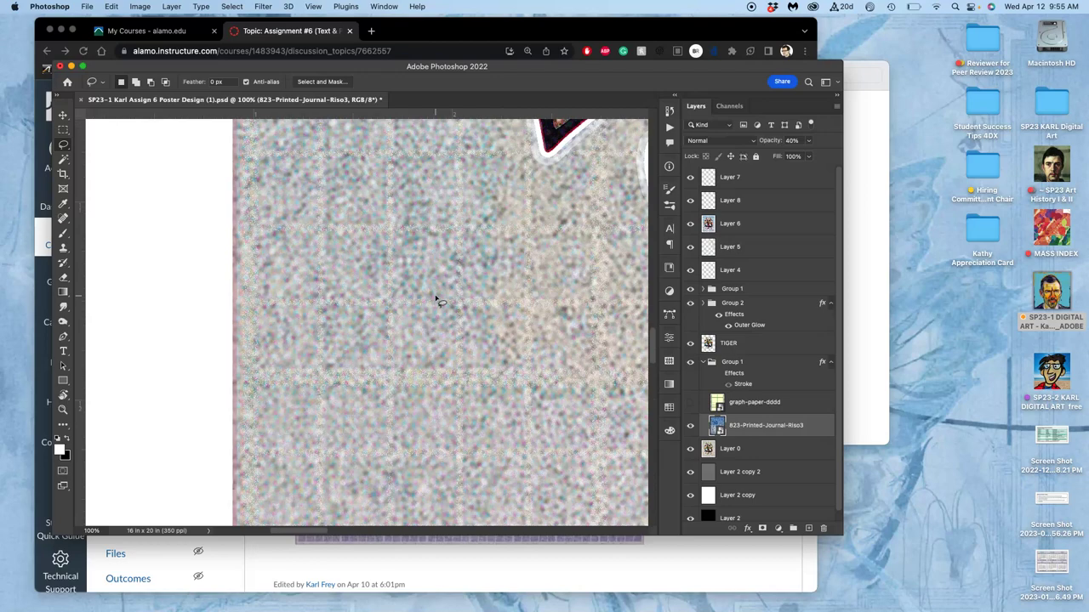
- Examine the texture over the tiger's eye and nose at close range, and bring the whole poster back into view
scroll(436, 301, "right", 15)
scroll(436, 300, "down", 8)
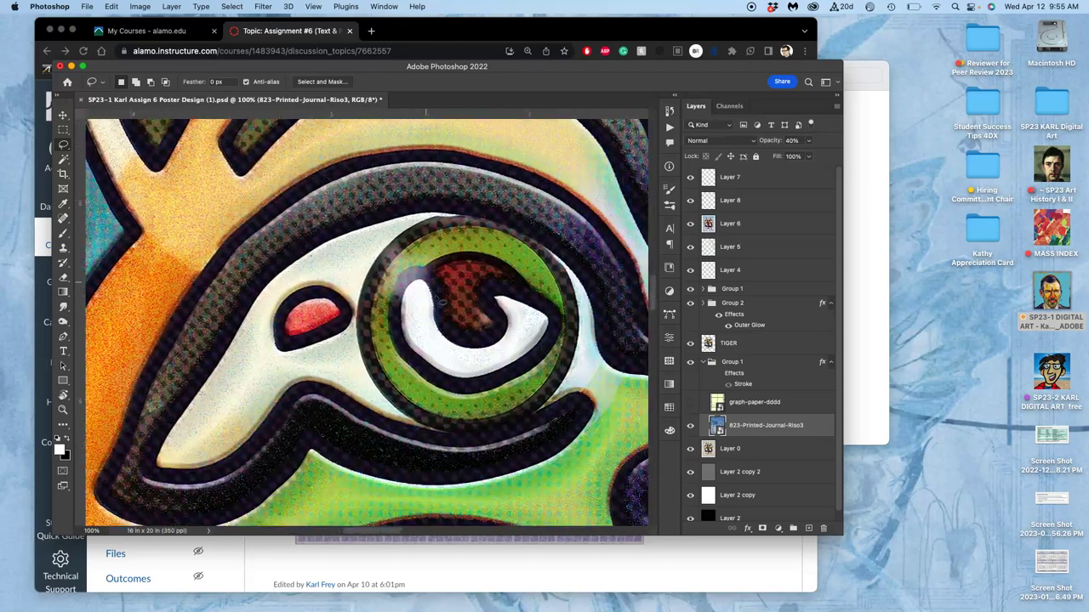
scroll(436, 300, "right", 5)
scroll(436, 300, "down", 10)
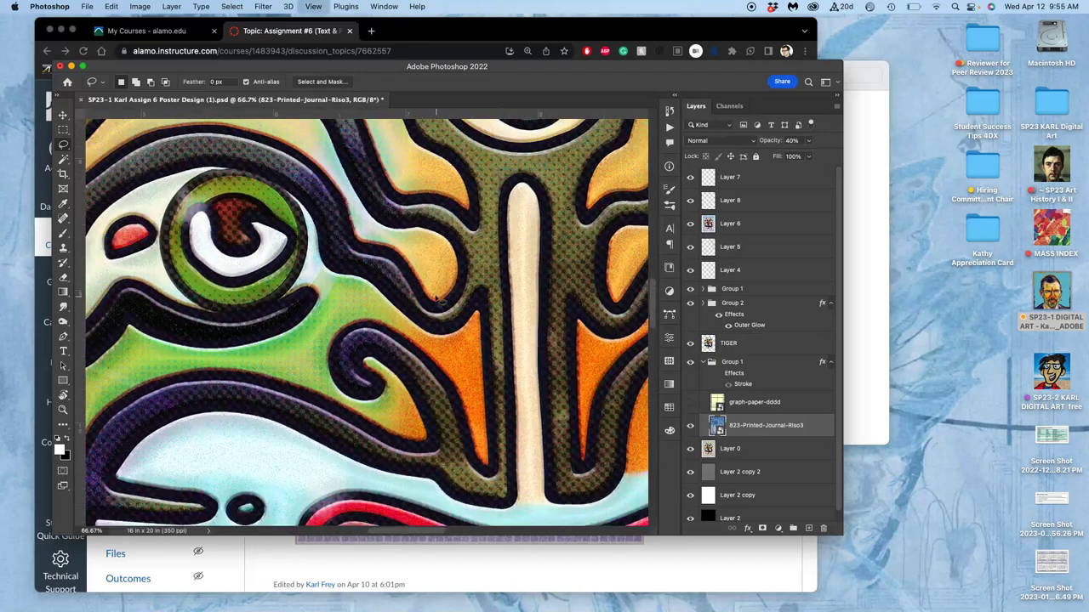
key("super+minus")
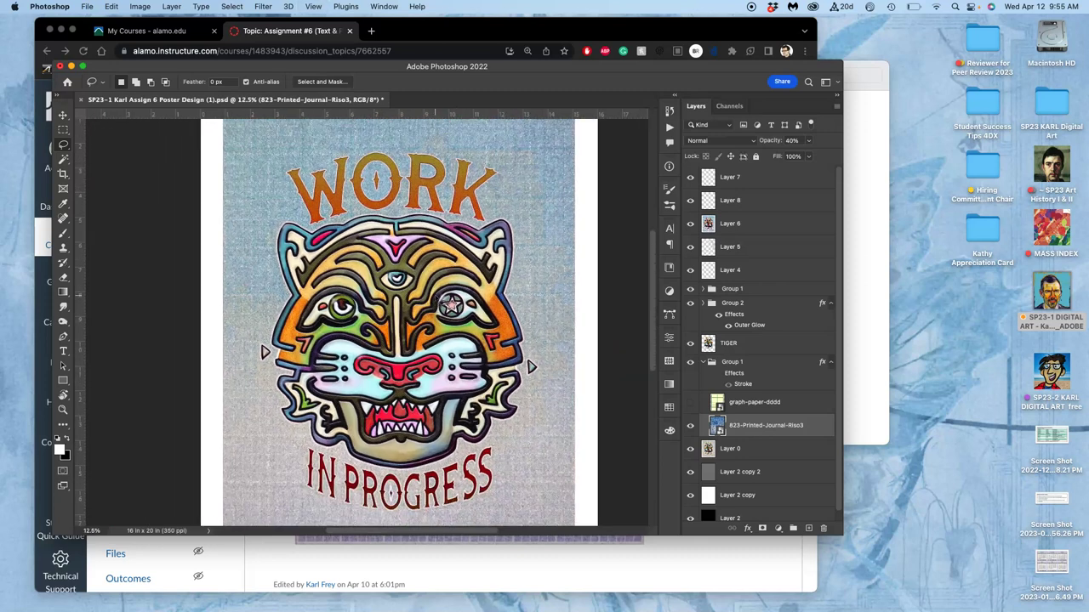
key("super+minus")
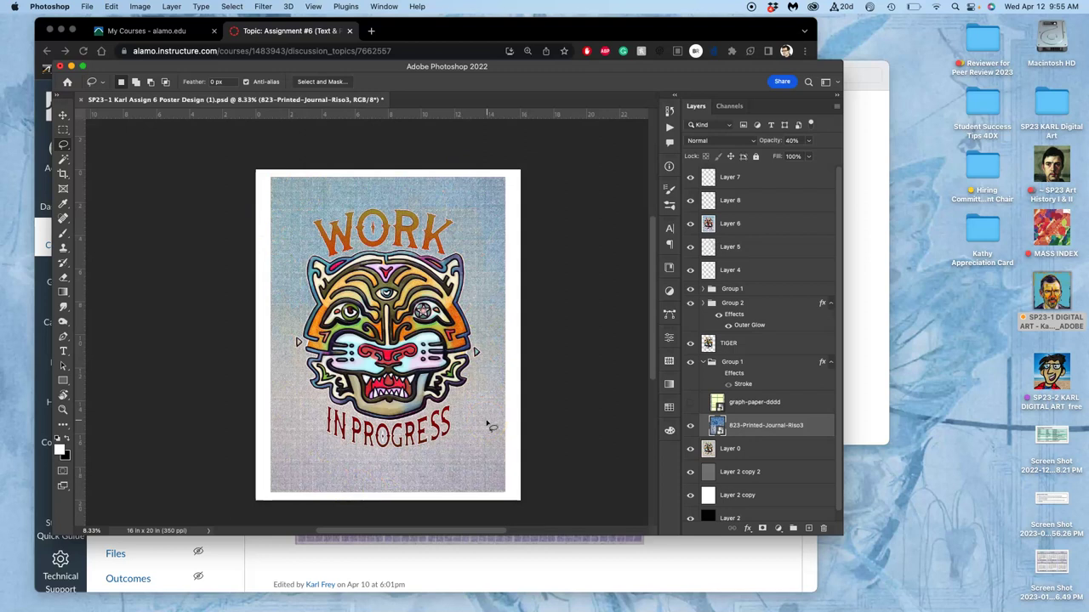
left_click(63, 173)
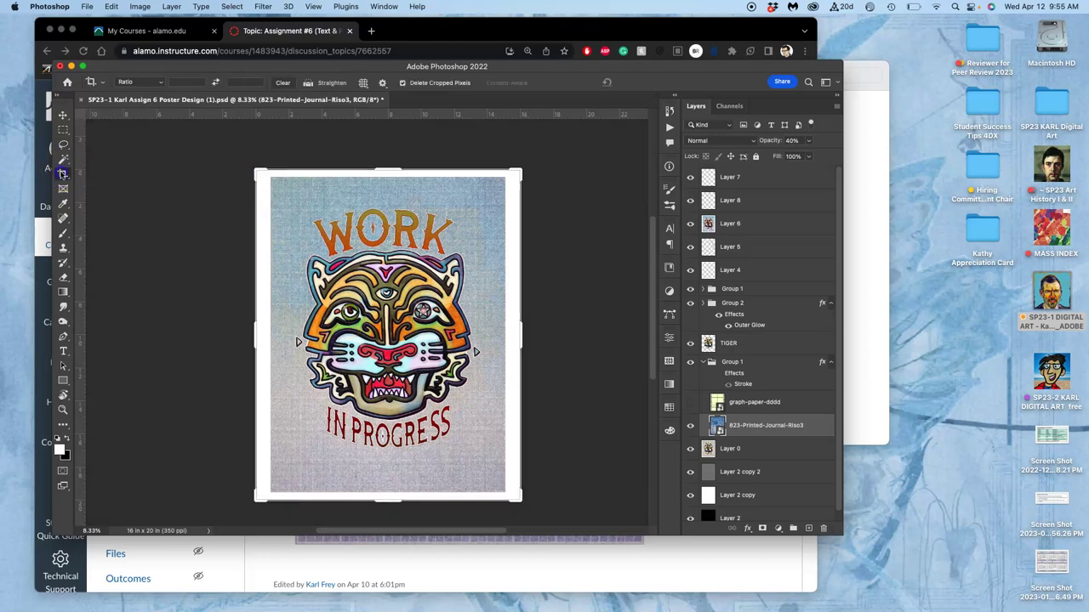
left_click(139, 174)
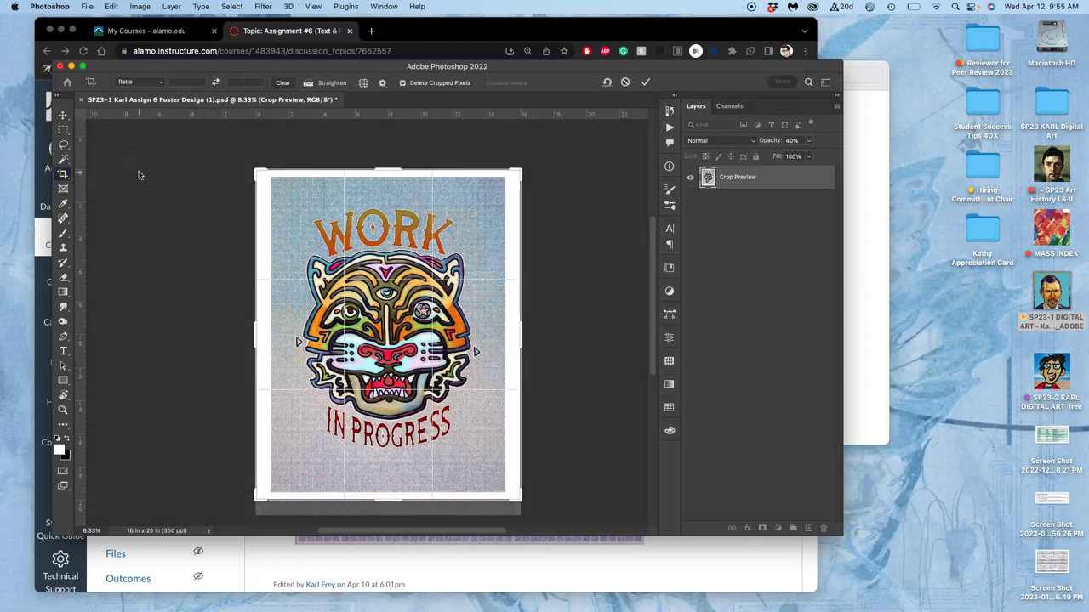
key("Escape")
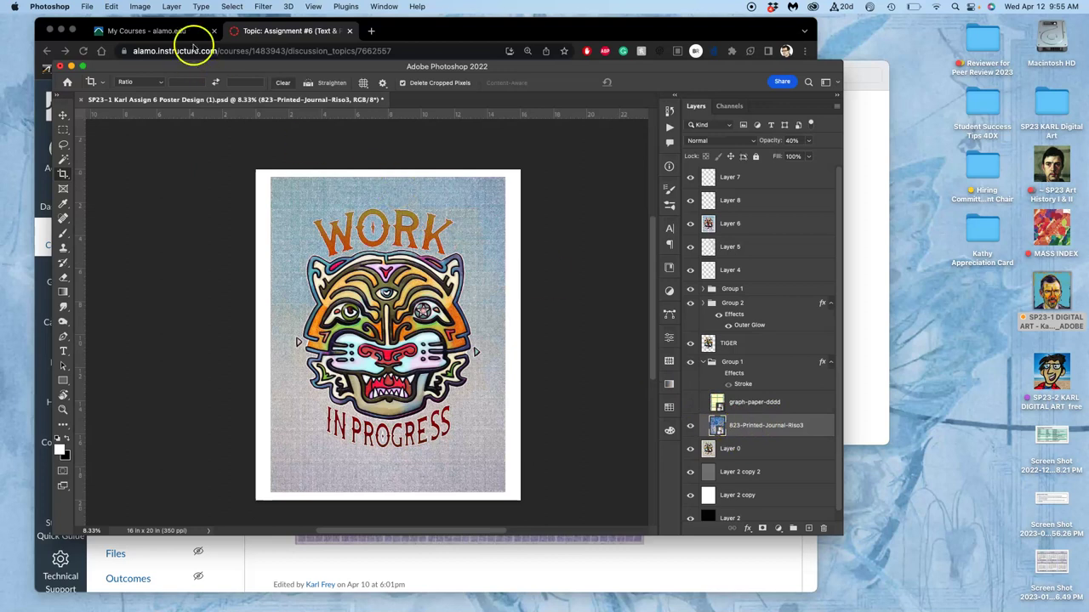
- Enlarge the canvas to 17 inches wide by 21 inches high
left_click(140, 7)
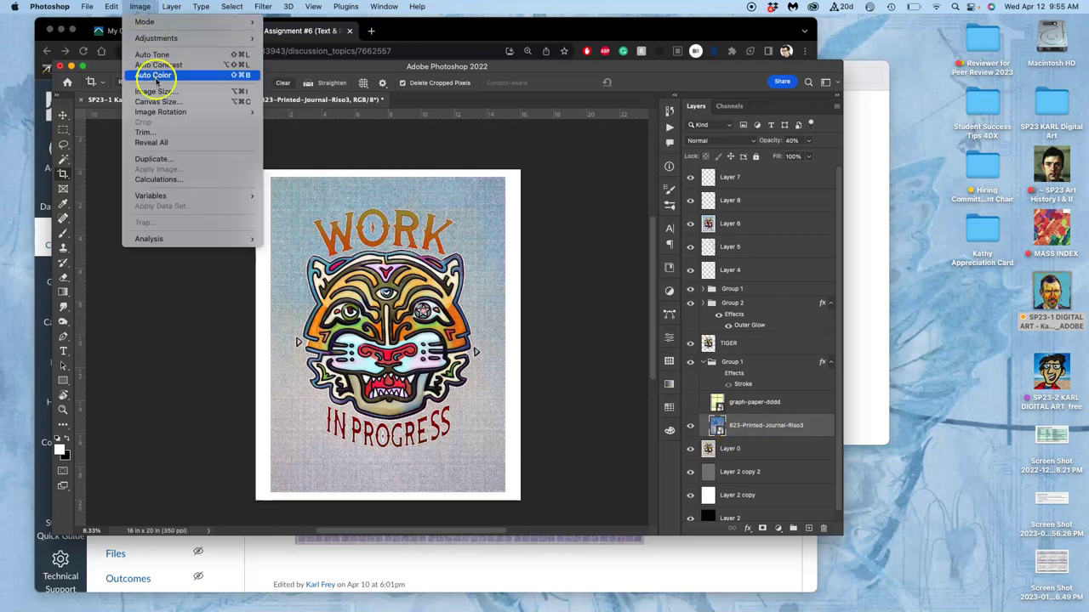
left_click(156, 102)
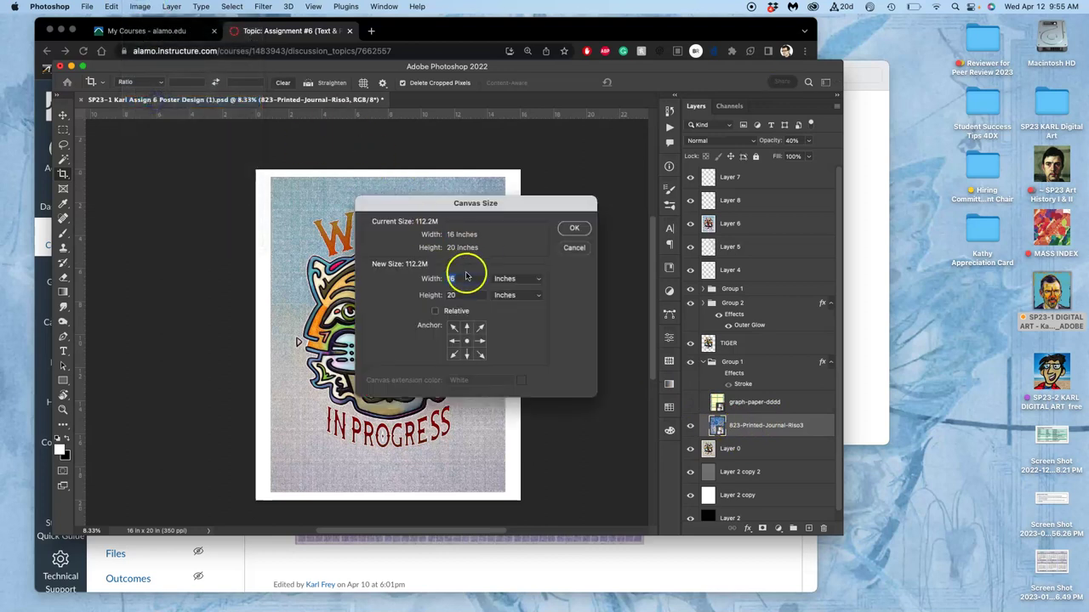
type("1")
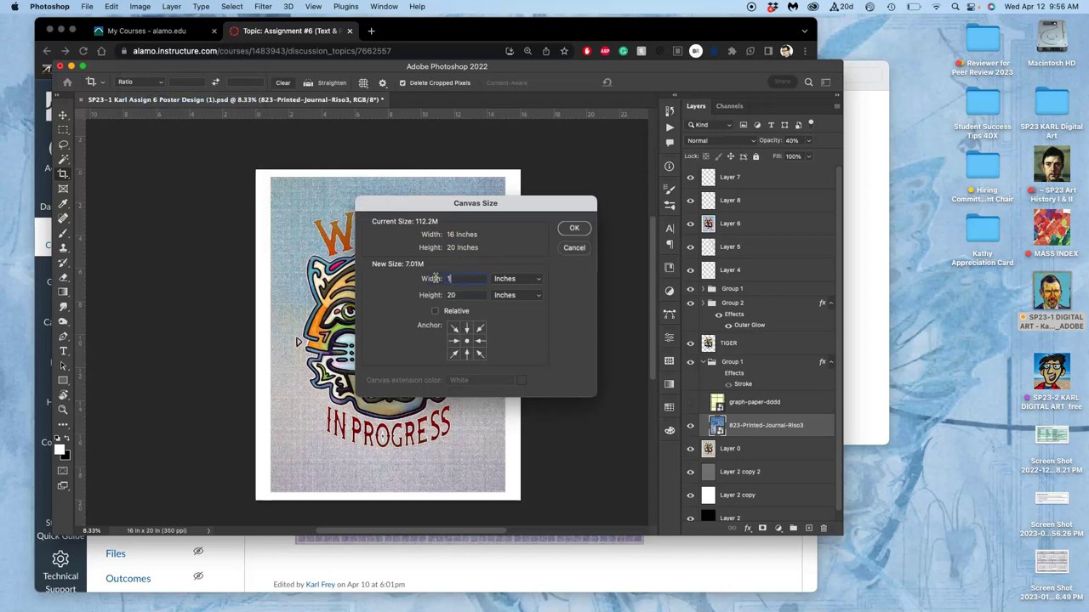
type("7")
key("Tab")
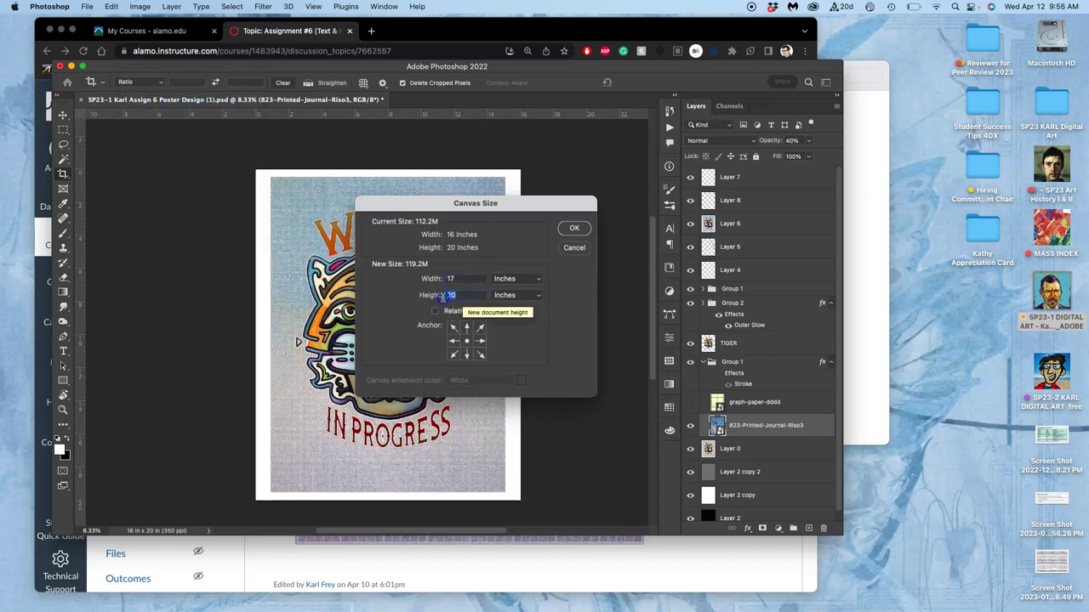
type("21")
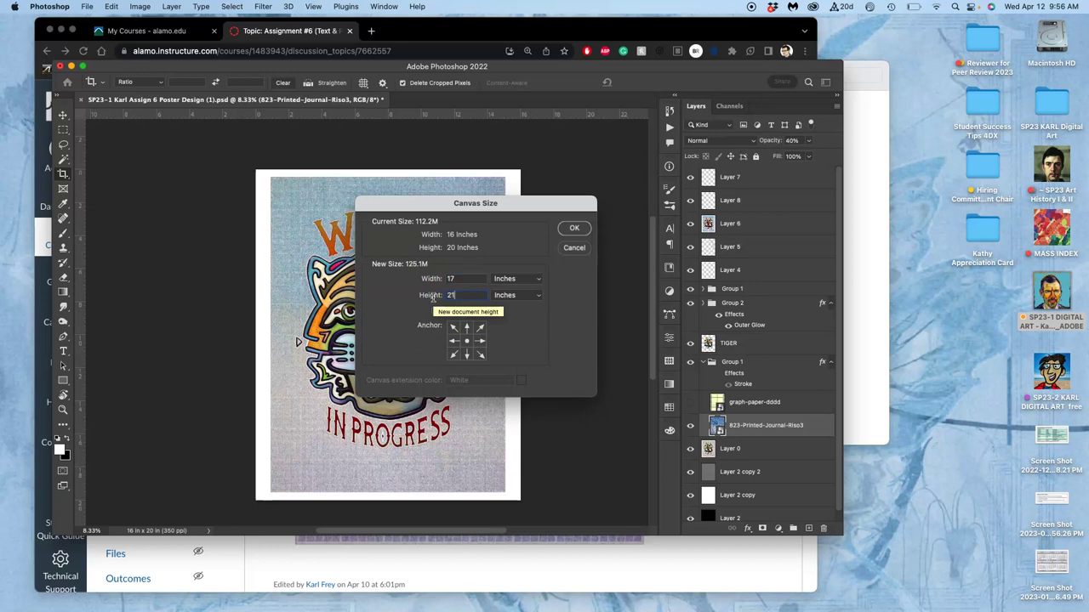
left_click(575, 230)
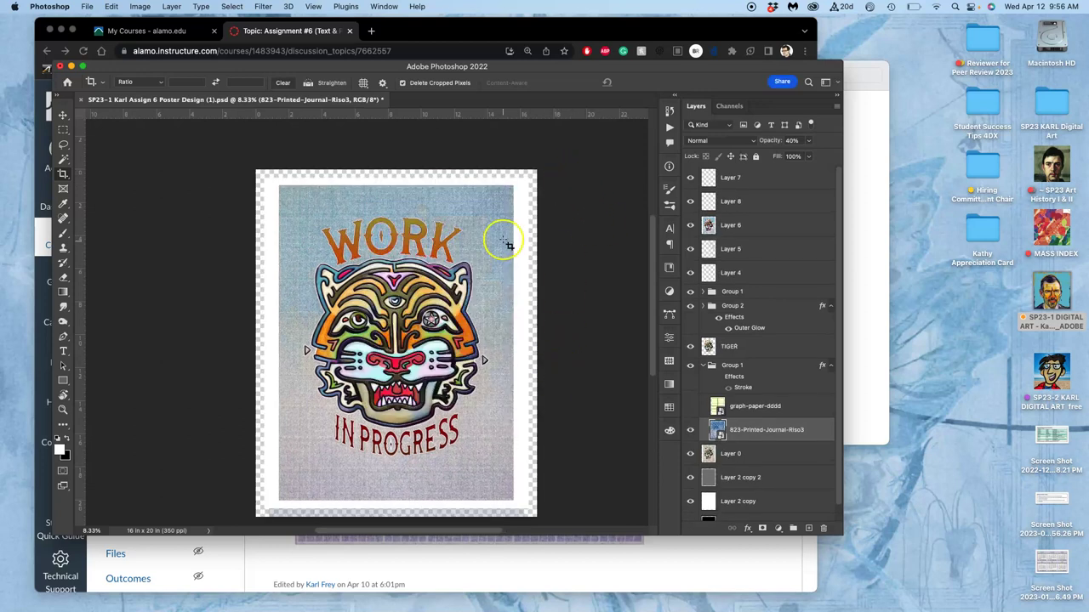
- Undo the canvas size change and shift the Photoshop window slightly
scroll(542, 332, "down", 2)
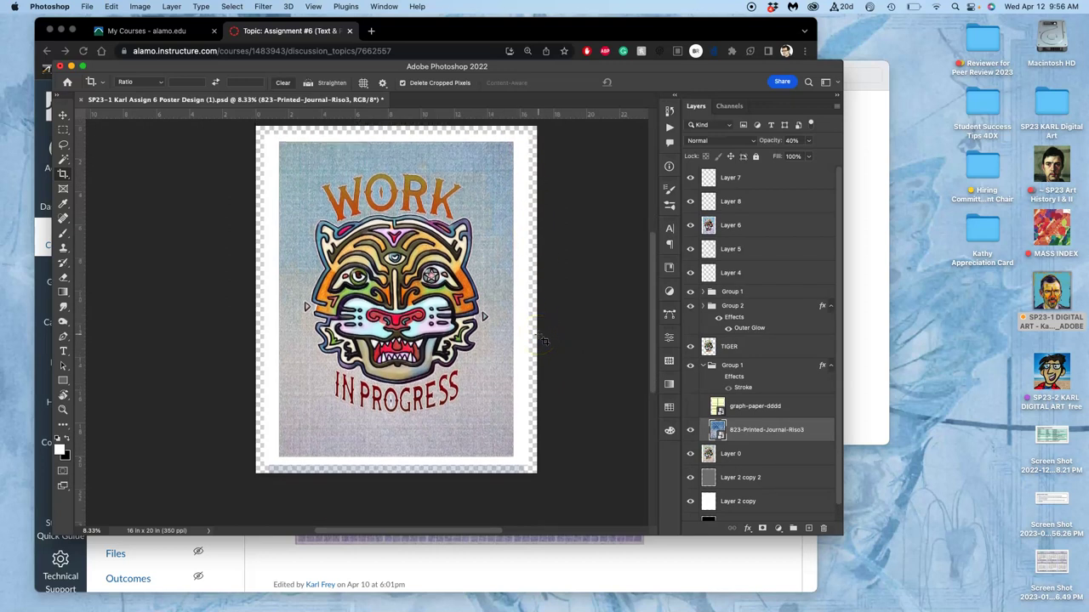
key("cmd+z")
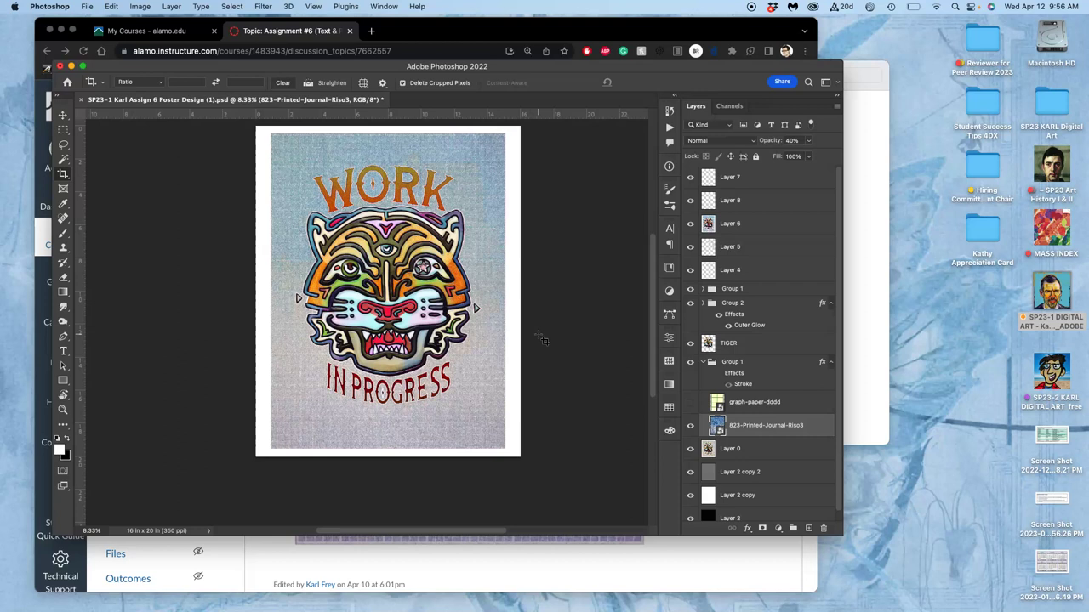
scroll(542, 340, "up", 1)
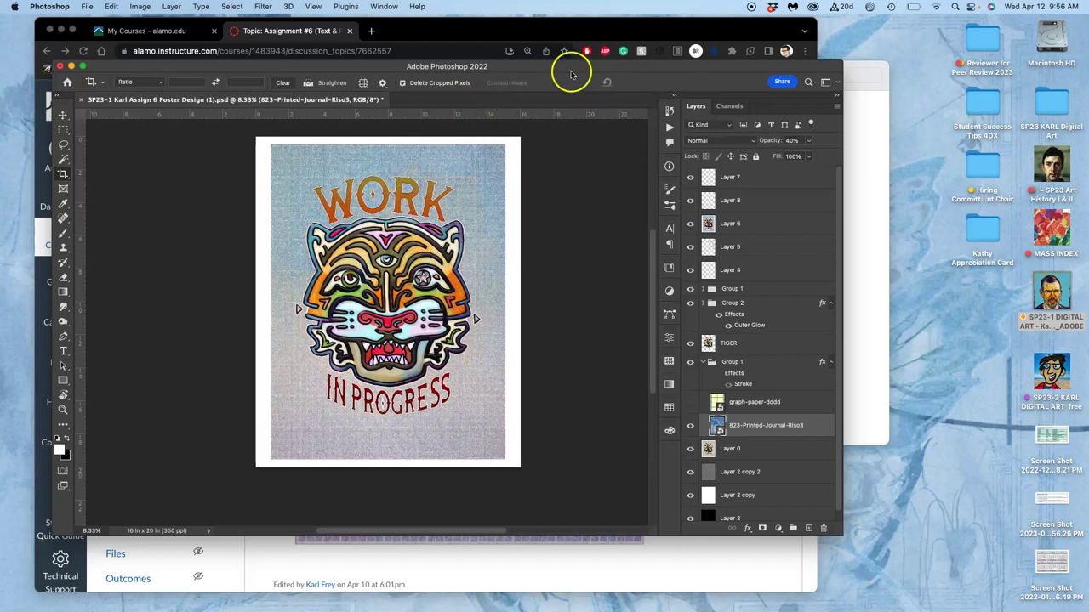
left_click_drag(563, 68, 574, 87)
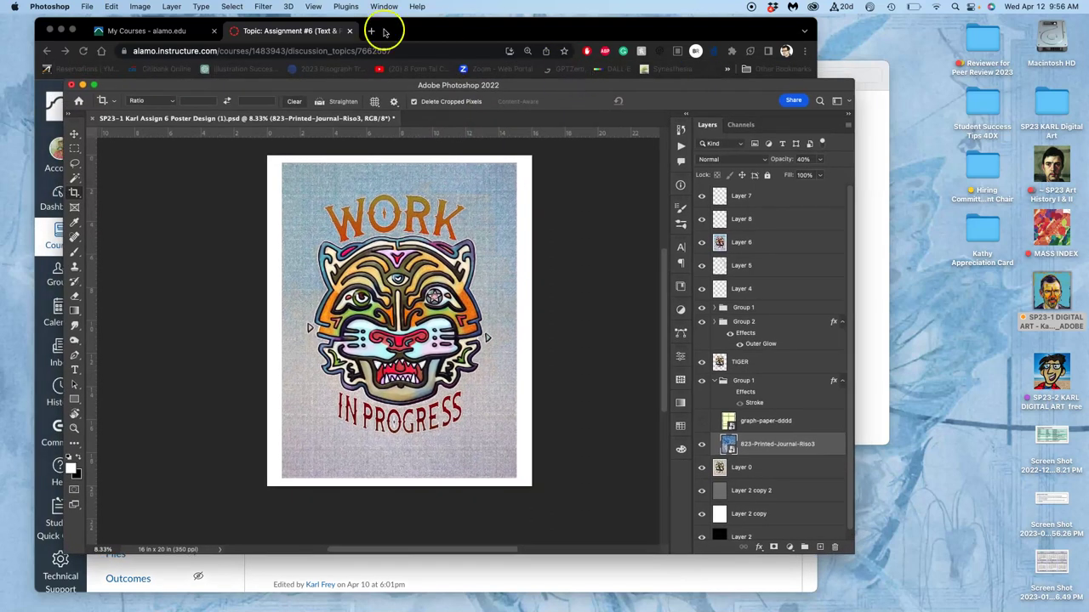
- Set up a Save As to the Desktop with the prefix PR- added to the file name and TIFF as the format
left_click(88, 7)
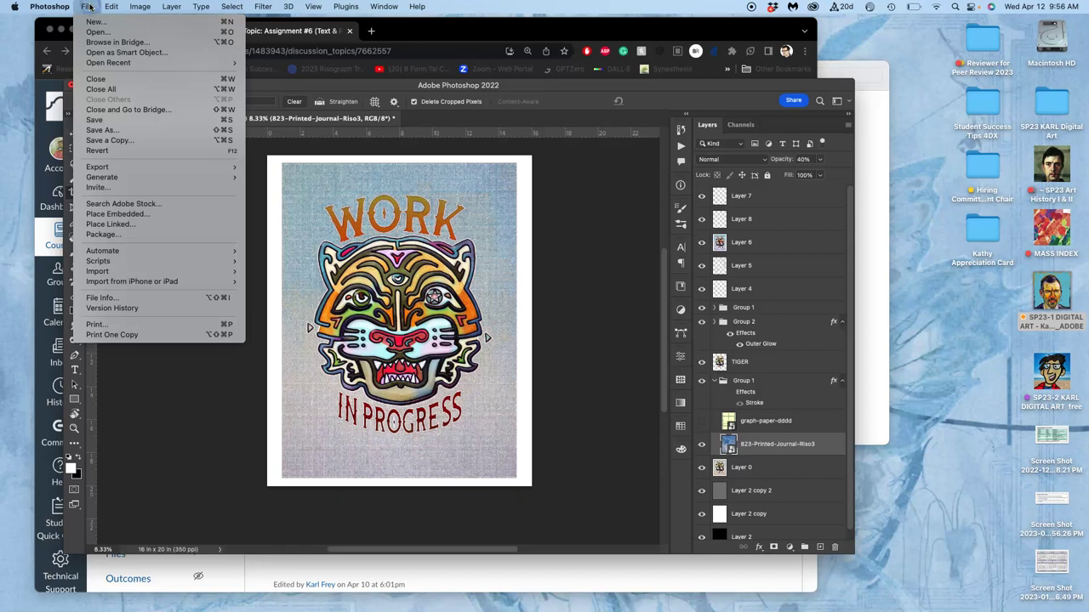
left_click(315, 113)
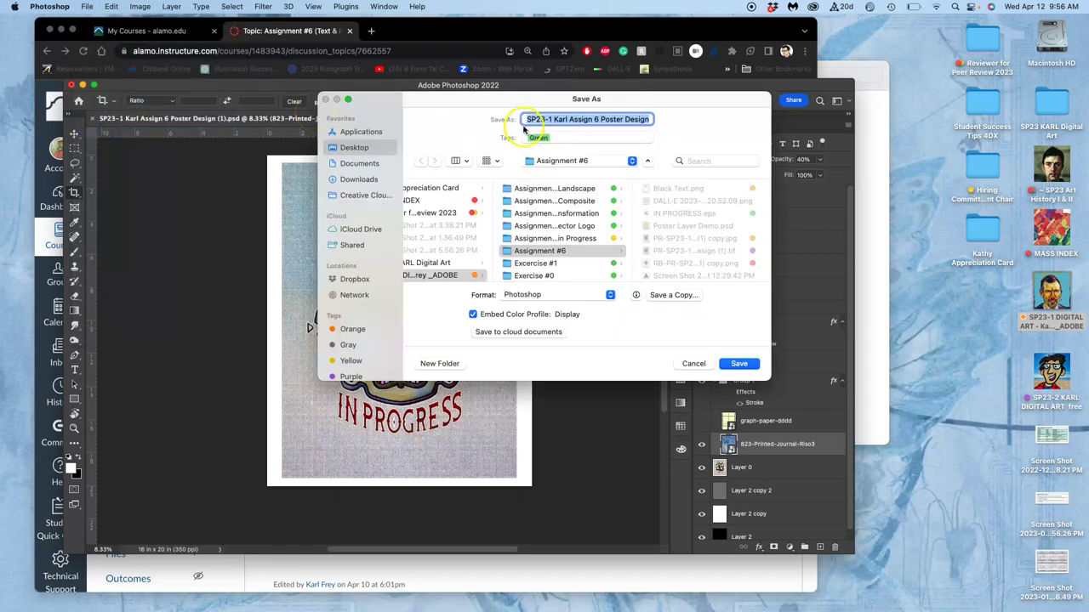
left_click(541, 137)
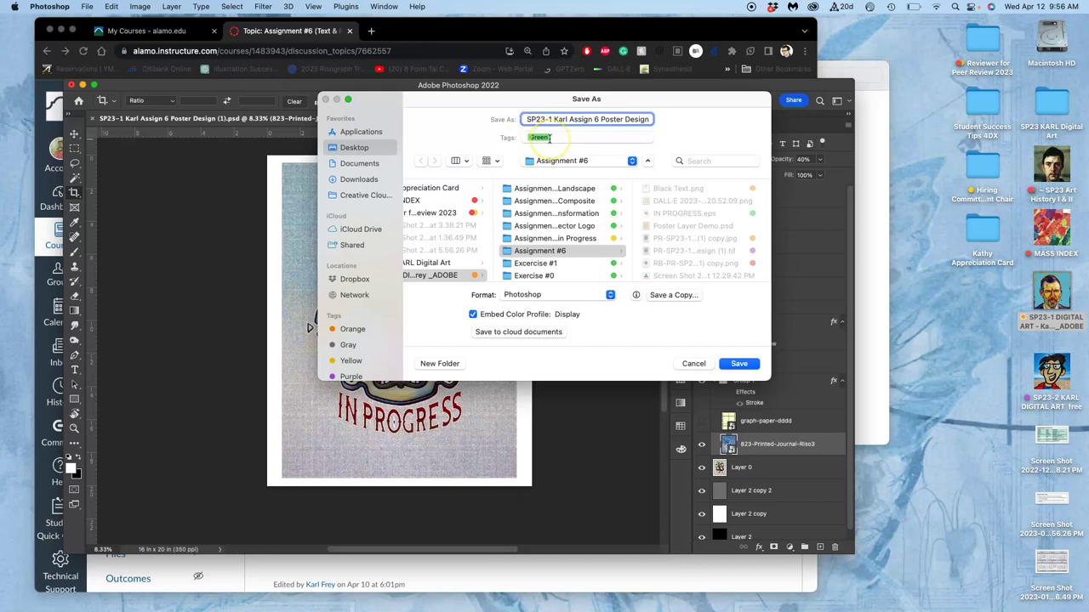
type("PR-")
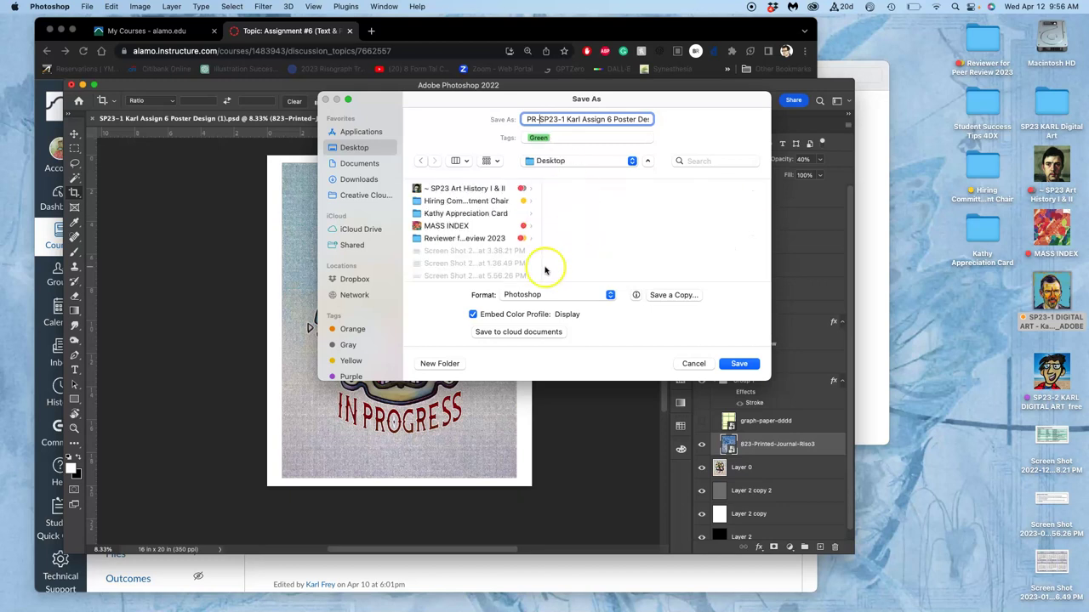
left_click(610, 295)
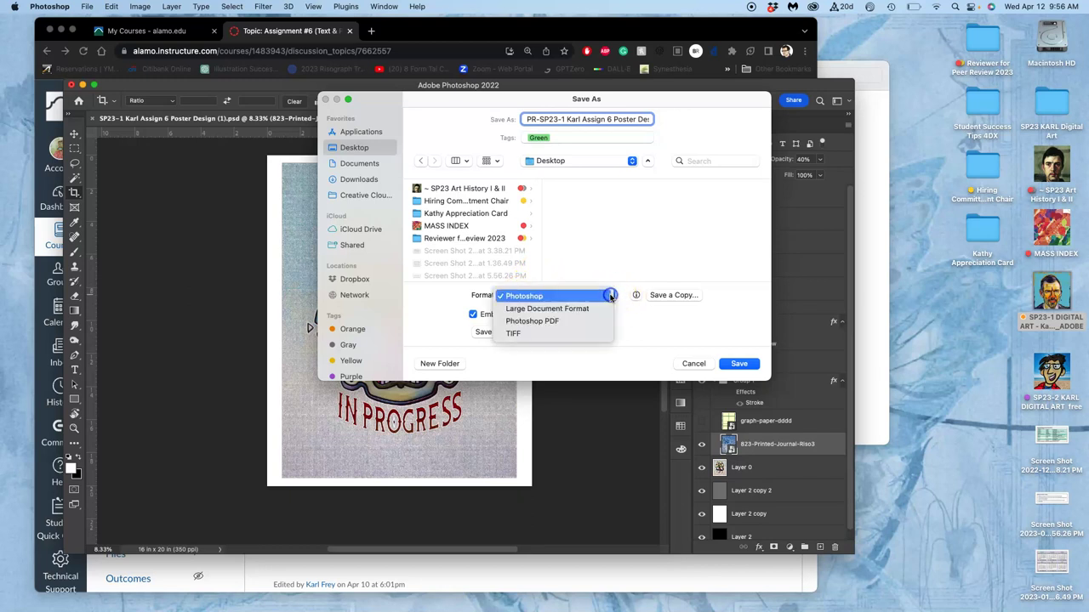
left_click(549, 338)
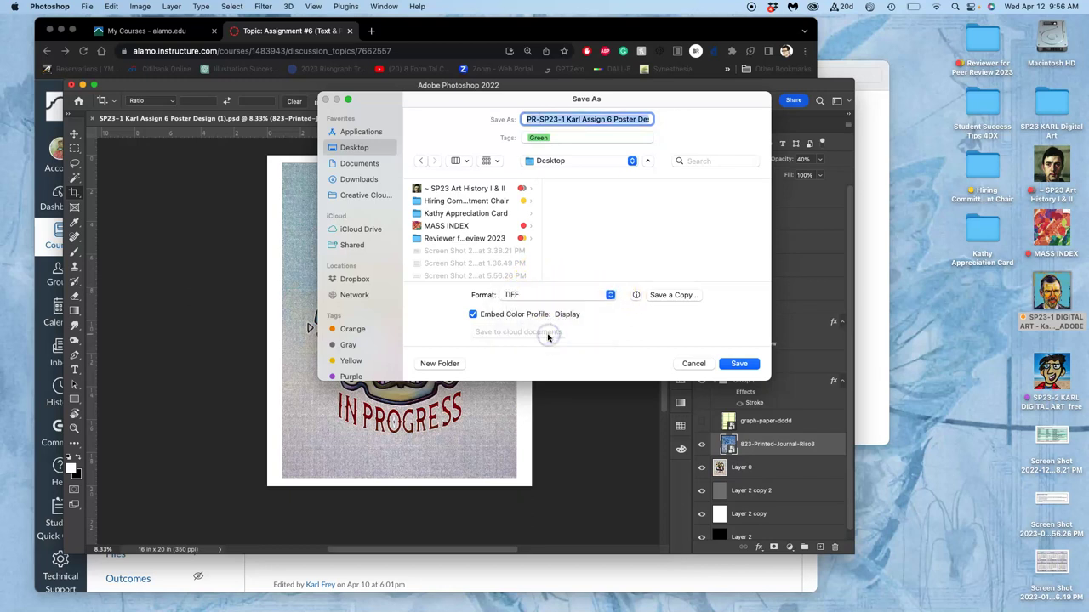
- Save the layered TIFF with LZW image compression, interleaved pixel order, Macintosh byte order and RLE layer compression
left_click(739, 364)
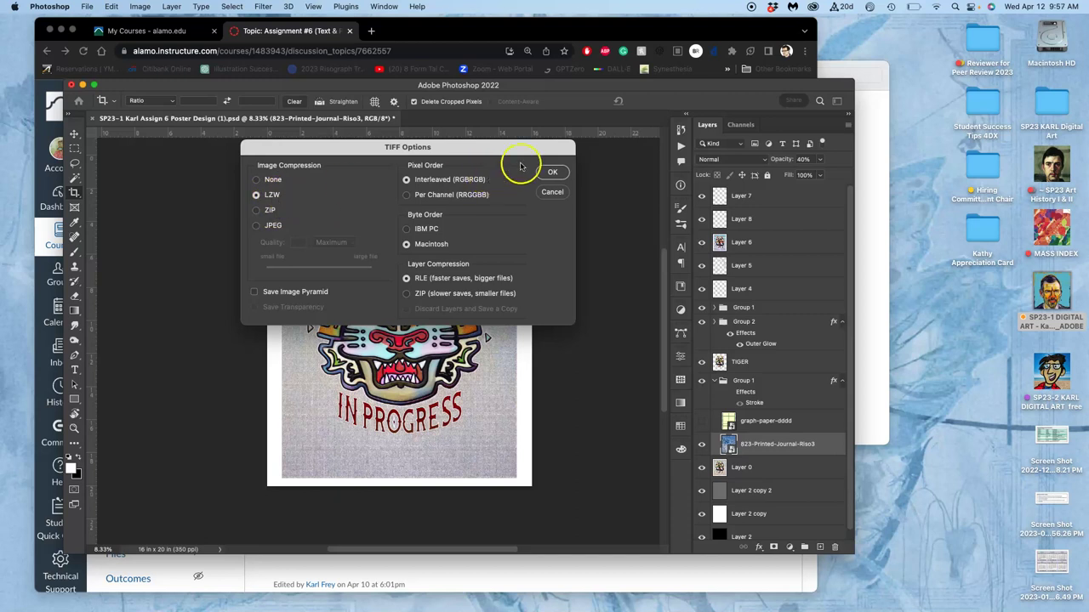
left_click(551, 172)
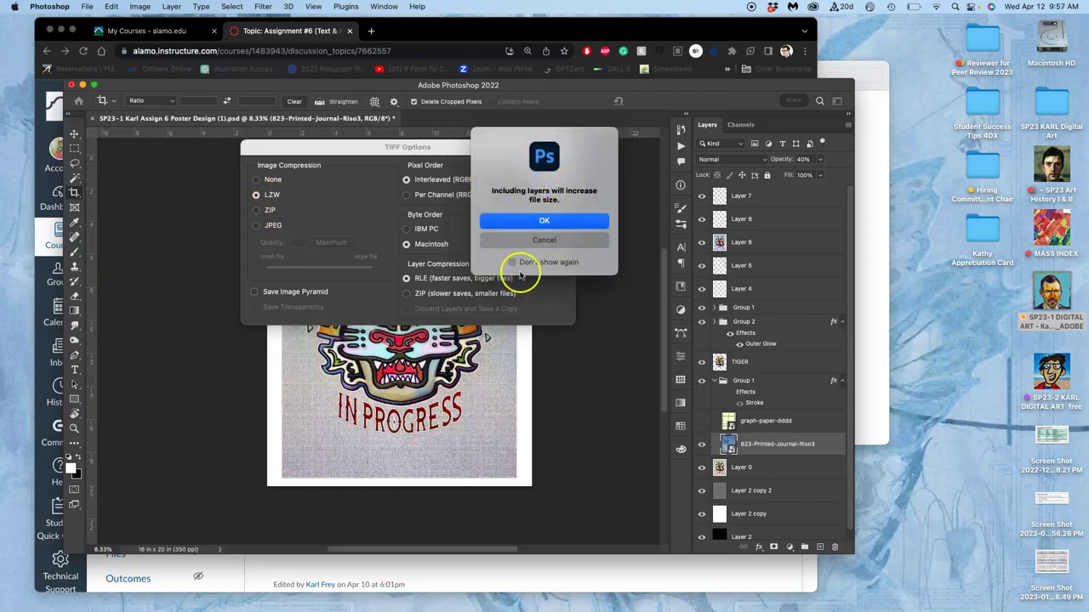
left_click(538, 241)
left_click(543, 220)
left_click(542, 220)
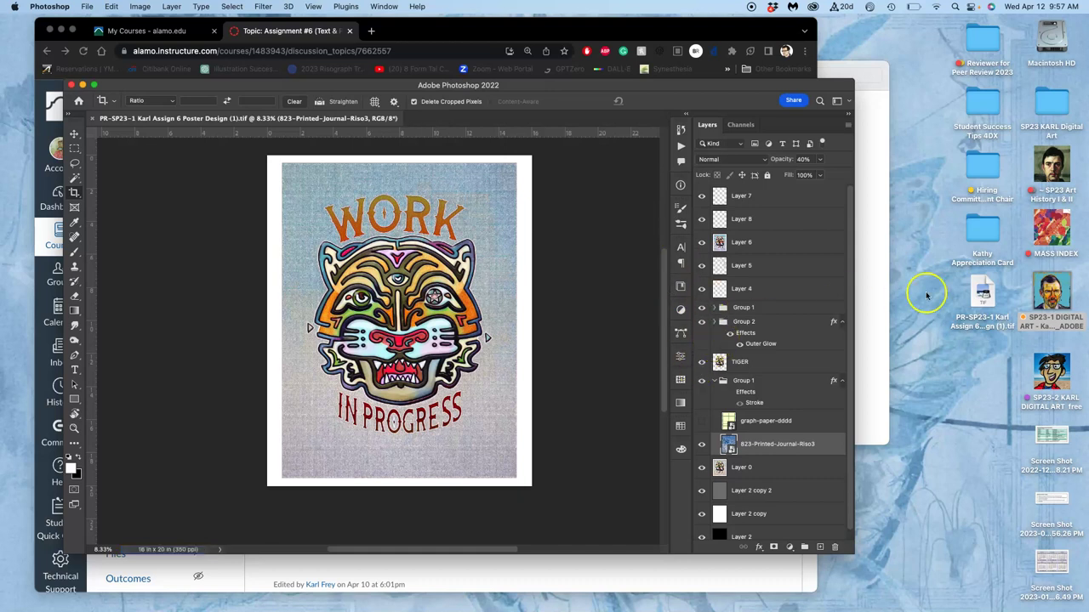
- Examine the Desktop TIFF's file information, including its general details, size and pixel dimensions, and close the information window
right_click(978, 293)
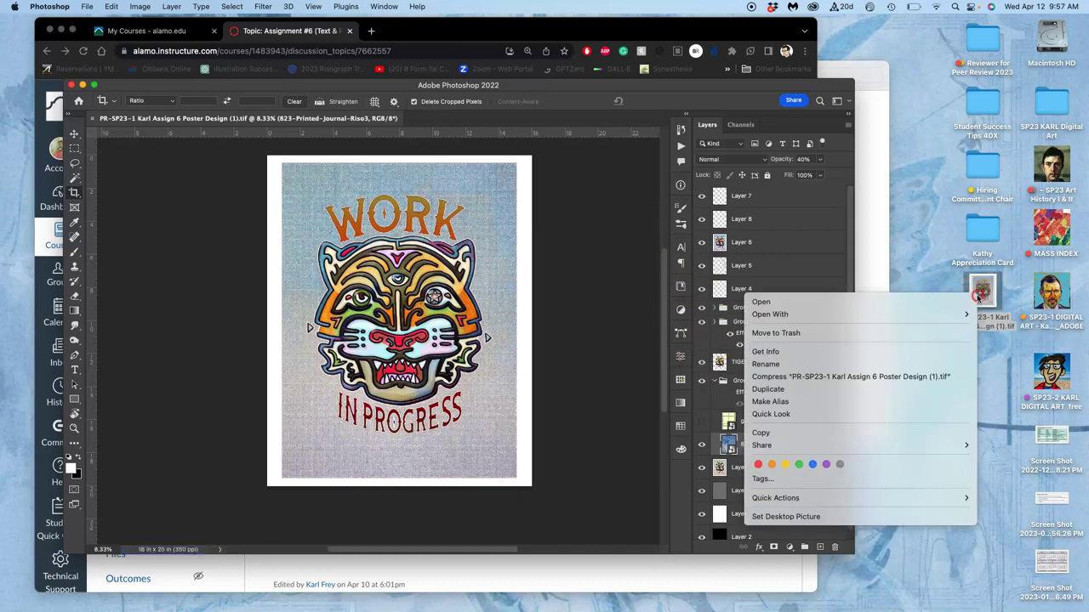
left_click(892, 351)
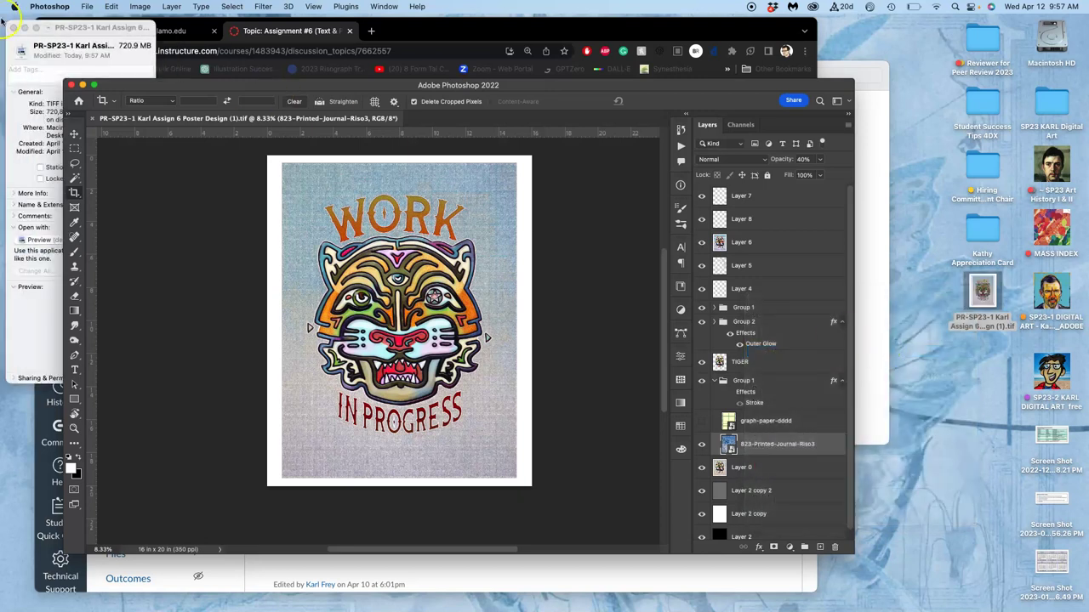
left_click(19, 91)
left_click(14, 91)
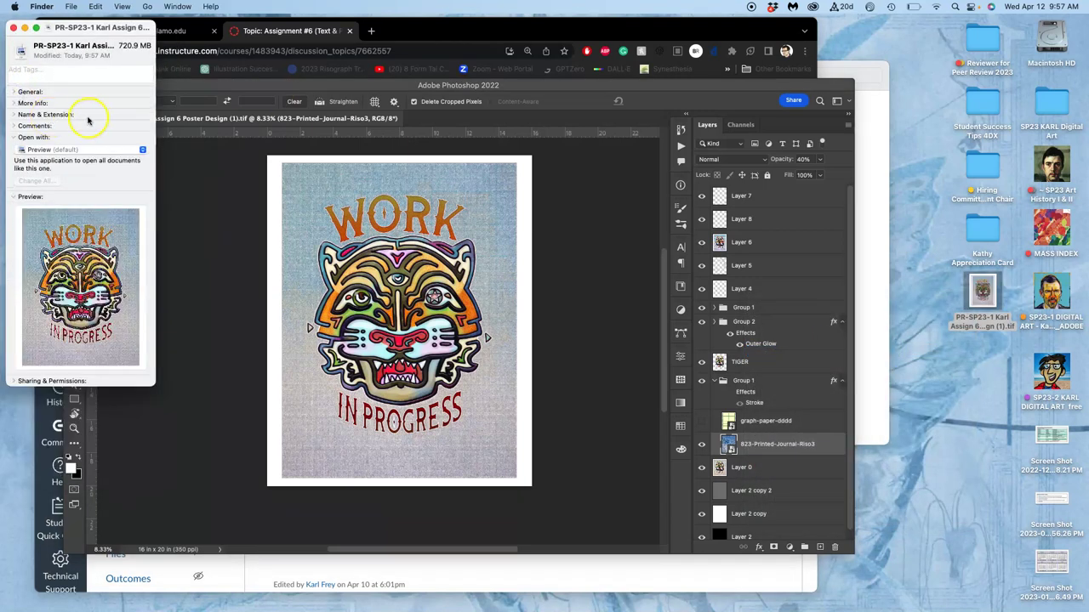
left_click(13, 103)
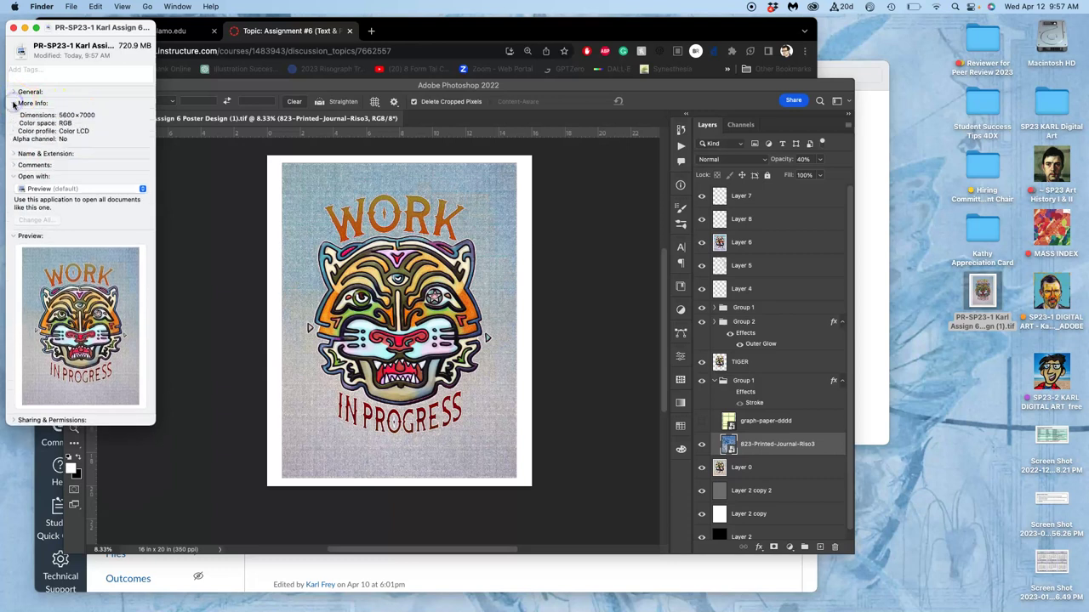
left_click(13, 91)
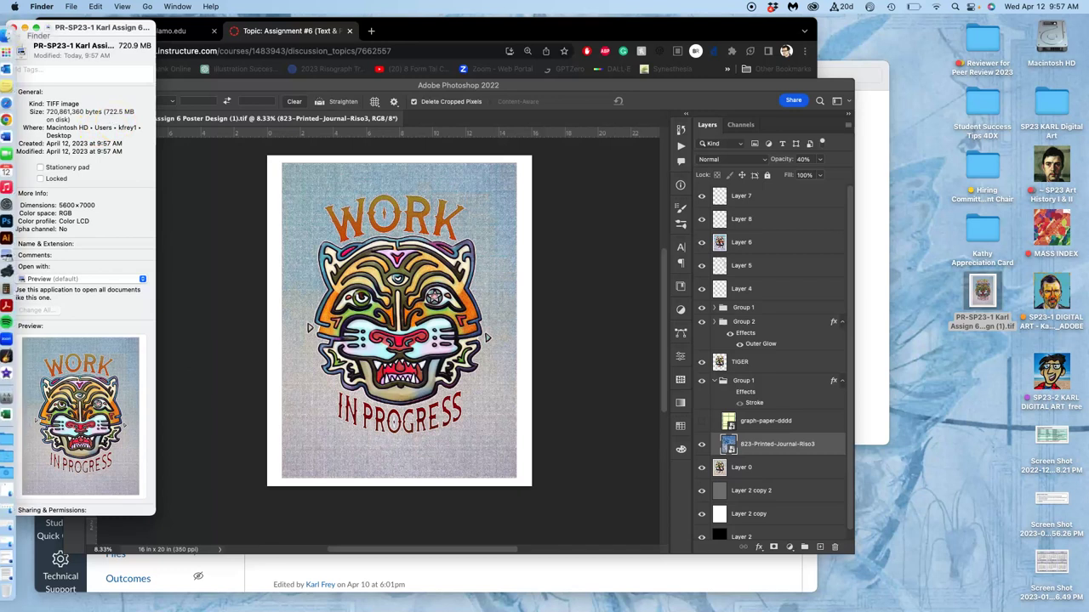
left_click(13, 29)
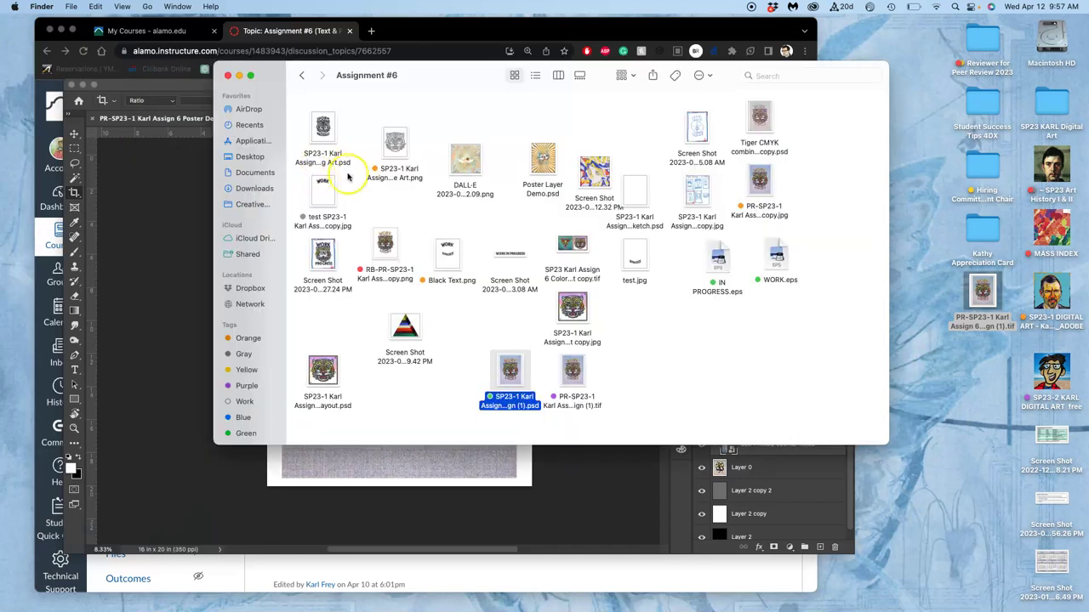
- Switch back to Photoshop and flatten the PR- poster TIFF into a single layer, discarding the hidden layers
left_click(200, 128)
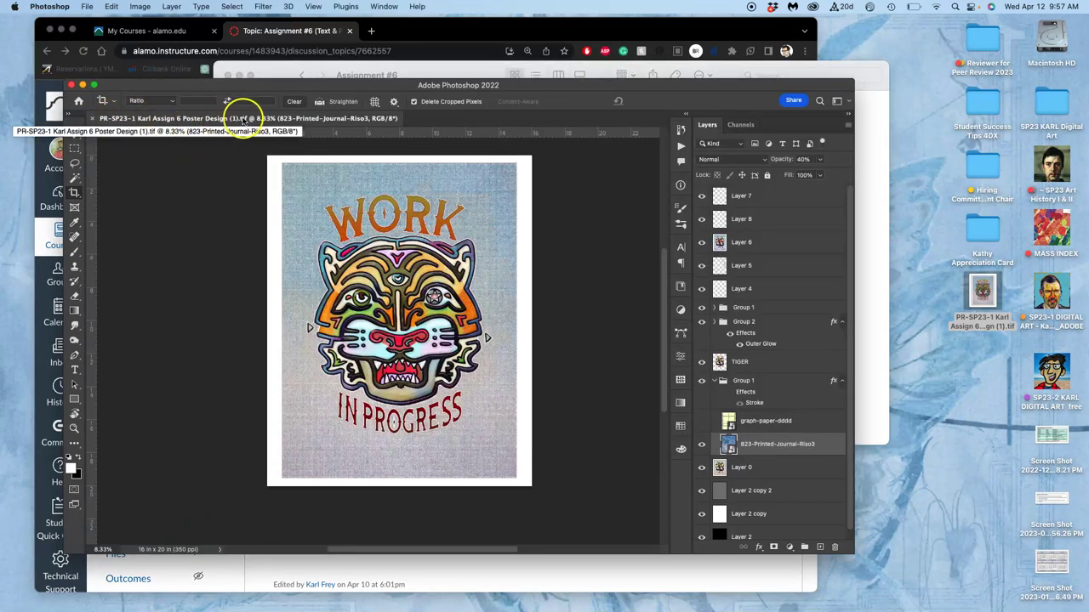
left_click(173, 6)
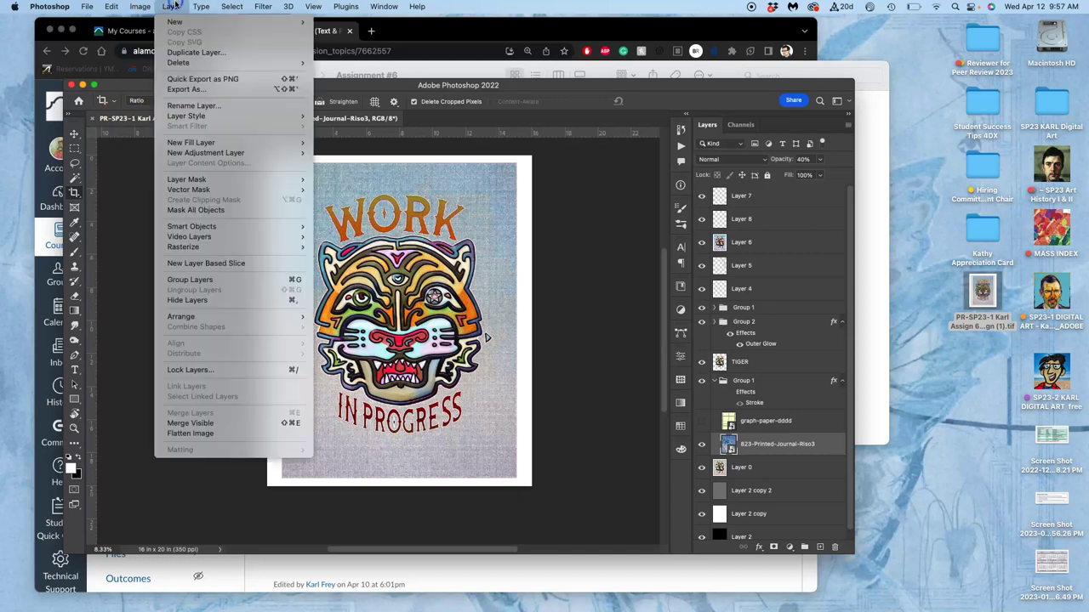
left_click(202, 433)
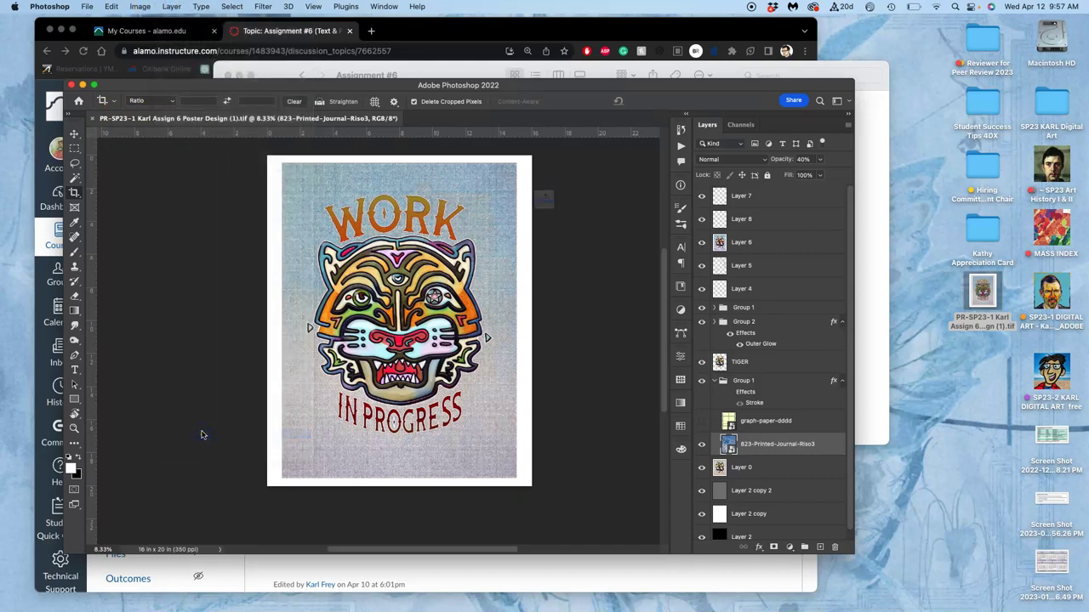
left_click(533, 214)
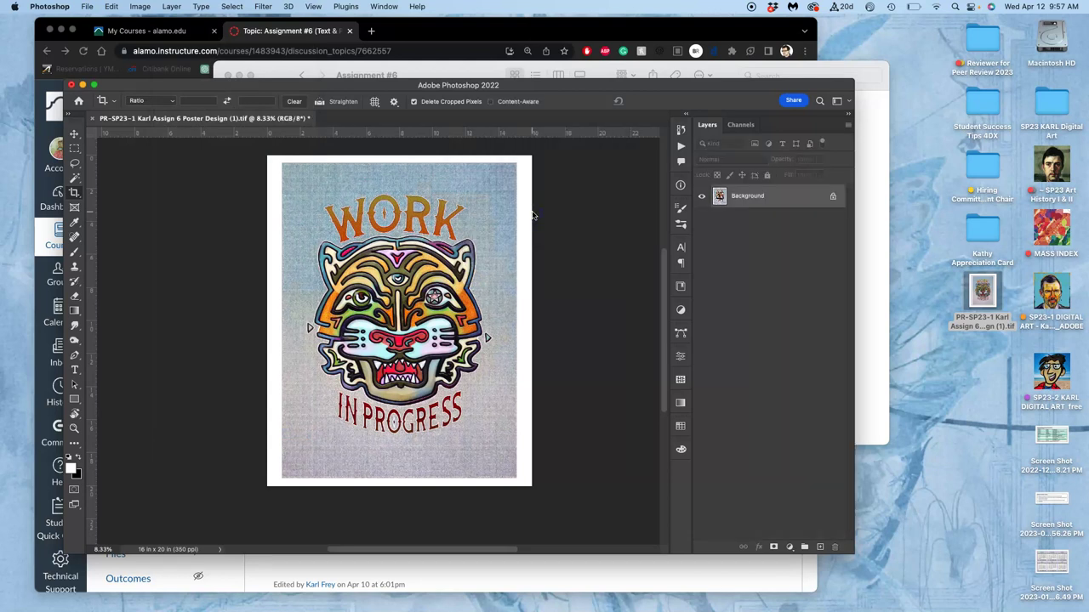
- Inspect the flattened poster up close, checking the lettering, background texture and white border, and return to the full view
key("super+equal")
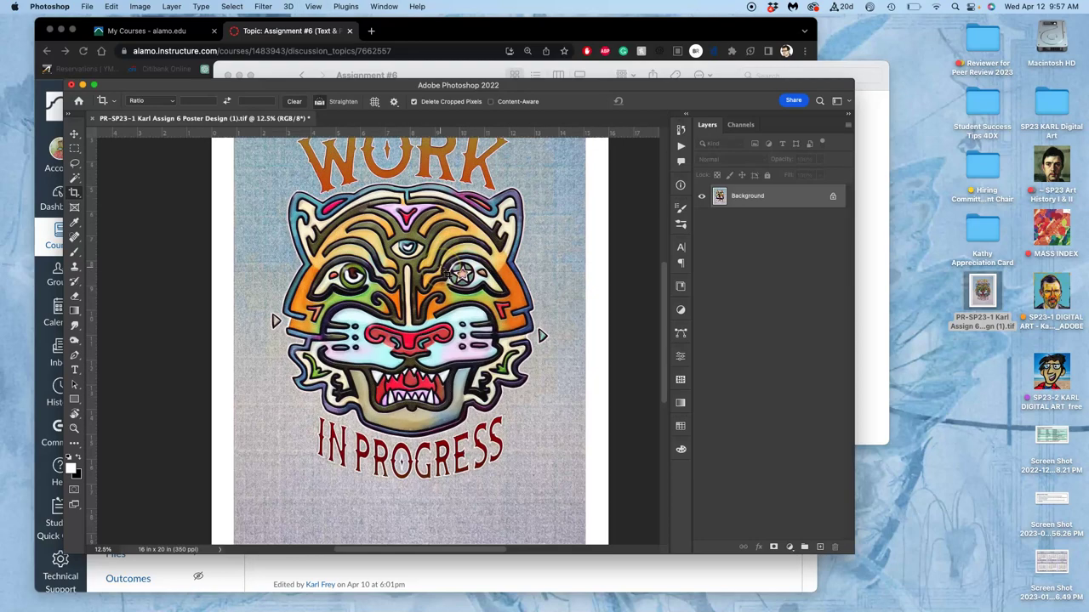
key("super+equal")
key("super+equal")
key("super+equal")
key("super+equal")
key("super+equal")
scroll(444, 272, "up", 15)
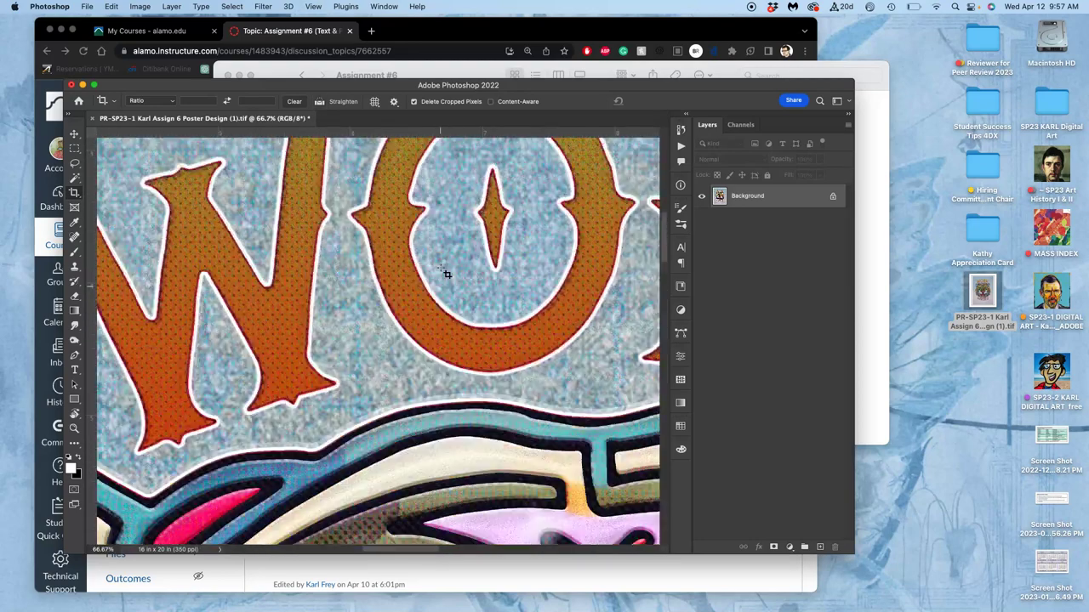
scroll(444, 272, "down", 3)
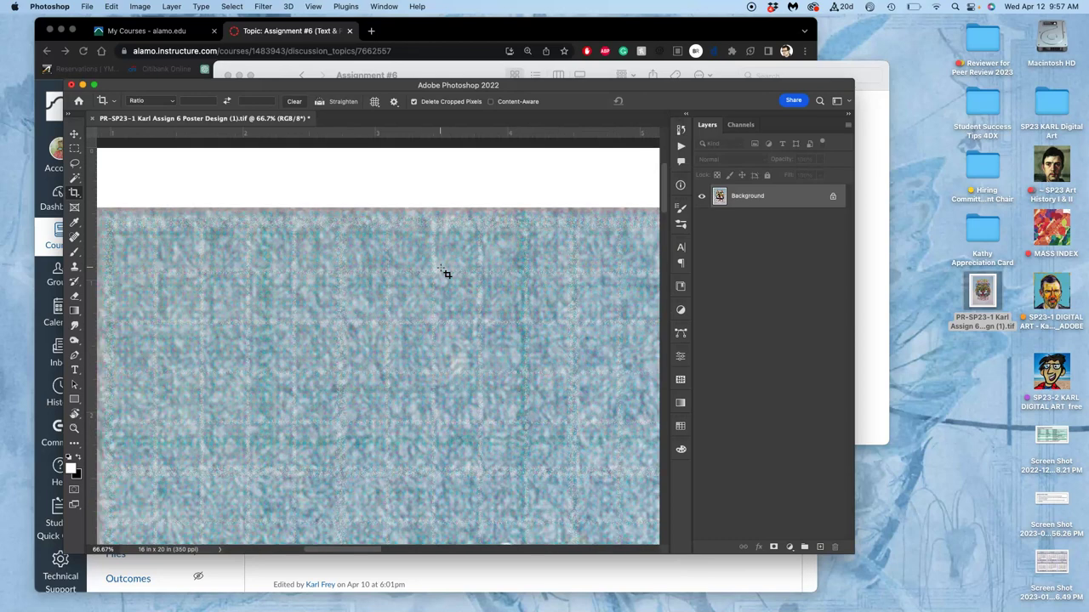
scroll(444, 271, "left", 6)
scroll(444, 271, "down", 15)
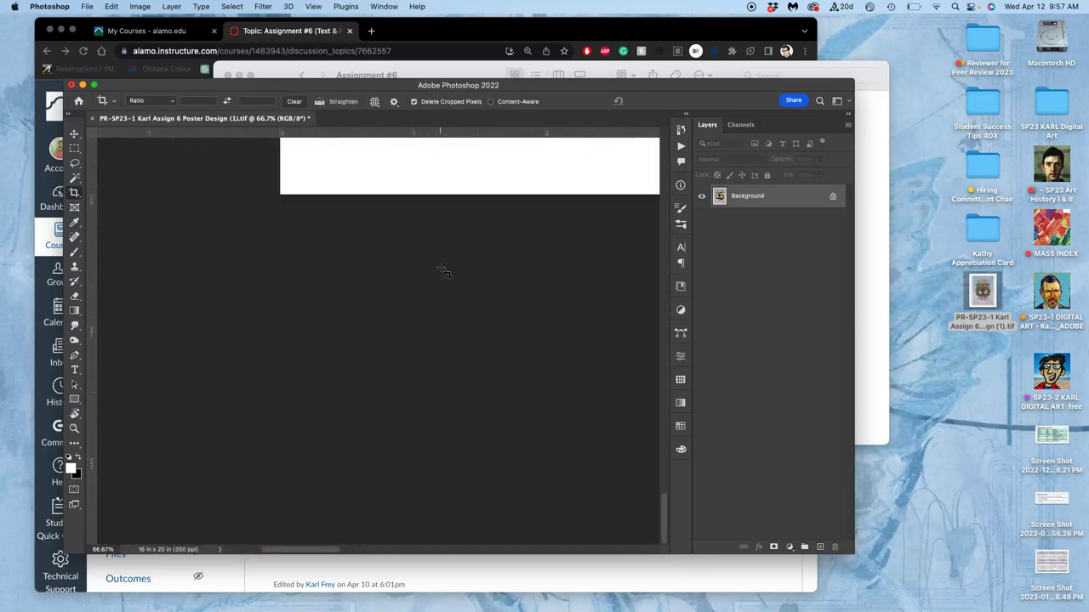
scroll(443, 271, "up", 5)
key("super+0")
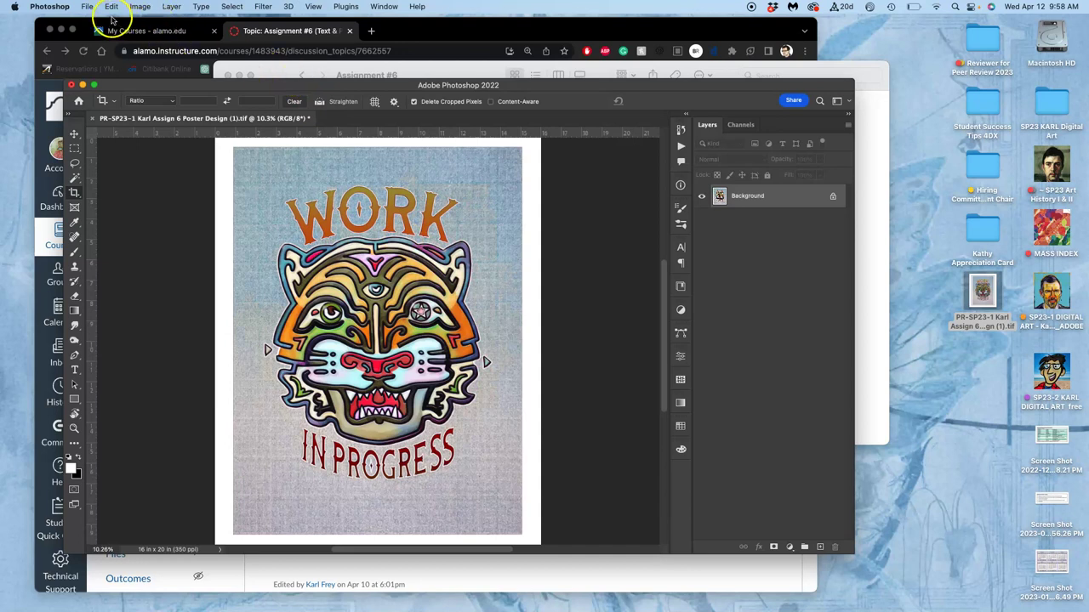
- Save the flattened TIFF over the existing file and check the Desktop file's updated information
left_click(88, 7)
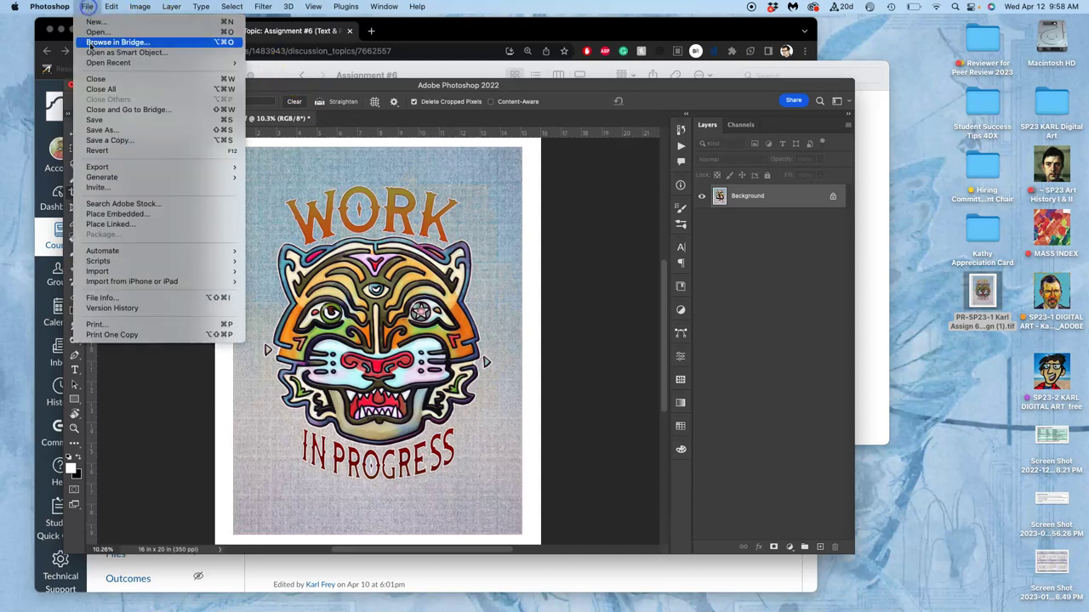
left_click(95, 120)
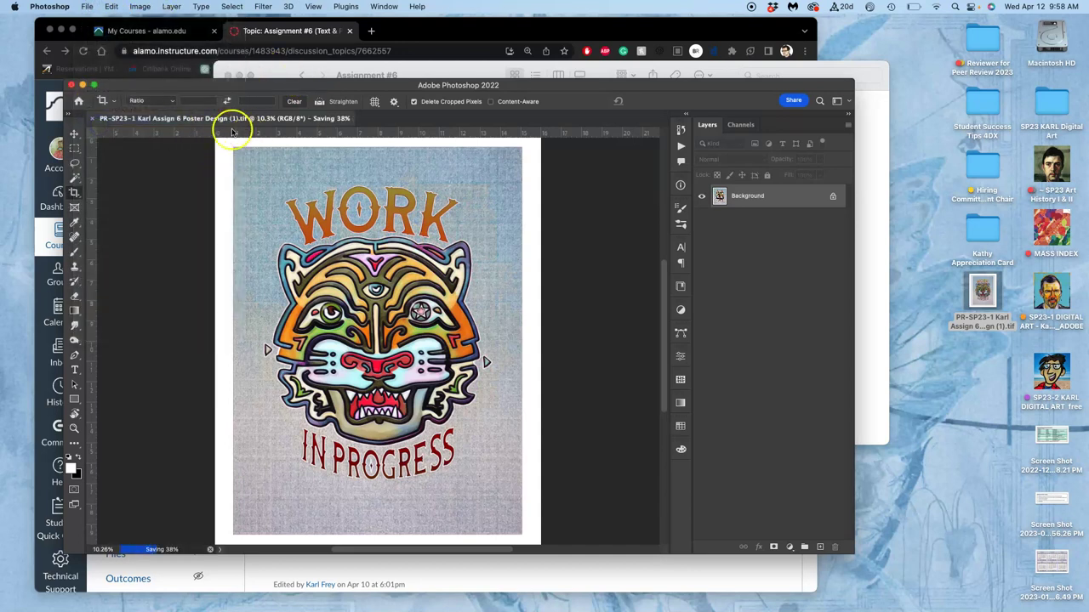
left_click(984, 294)
right_click(987, 295)
mouse_move(924, 320)
left_click(838, 350)
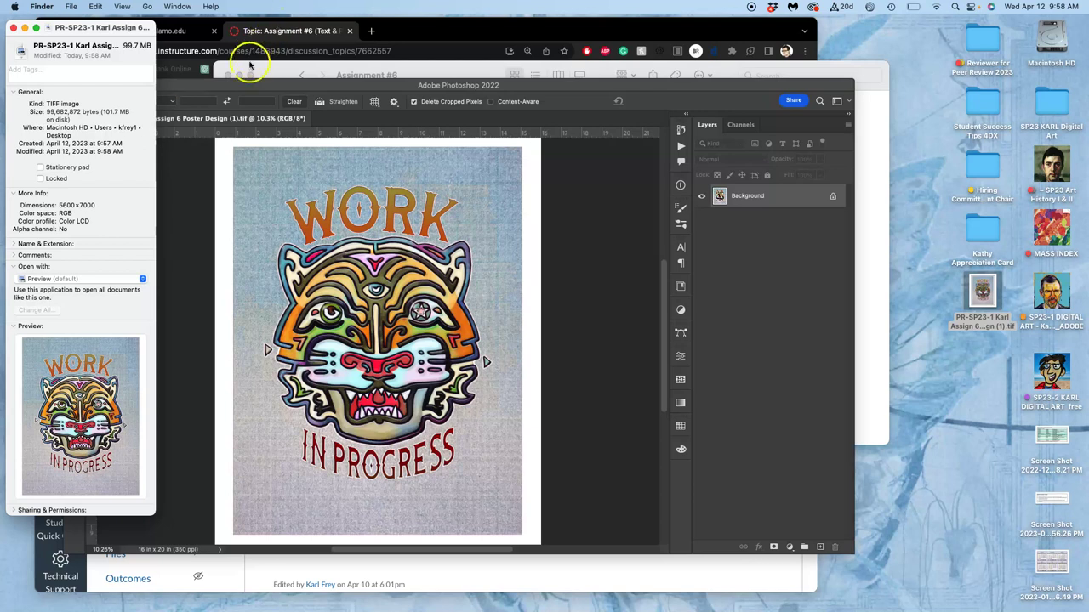
left_click(247, 88)
left_click_drag(248, 88, 276, 66)
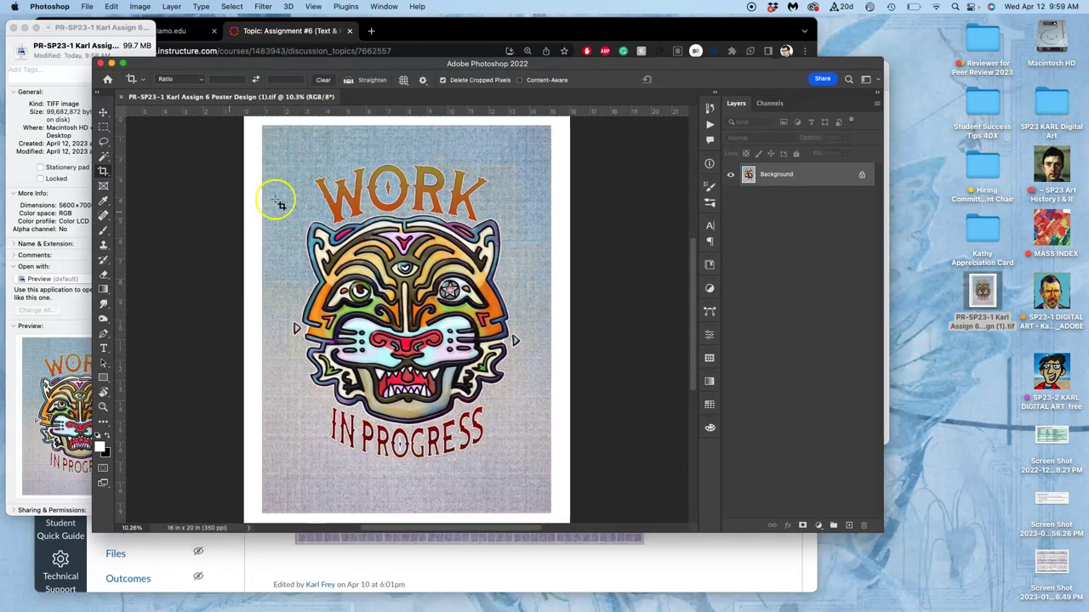
left_click(13, 28)
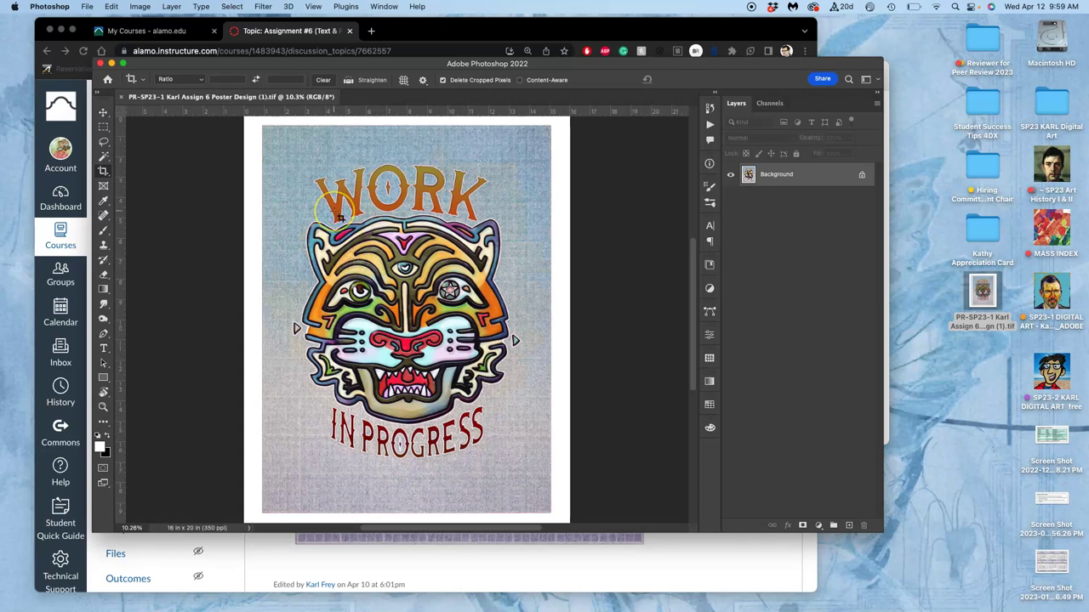
- Put Photoshop out of the way and open dropbox.com in a new Chrome tab, entering the account's home page
scroll(338, 215, "up", 3)
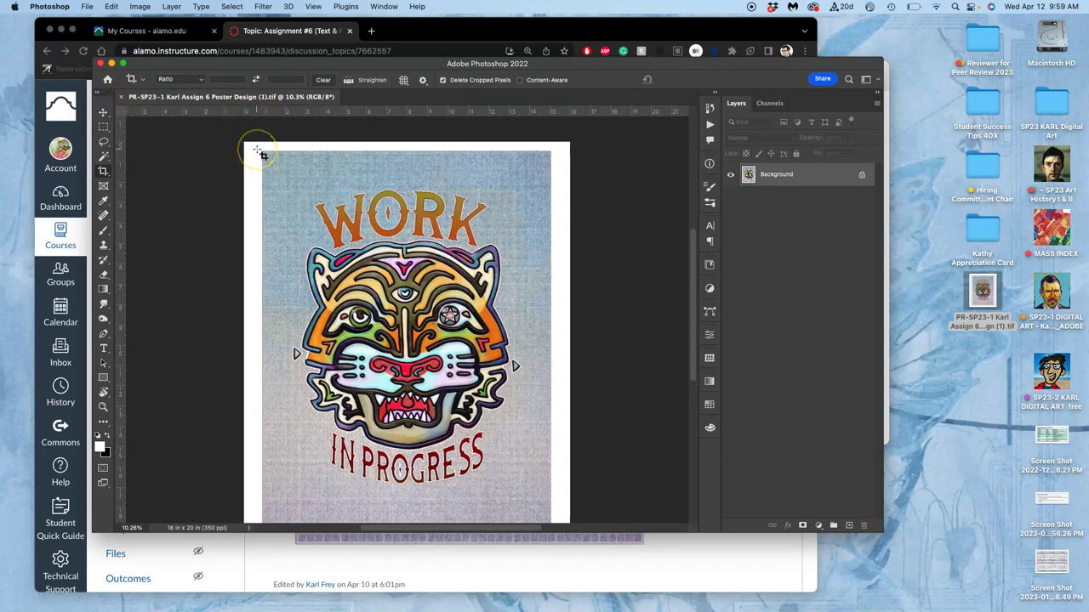
left_click(112, 63)
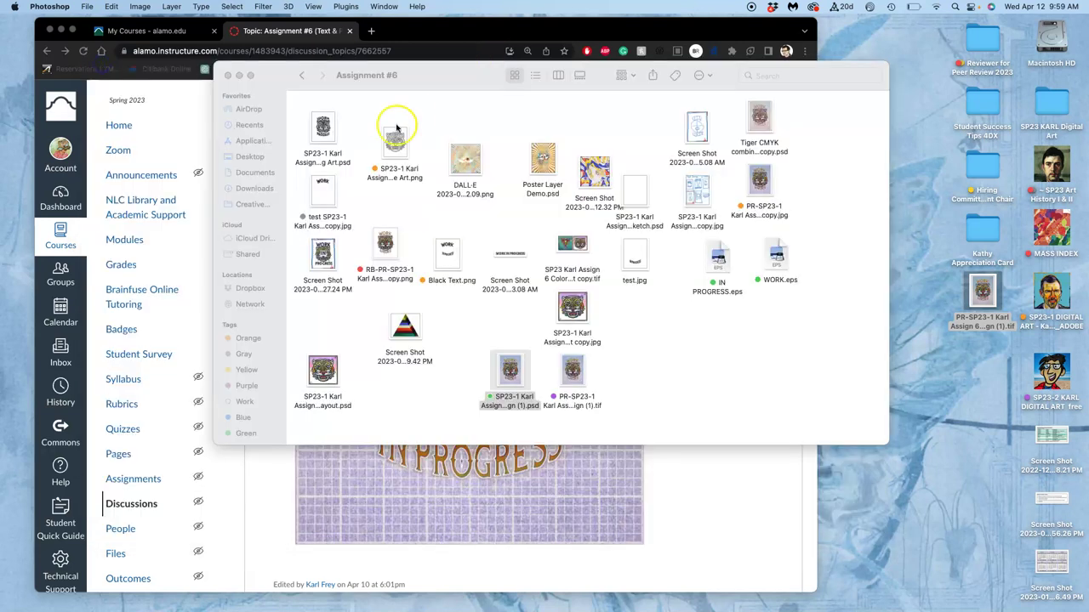
left_click(182, 106)
left_click(374, 33)
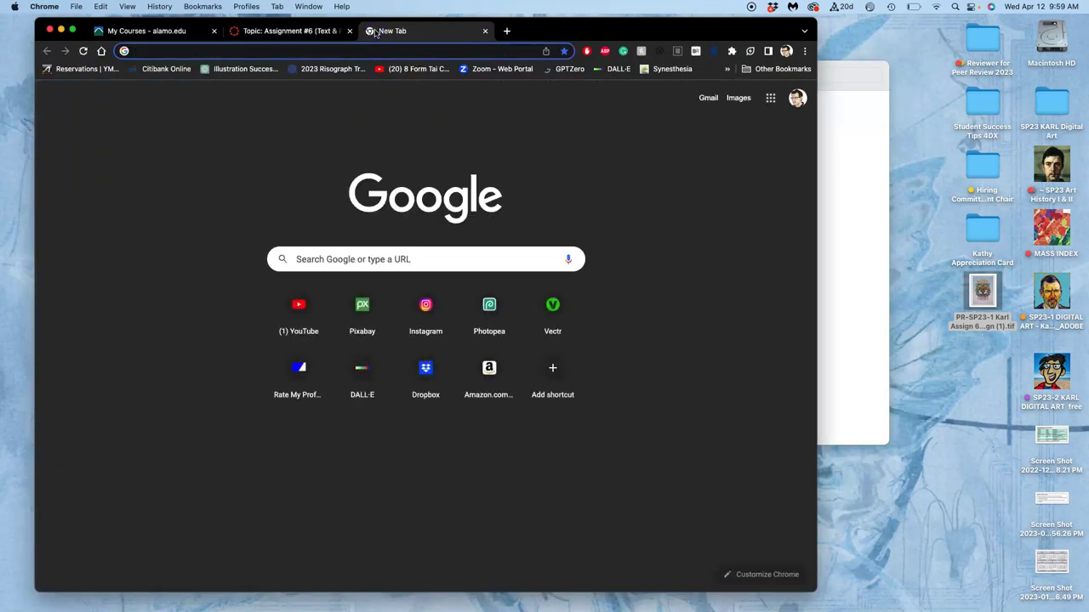
type("dropbox.com")
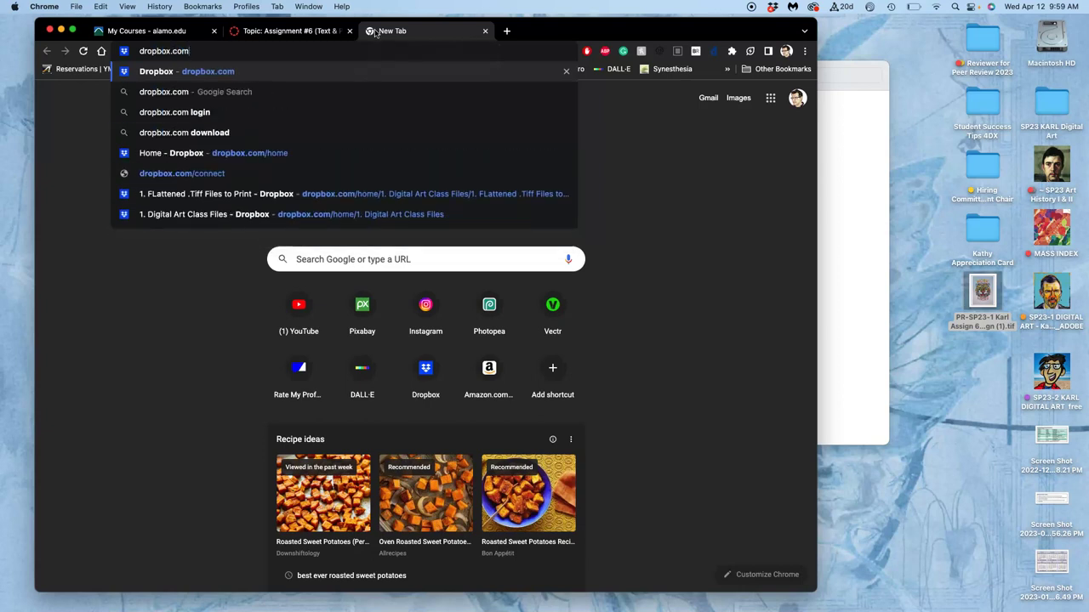
key("Return")
left_click(510, 173)
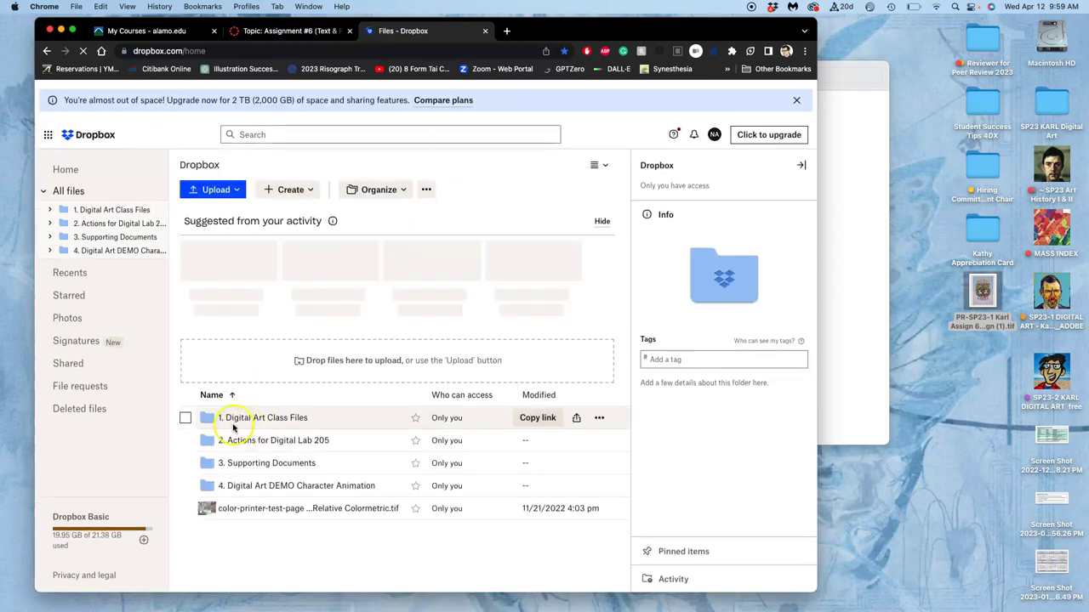
- Upload the flattened PR- poster TIFF from the Desktop to the matching SP23-1 personal folder in 1. Digital Art Class Files, 1. FLattened .Tiff Files to Print
left_click(246, 417)
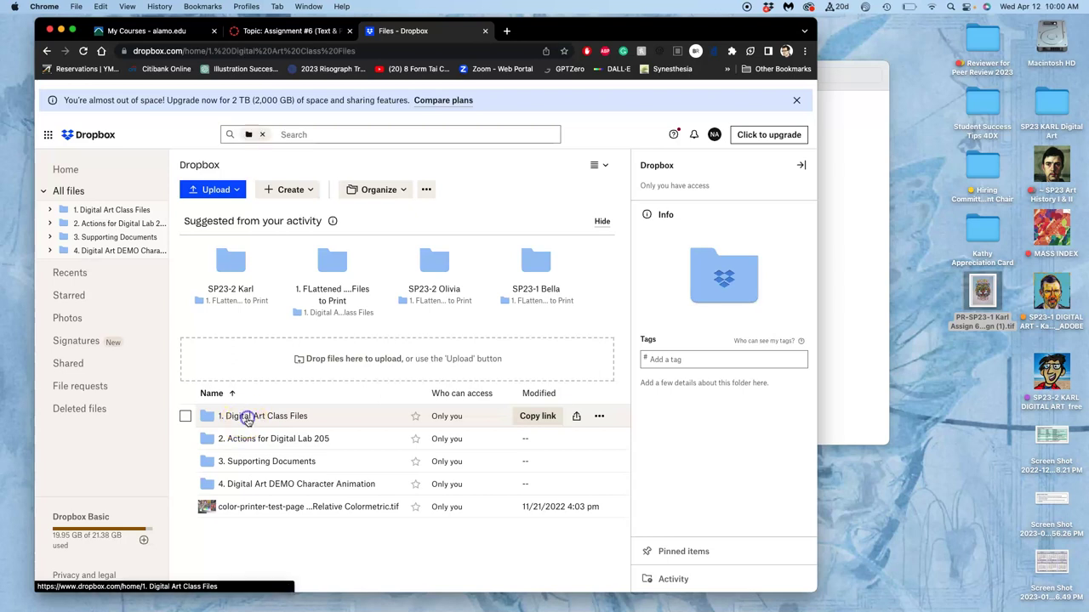
left_click(267, 411)
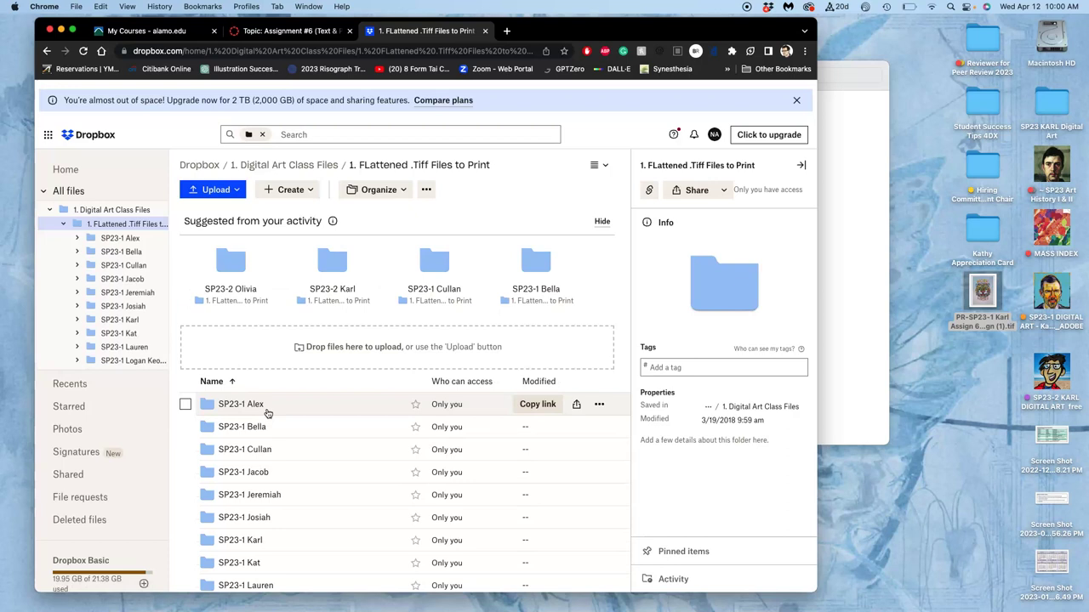
scroll(267, 412, "down", 2)
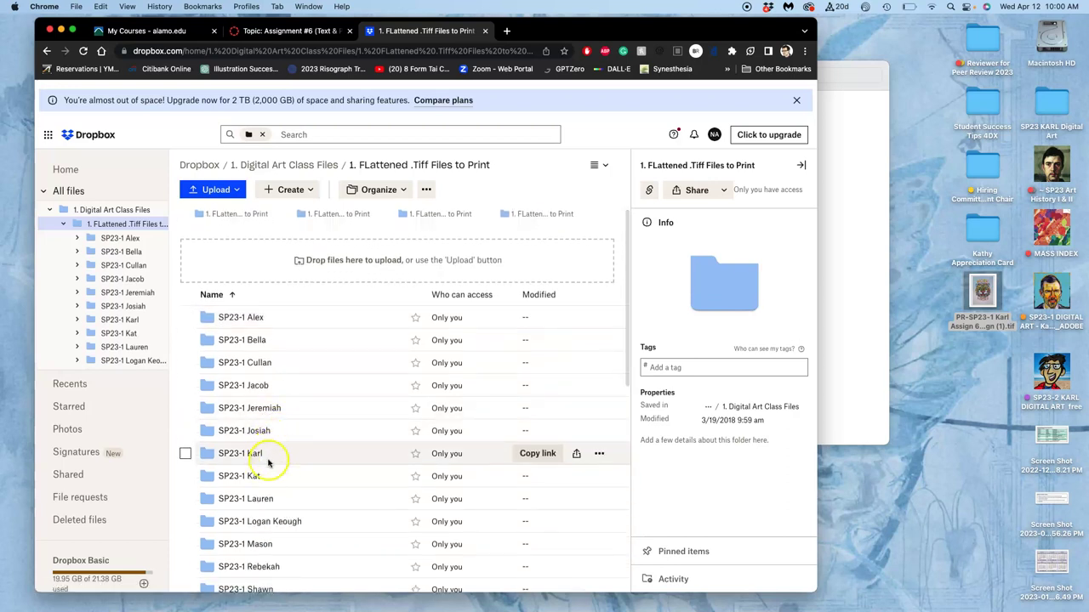
left_click(254, 455)
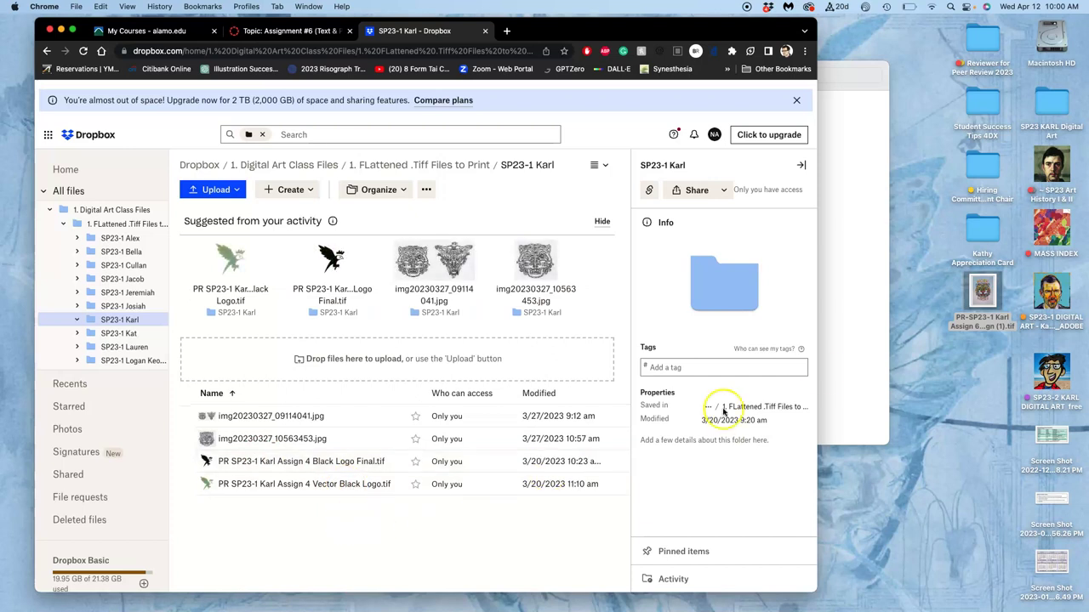
left_click_drag(982, 291, 335, 513)
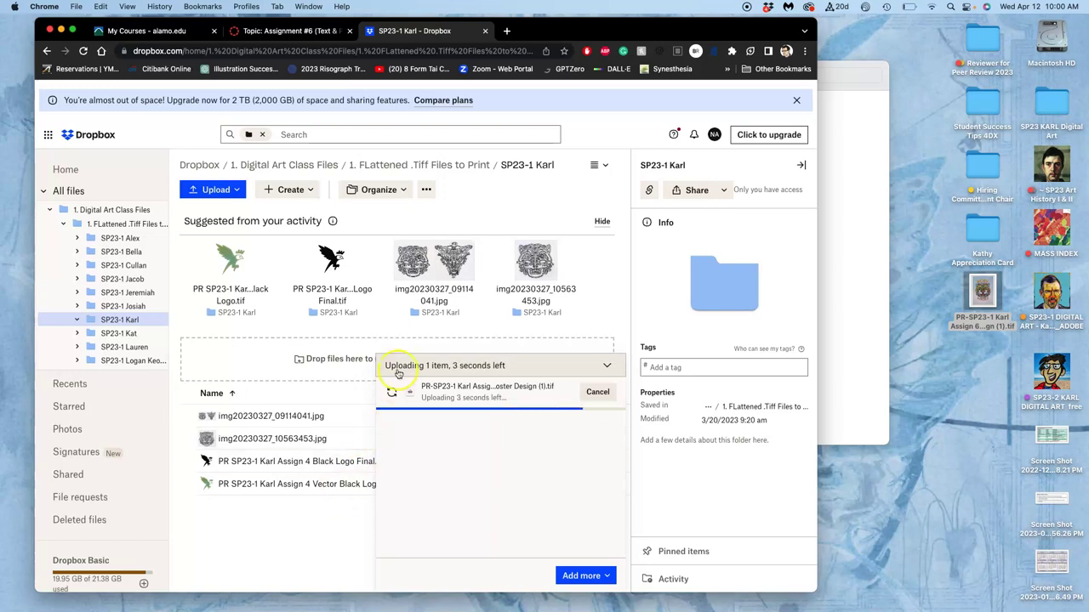
left_click(377, 332)
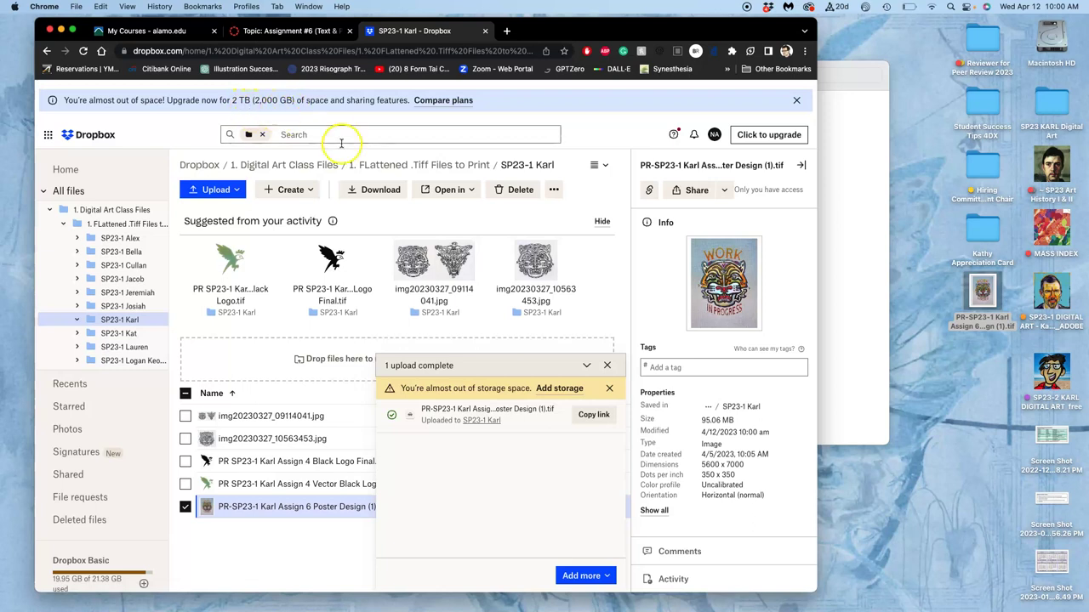
- Look through the Dropbox desktop app's sync history, account options and notifications, and close it
left_click(768, 6)
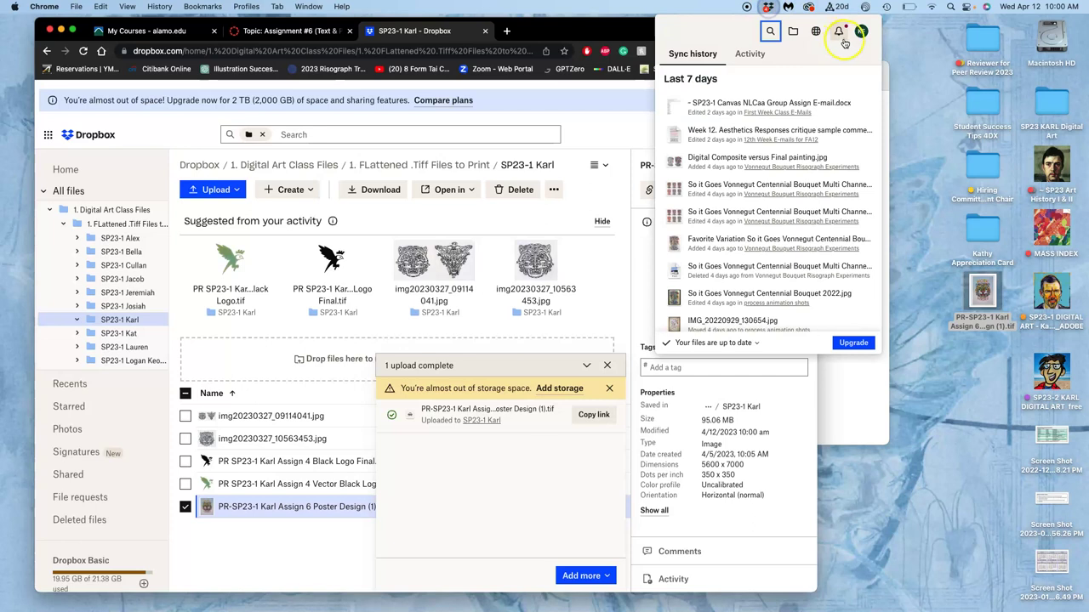
left_click(859, 32)
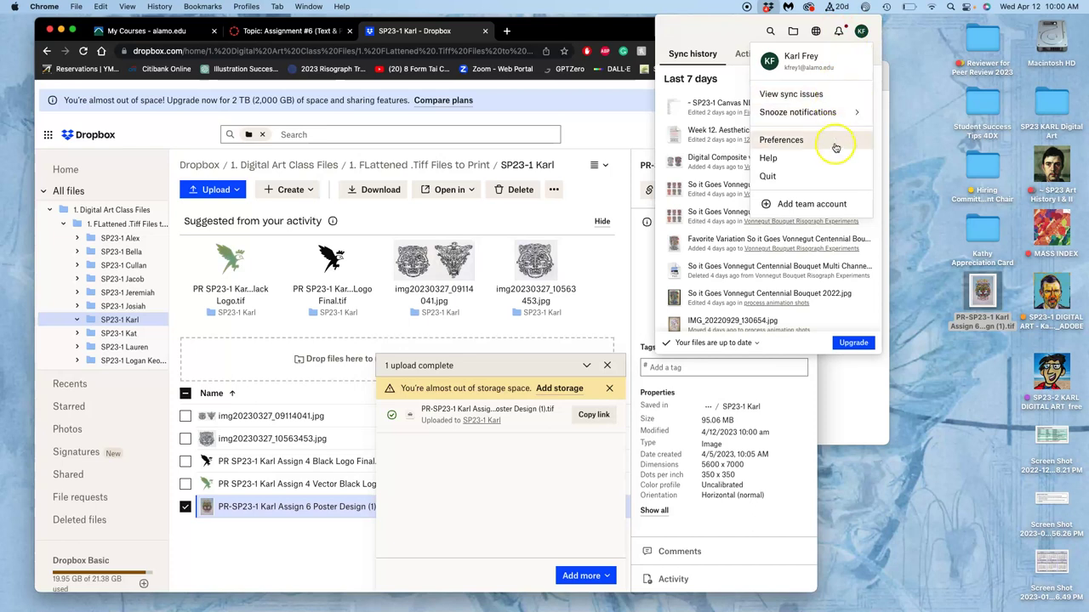
left_click(837, 33)
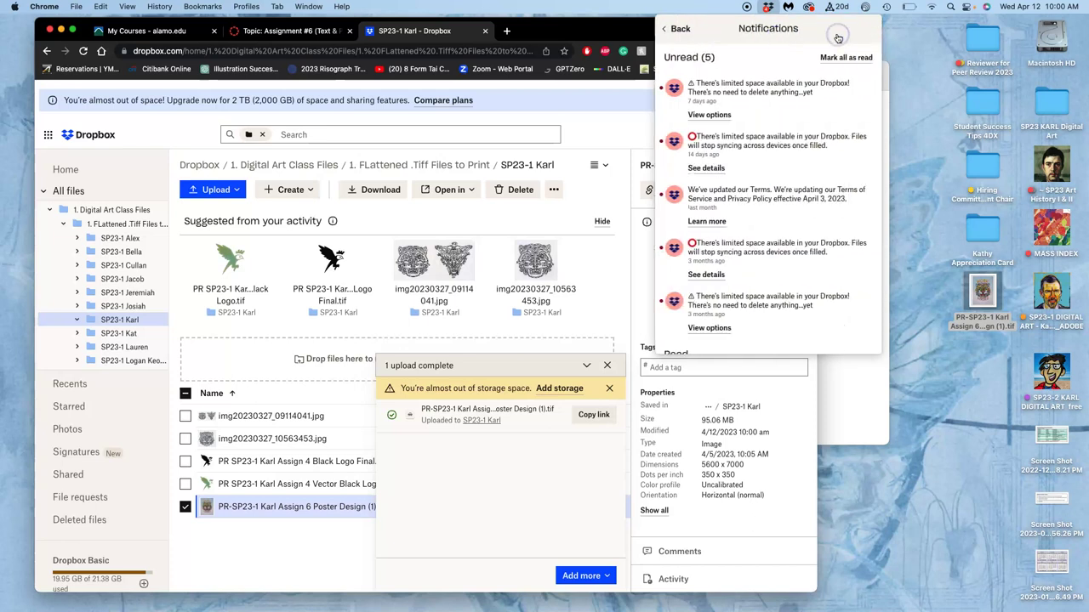
left_click(616, 120)
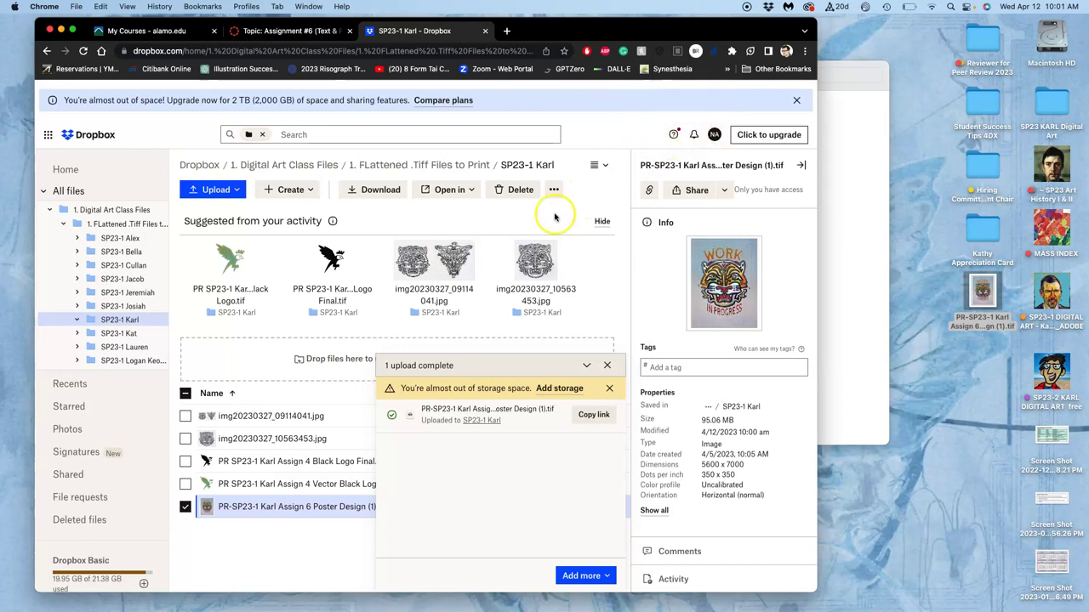
- Dismiss the two img20230327 JPG thumbnails from the suggested files and close the finished-upload notice, keeping the poster TIFF in the folder
left_click(474, 252)
left_click(474, 251)
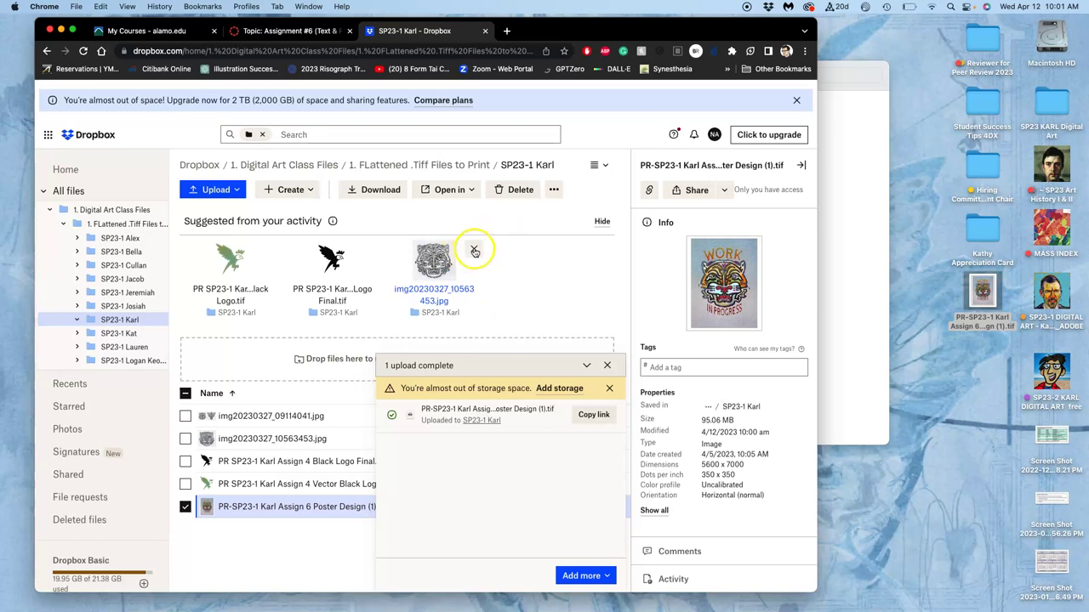
left_click(519, 190)
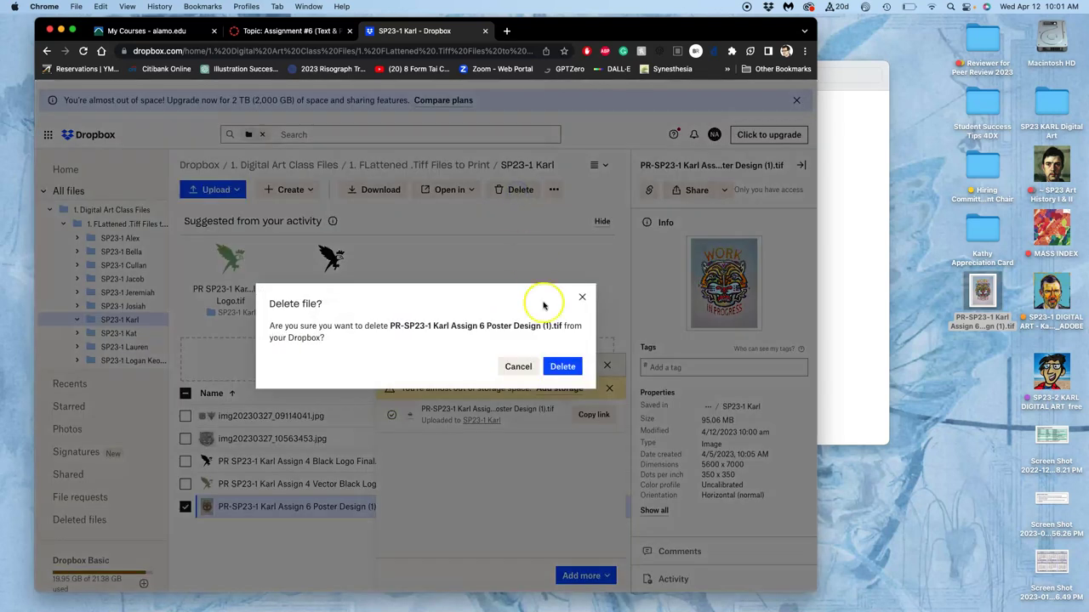
left_click(535, 368)
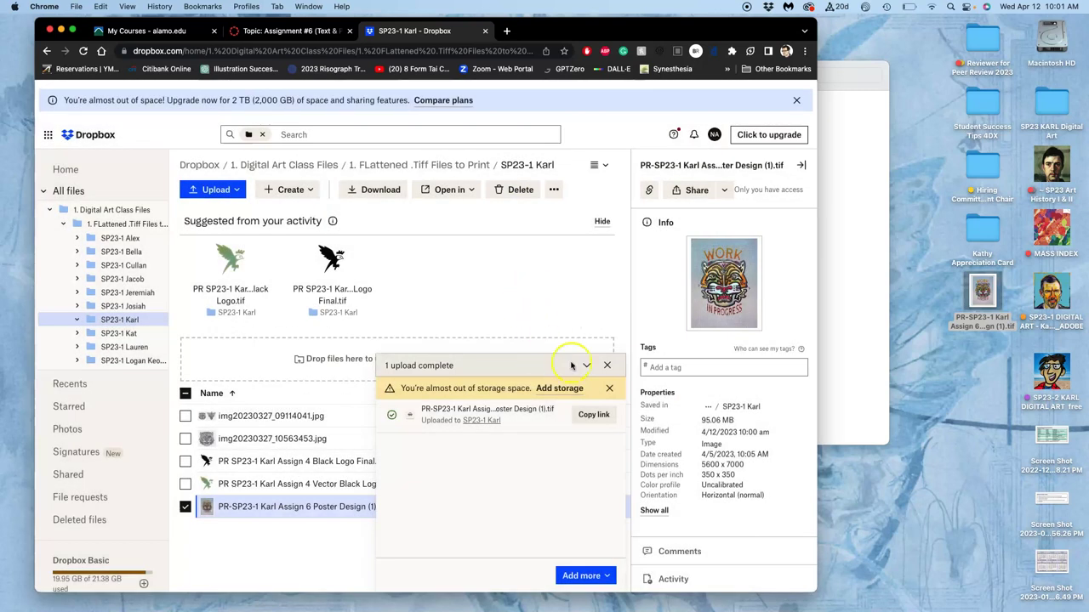
left_click(607, 365)
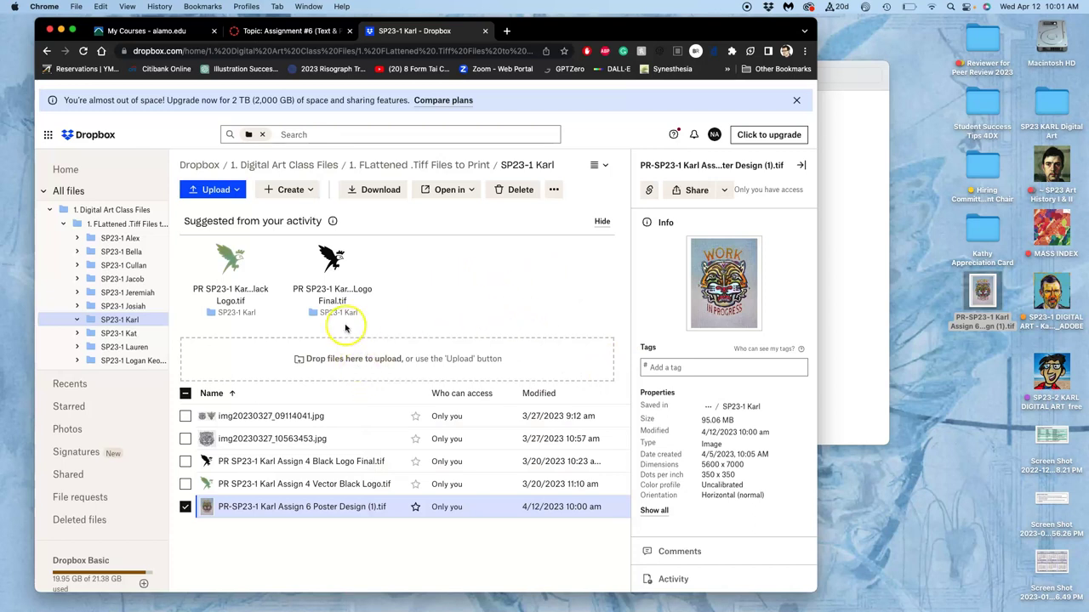
- Delete img20230327_09114041.jpg and img20230327_10563453.jpg together with the still-selected Assign 6 Poster Design (1) TIFF from the personal class folder
left_click(186, 439)
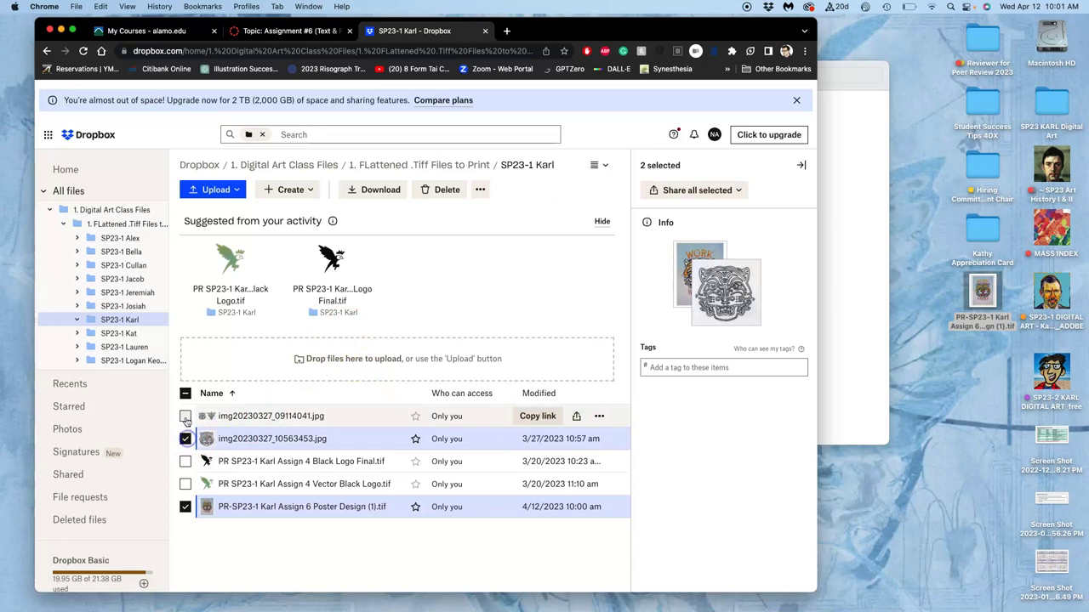
left_click(185, 417)
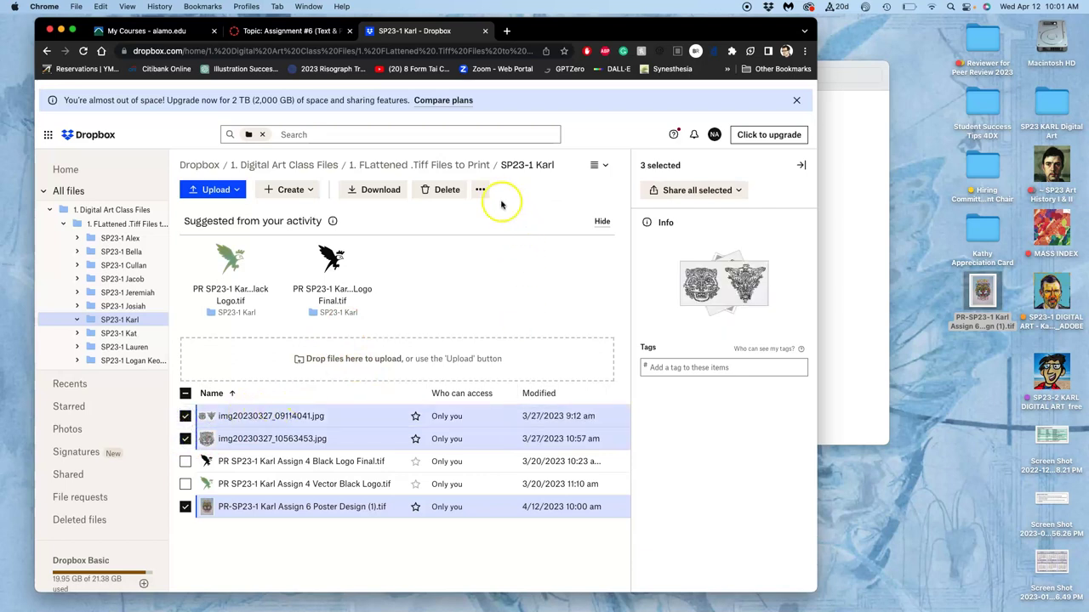
left_click(460, 191)
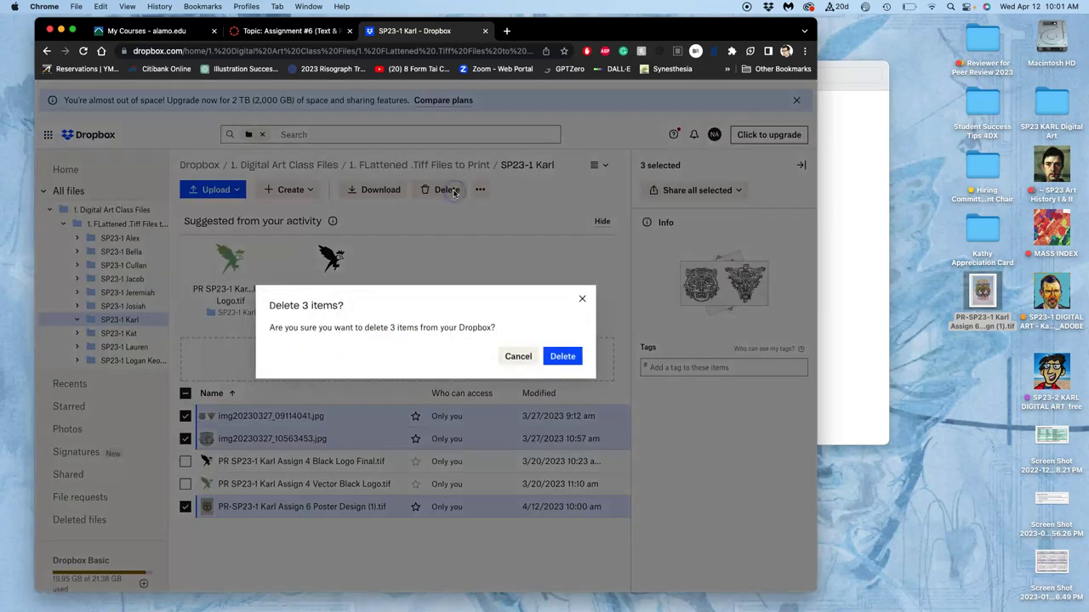
left_click(562, 356)
left_click(558, 374)
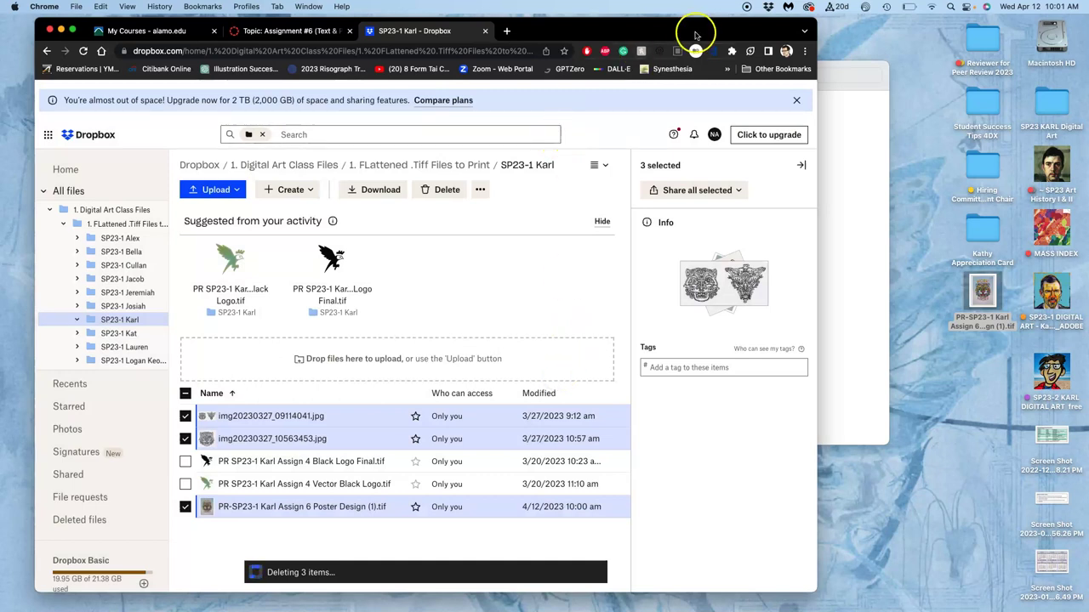
- Switch to the Assignment #6 discussion topic and look through the clean black and color type solutions
left_click_drag(705, 34, 829, 395)
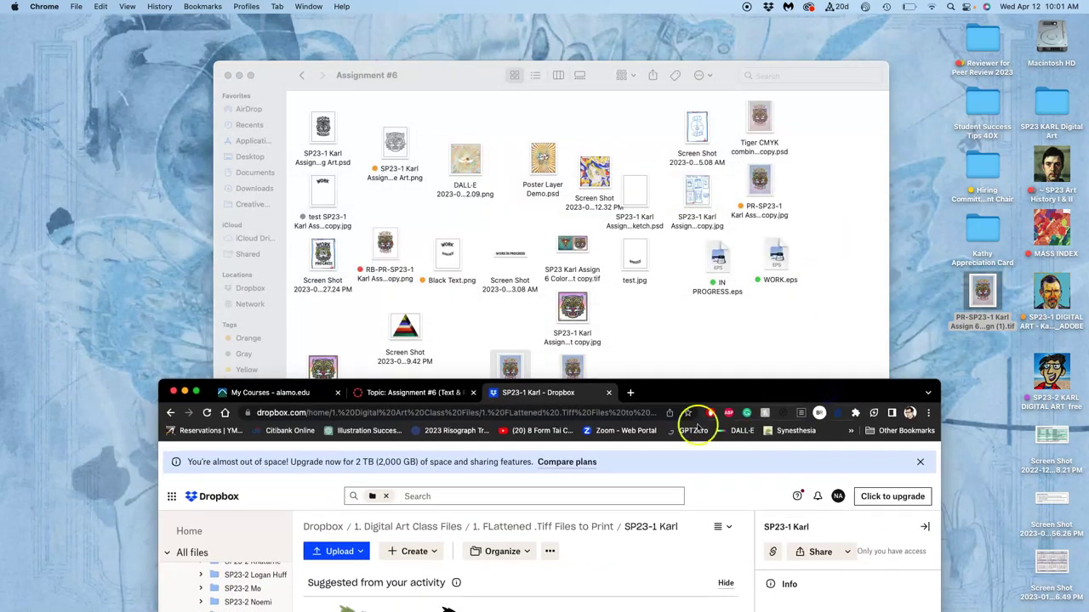
left_click(398, 392)
left_click_drag(672, 392, 633, 36)
scroll(598, 249, "up", 15)
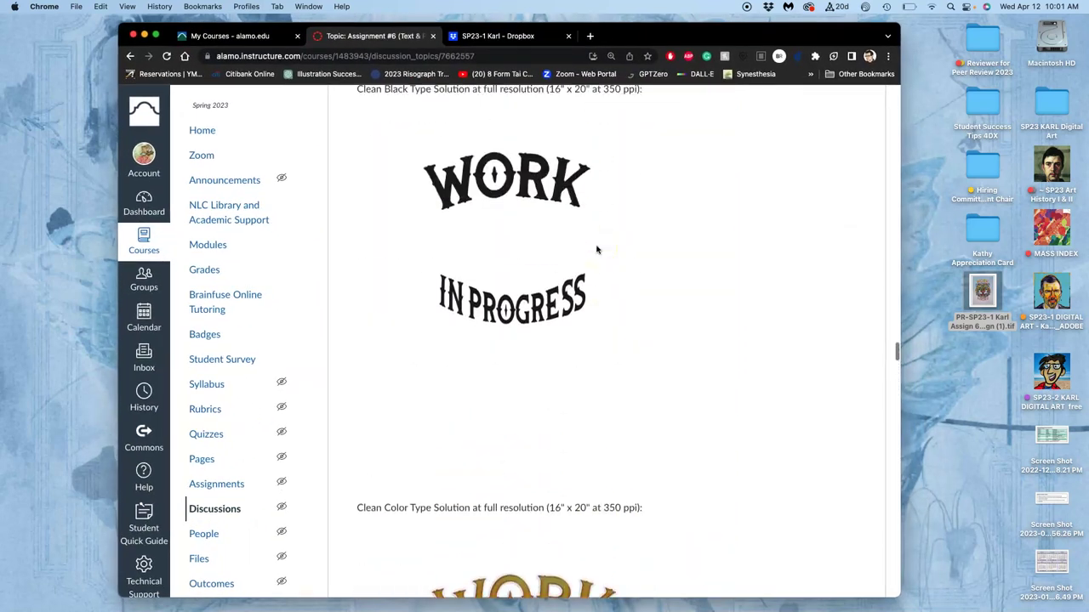
scroll(598, 248, "down", 10)
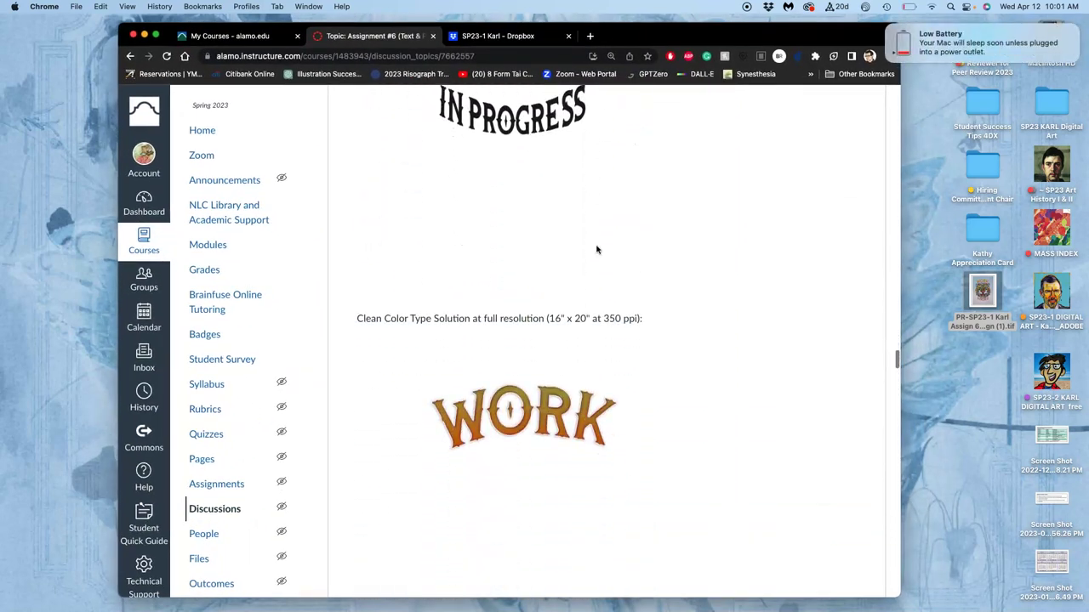
- Check the computer's battery status and view the Finished Poster with Background and Border in the discussion
left_click(910, 7)
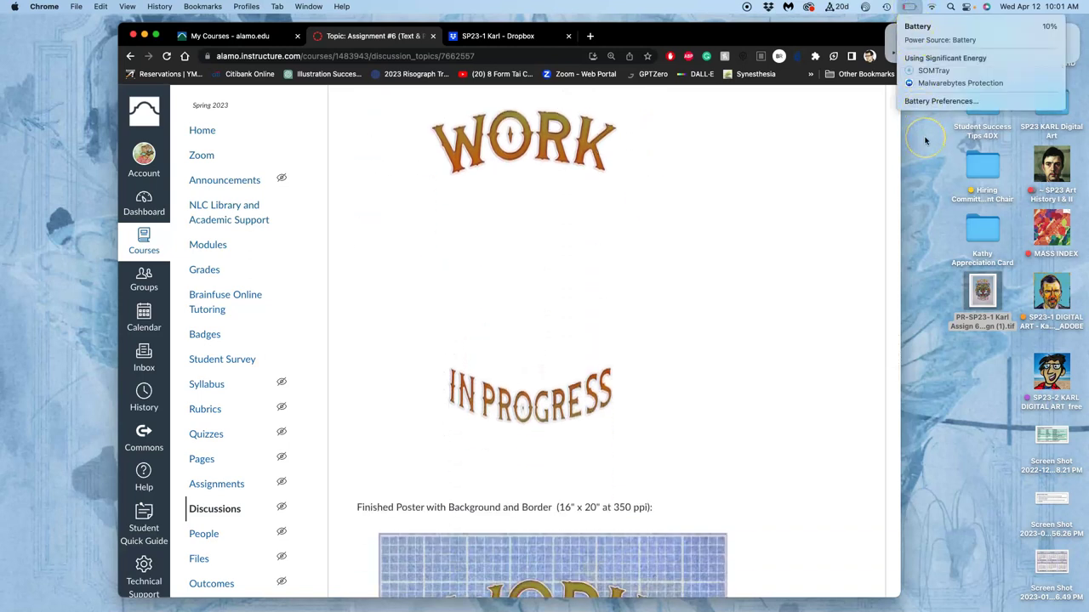
left_click(925, 141)
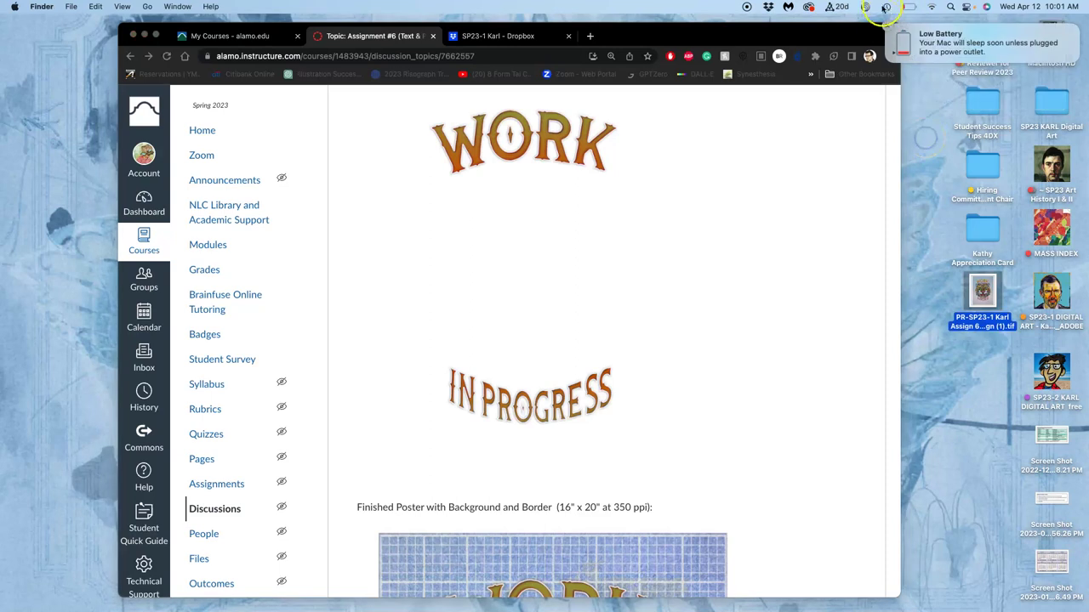
scroll(723, 219, "down", 10)
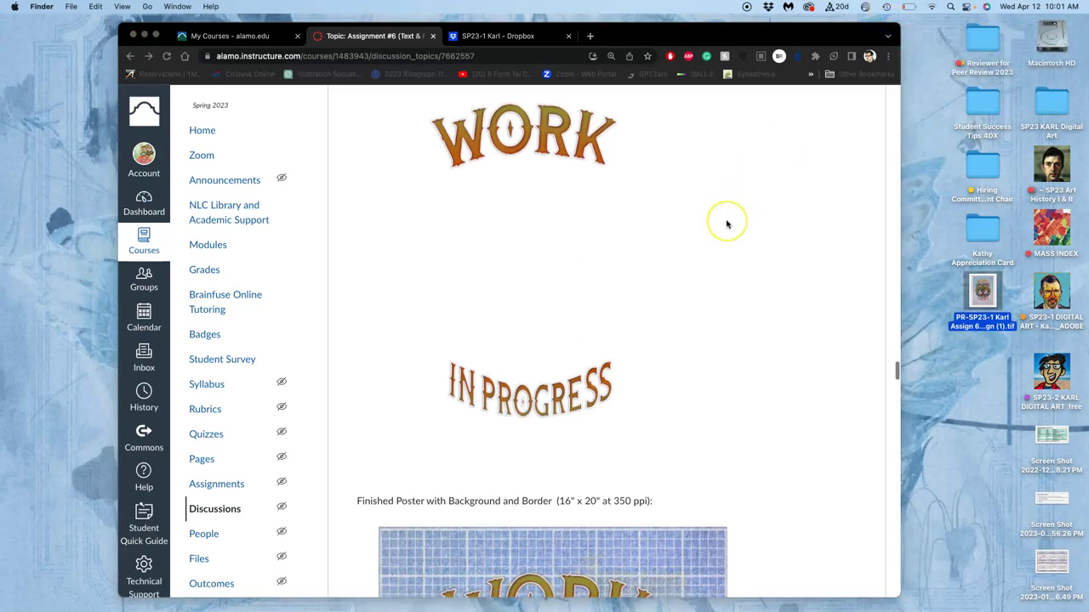
scroll(726, 224, "up", 1)
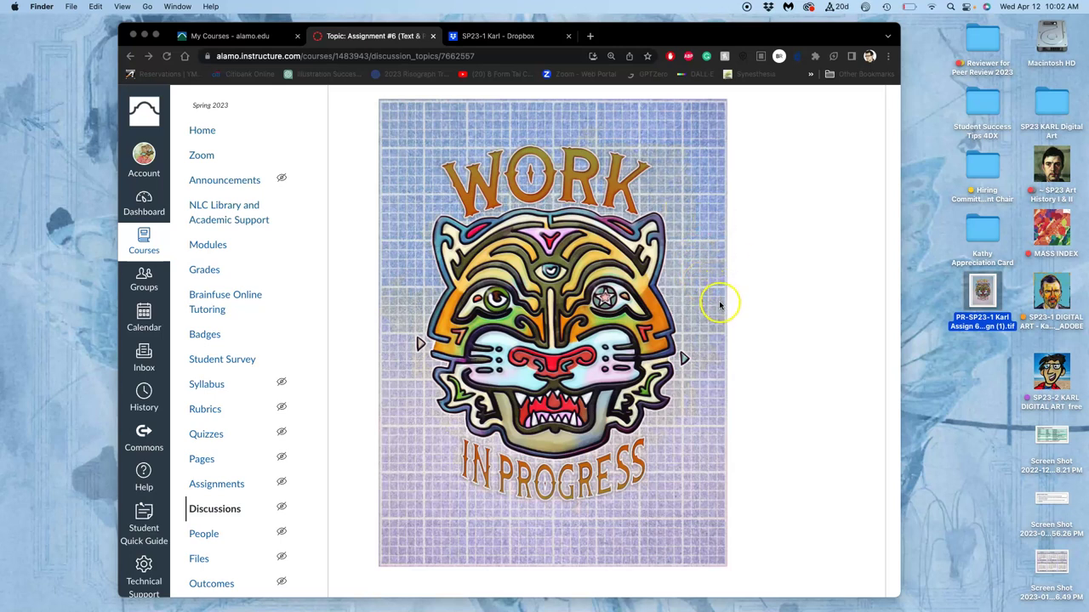
scroll(718, 304, "up", 1)
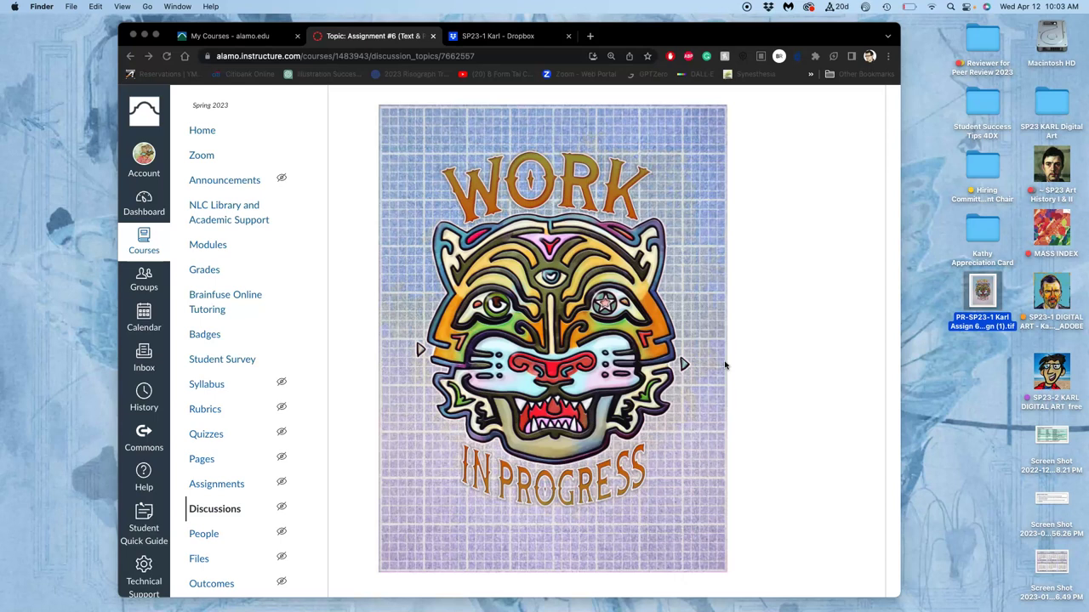
- Enlarge the Assignment #6 discussion page and examine the finished WORK IN PROGRESS tiger poster up close
left_click(655, 366)
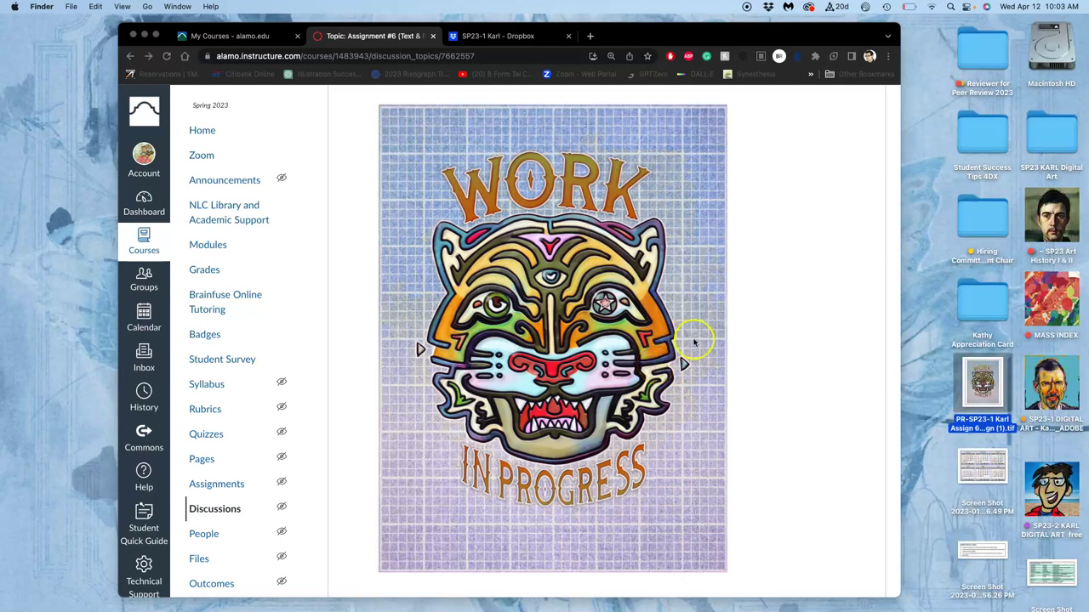
left_click(752, 341)
key("super+equal")
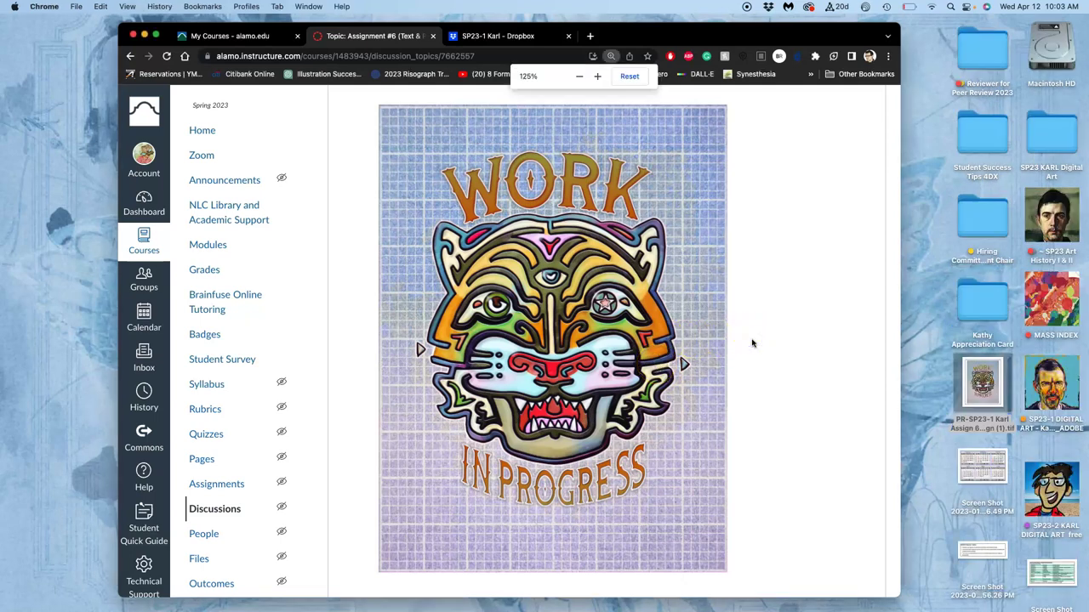
key("super+equal")
key("super+equal")
key("super+equal")
key("super+equal")
scroll(752, 342, "down", 15)
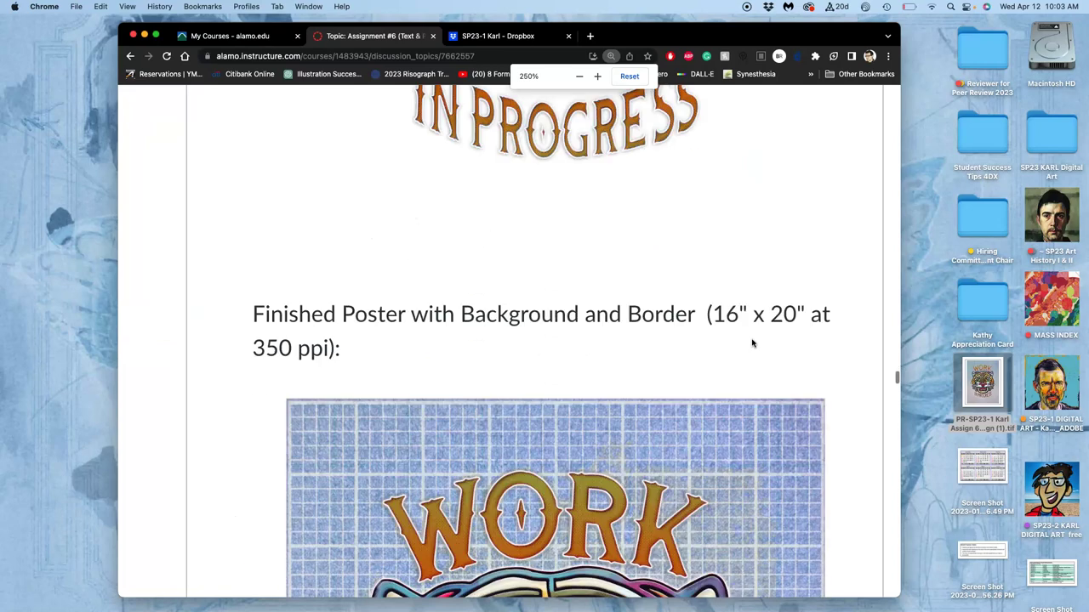
key("super+equal")
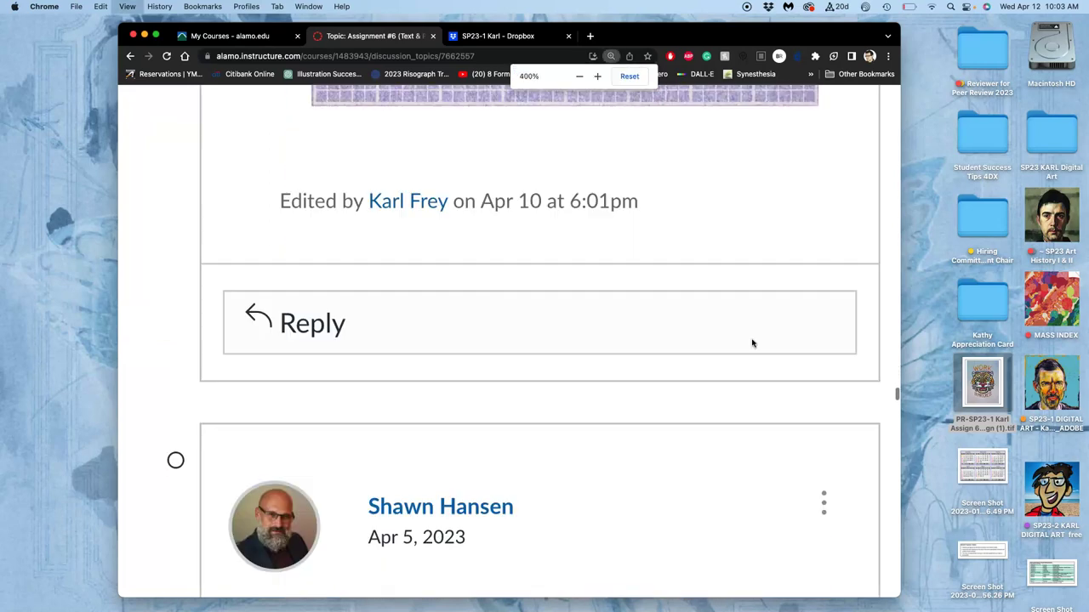
scroll(752, 343, "up", 10)
scroll(752, 343, "down", 4)
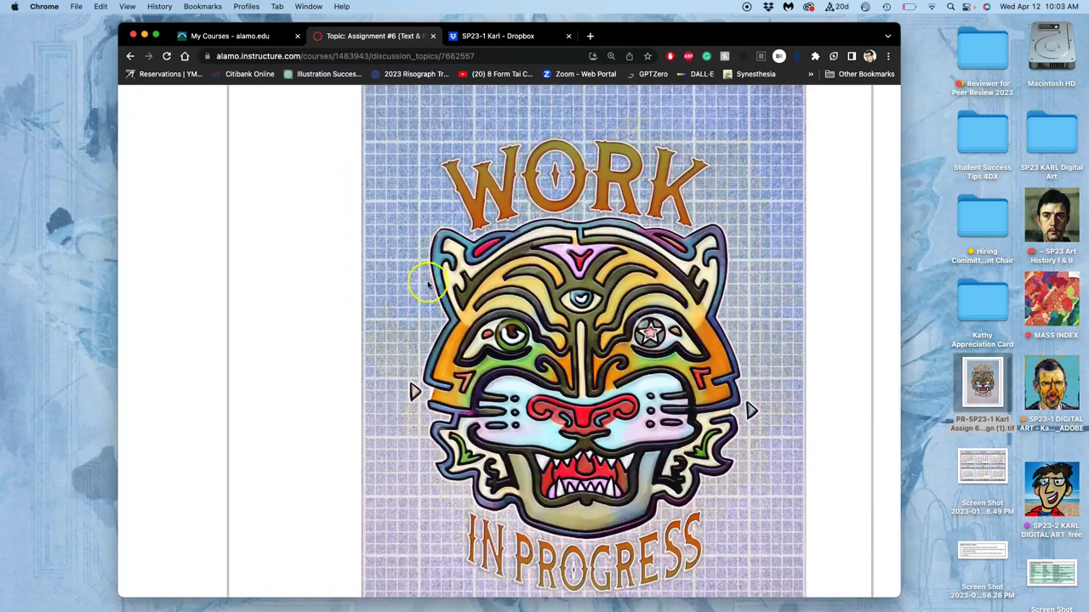